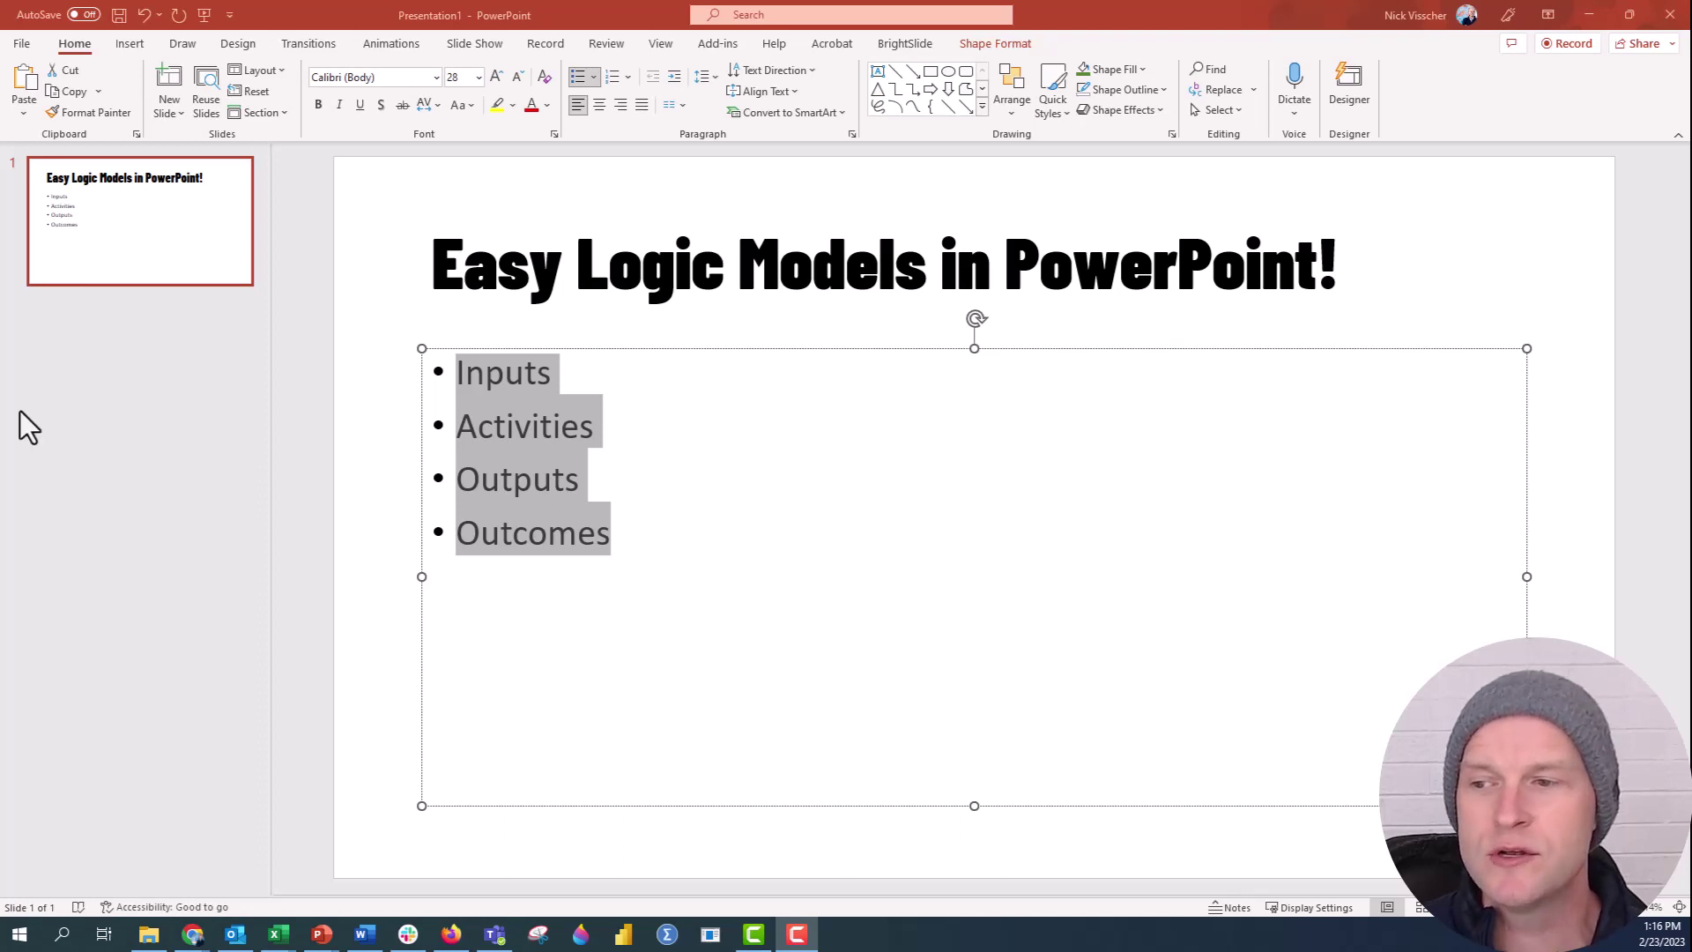
Step: Select the four bullets, Inputs through Outcomes, in the slide's list box
click(346, 428)
click(420, 382)
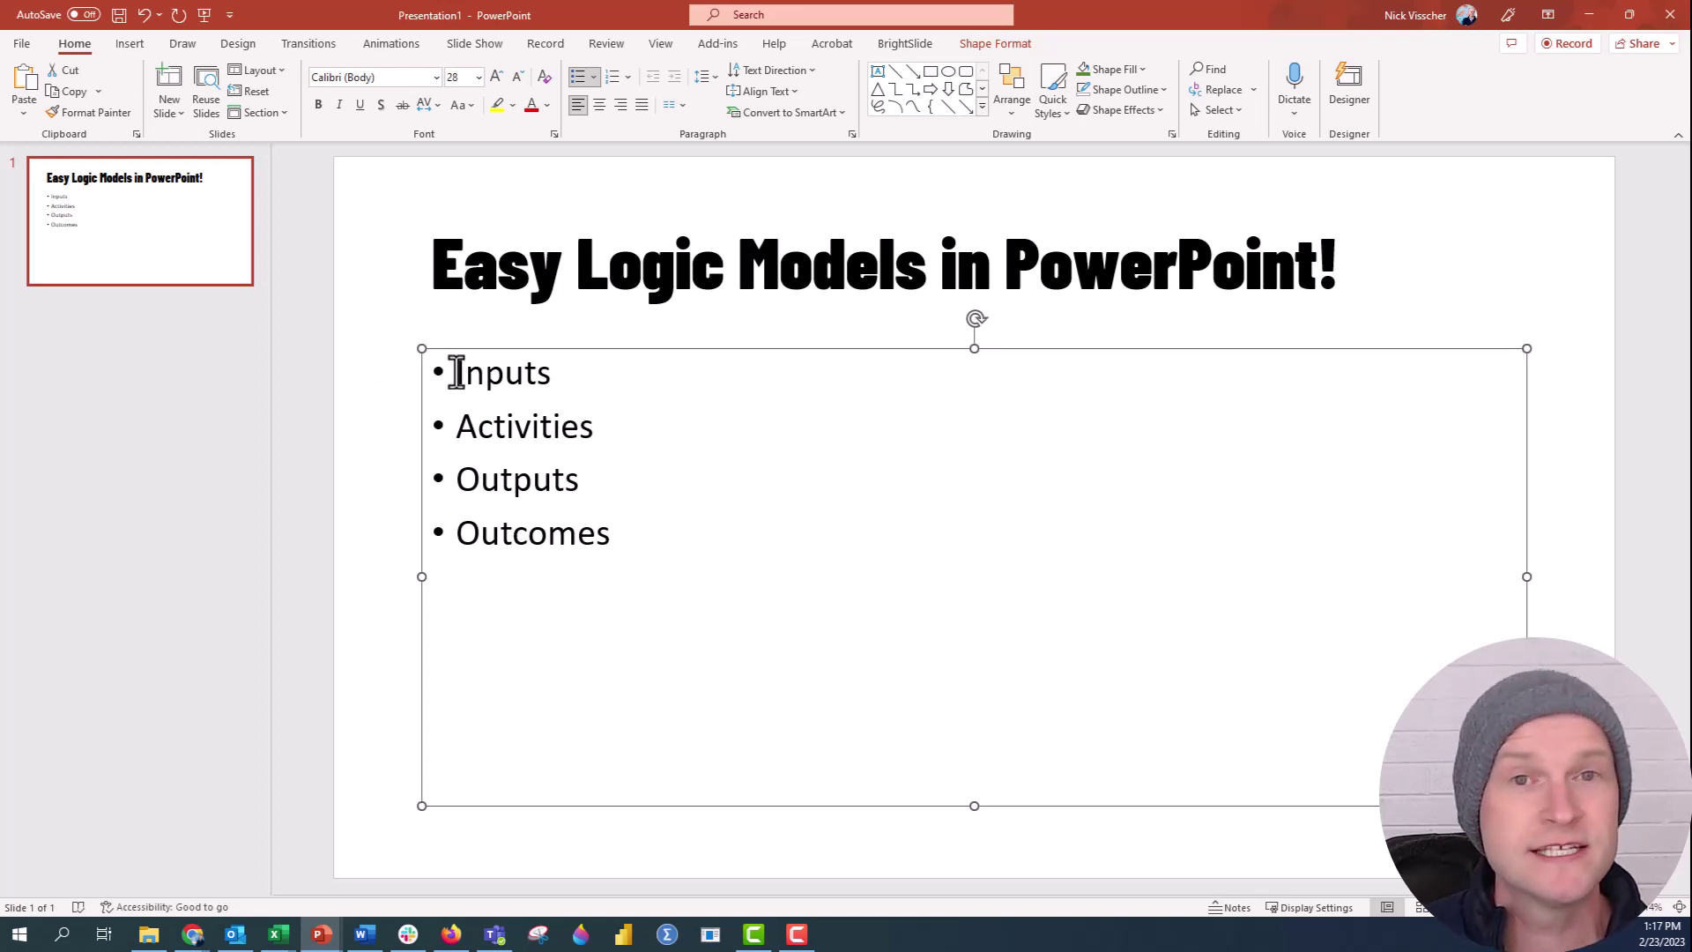
drag(456, 372, 645, 547)
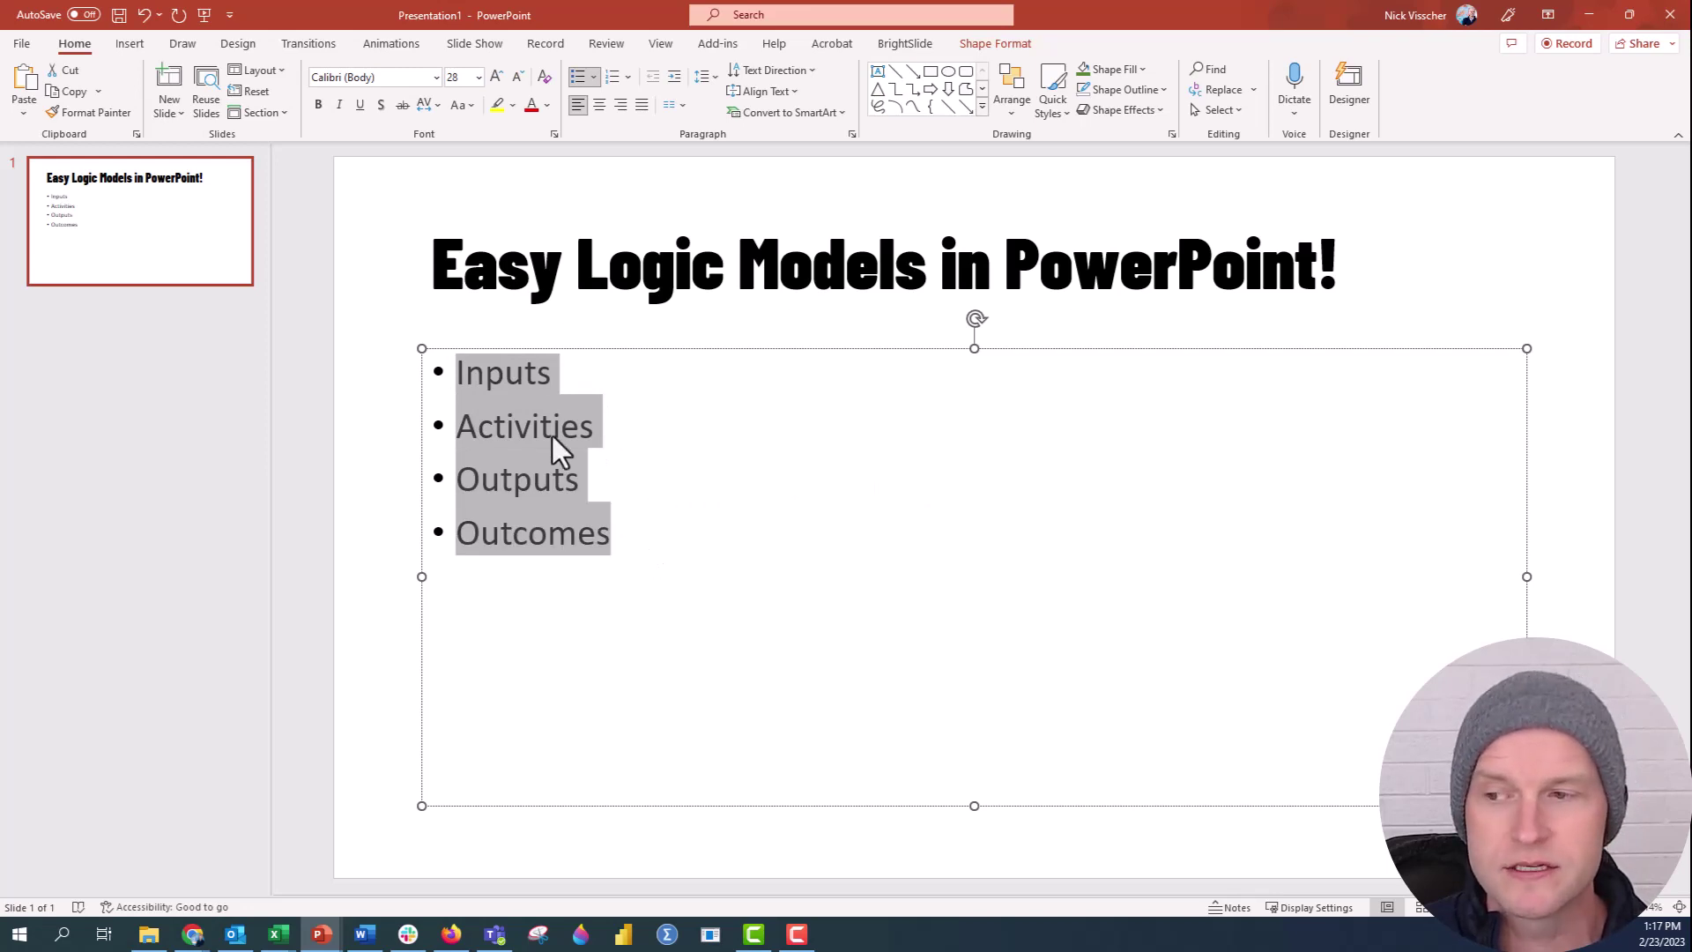
drag(493, 363, 588, 483)
click(442, 370)
right_click(428, 380)
key(Escape)
Step: Open More SmartArt Graphics under Convert to SmartArt for the four selected bullets
shift+click(603, 561)
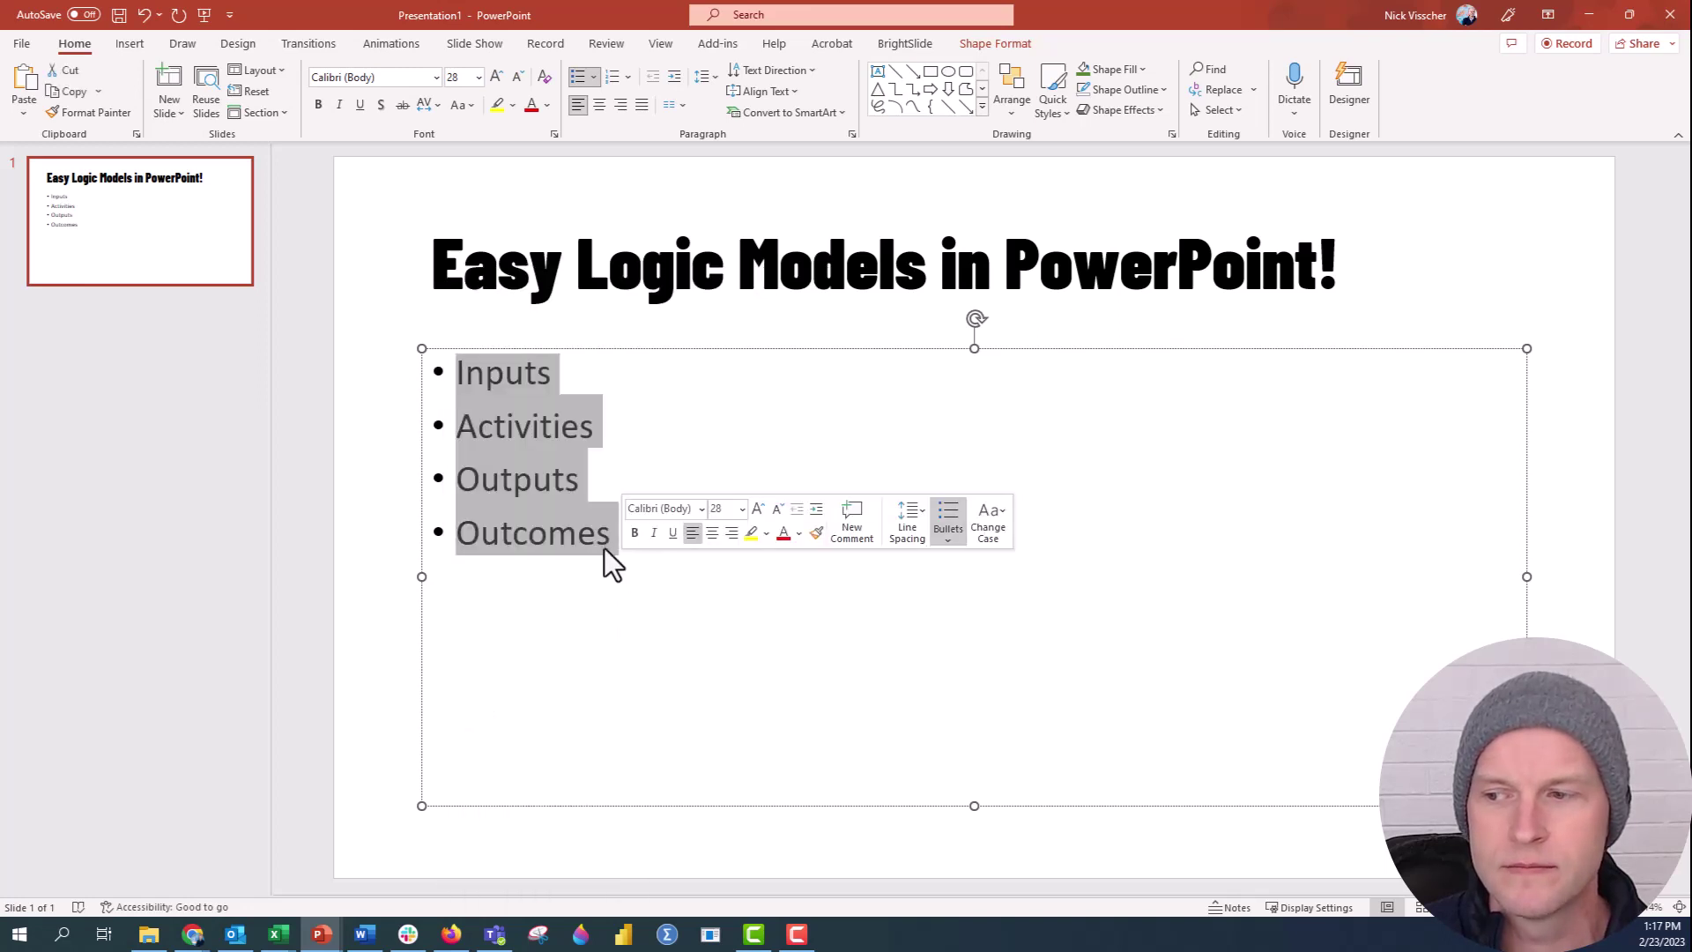
right_click(589, 534)
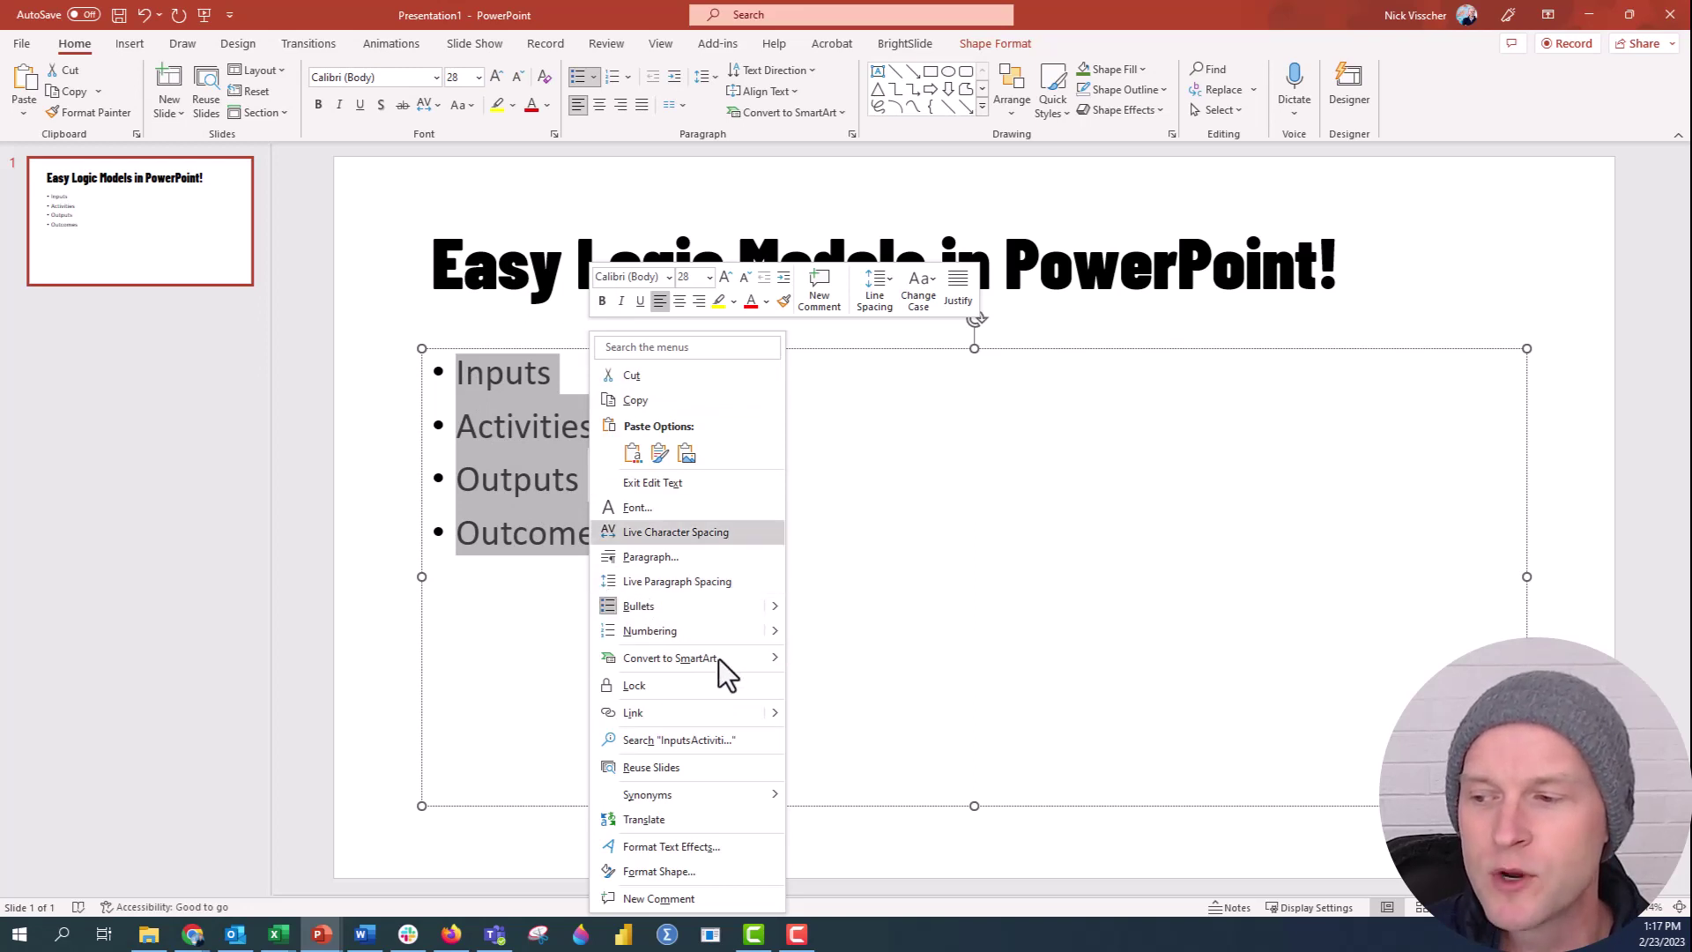
mouse_move(723, 662)
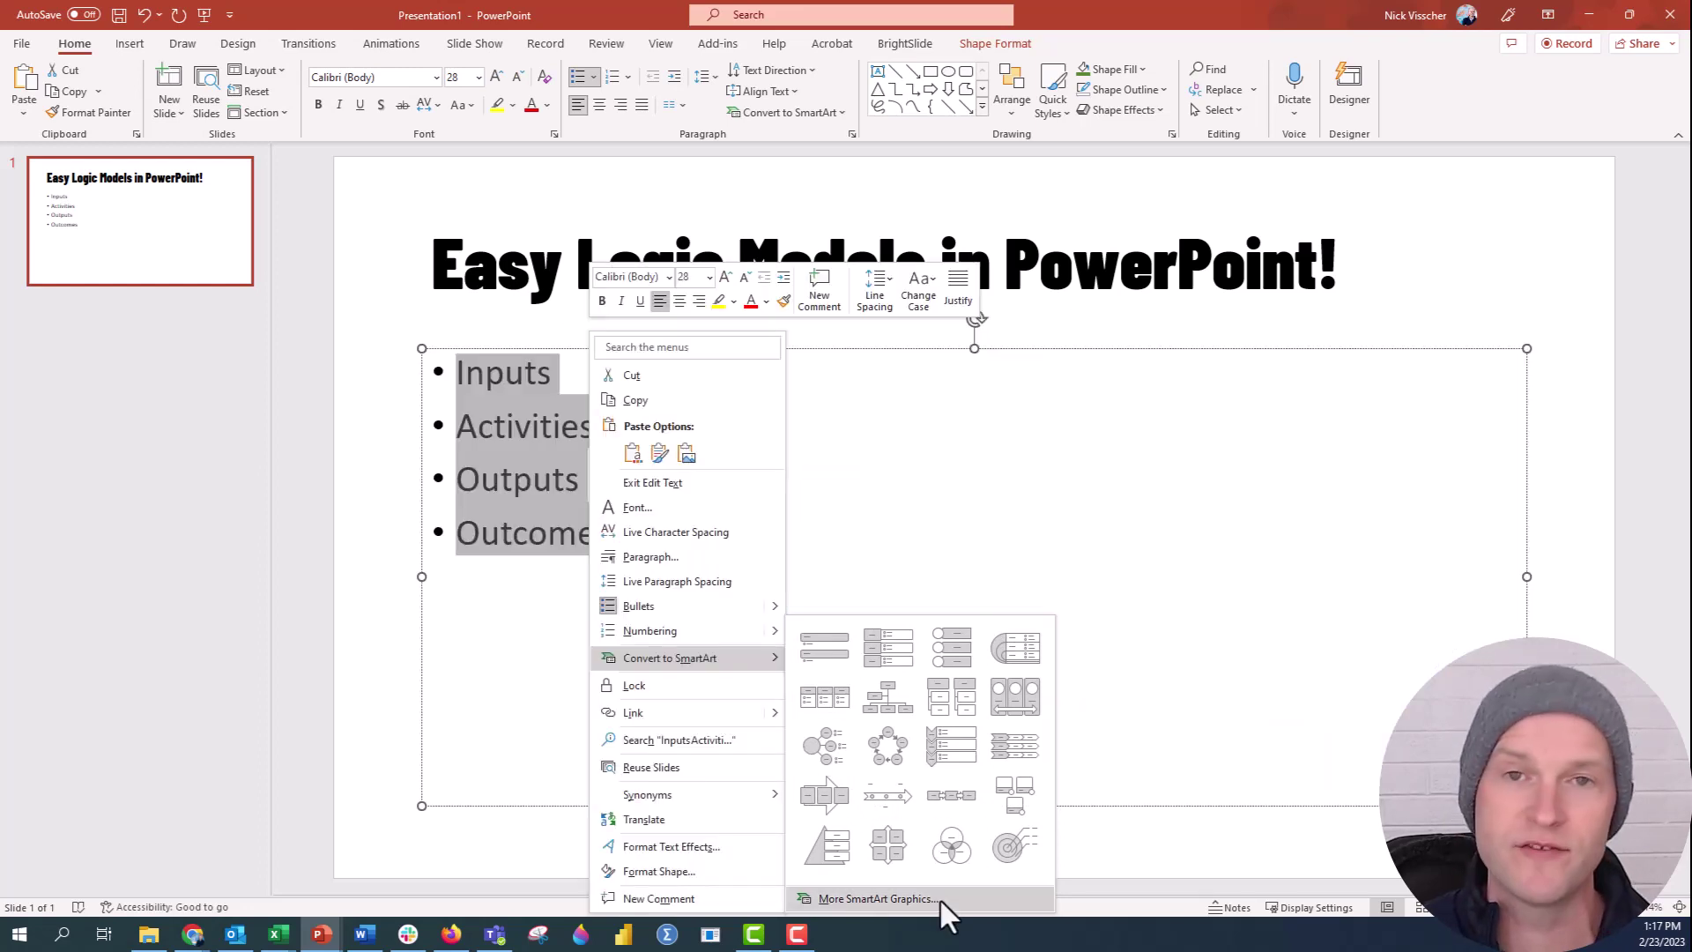
click(940, 897)
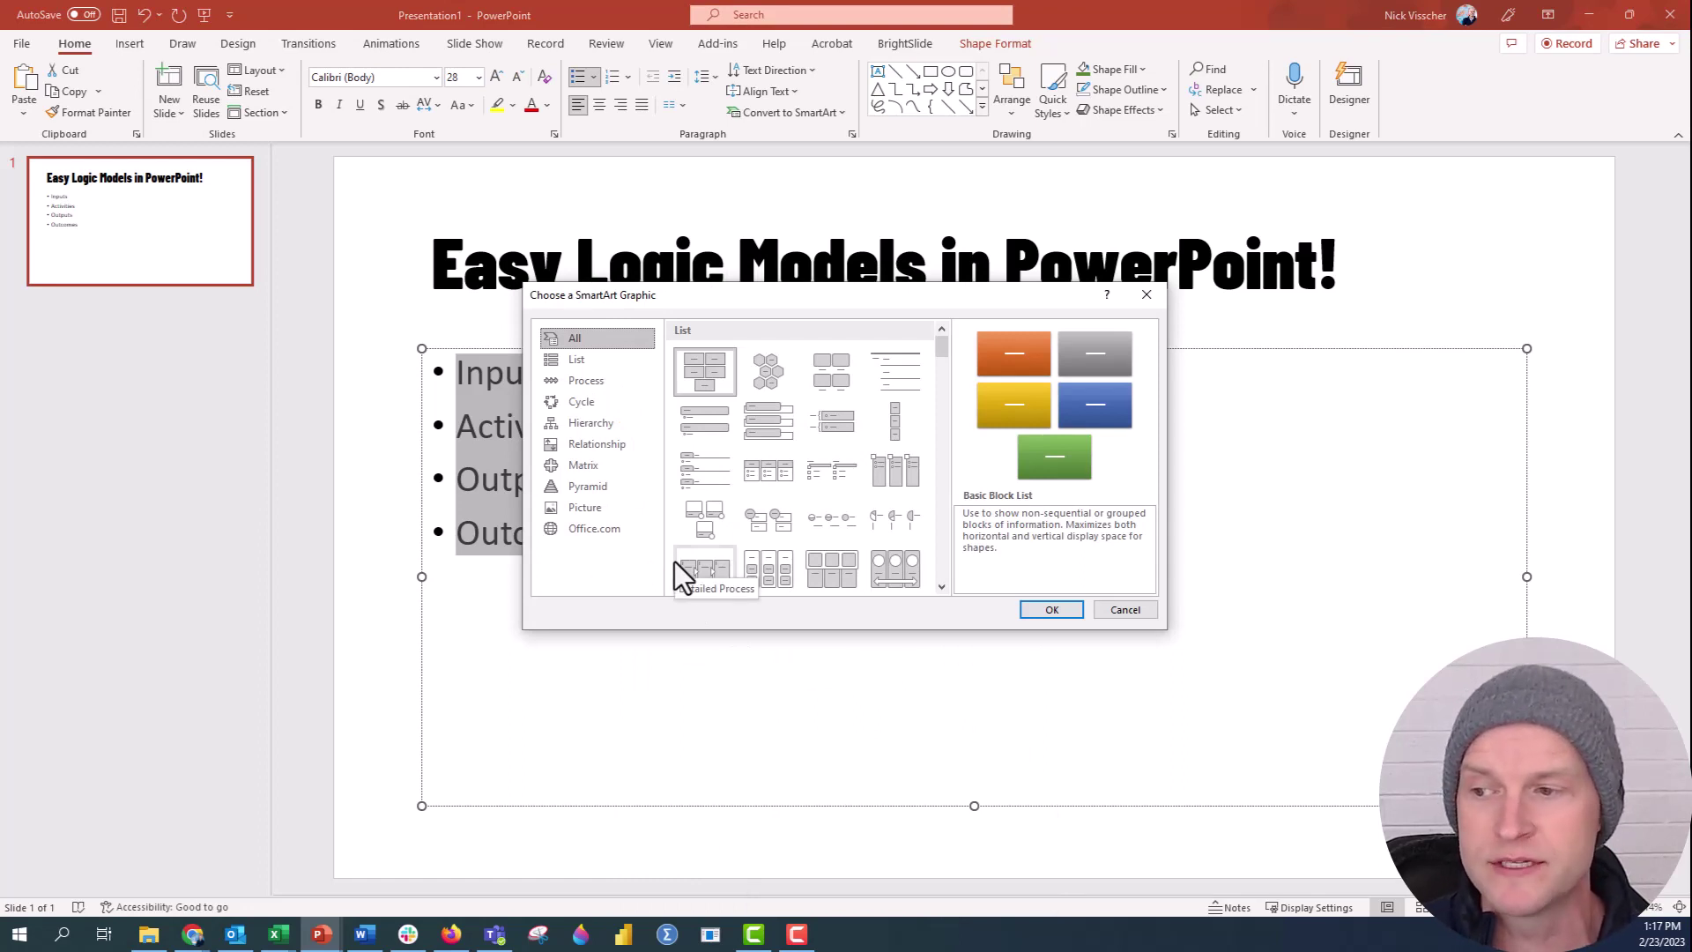
Step: Convert the bullets to the Hierarchy > Hierarchy List SmartArt layout
click(582, 427)
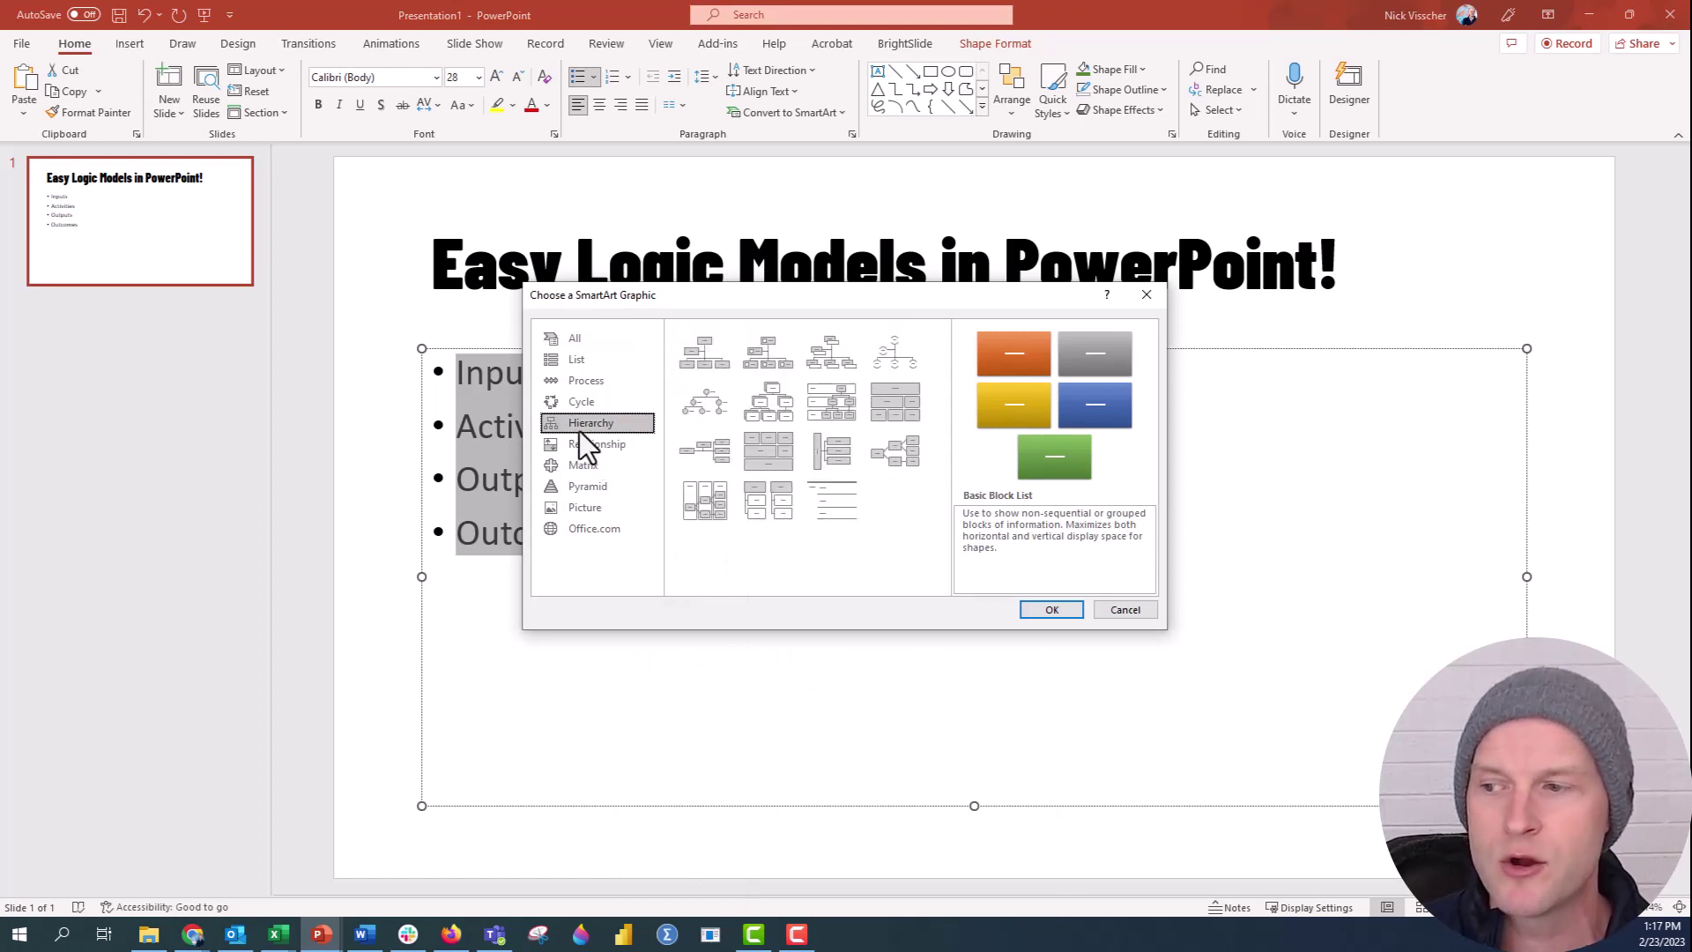
click(779, 511)
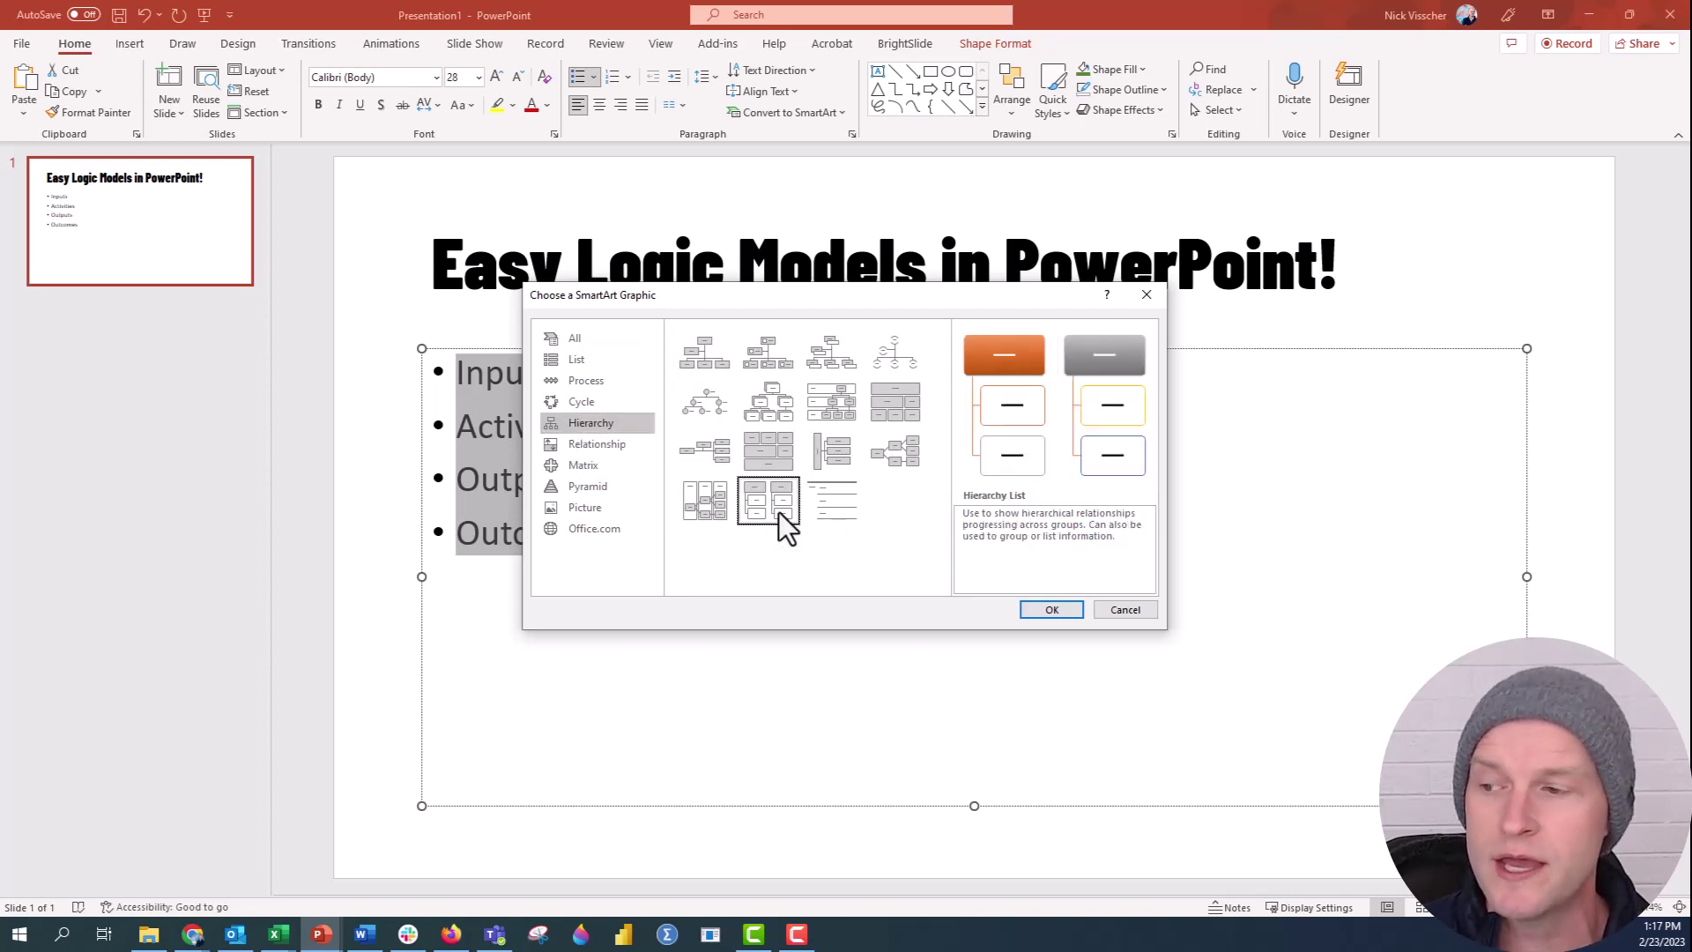
click(1044, 609)
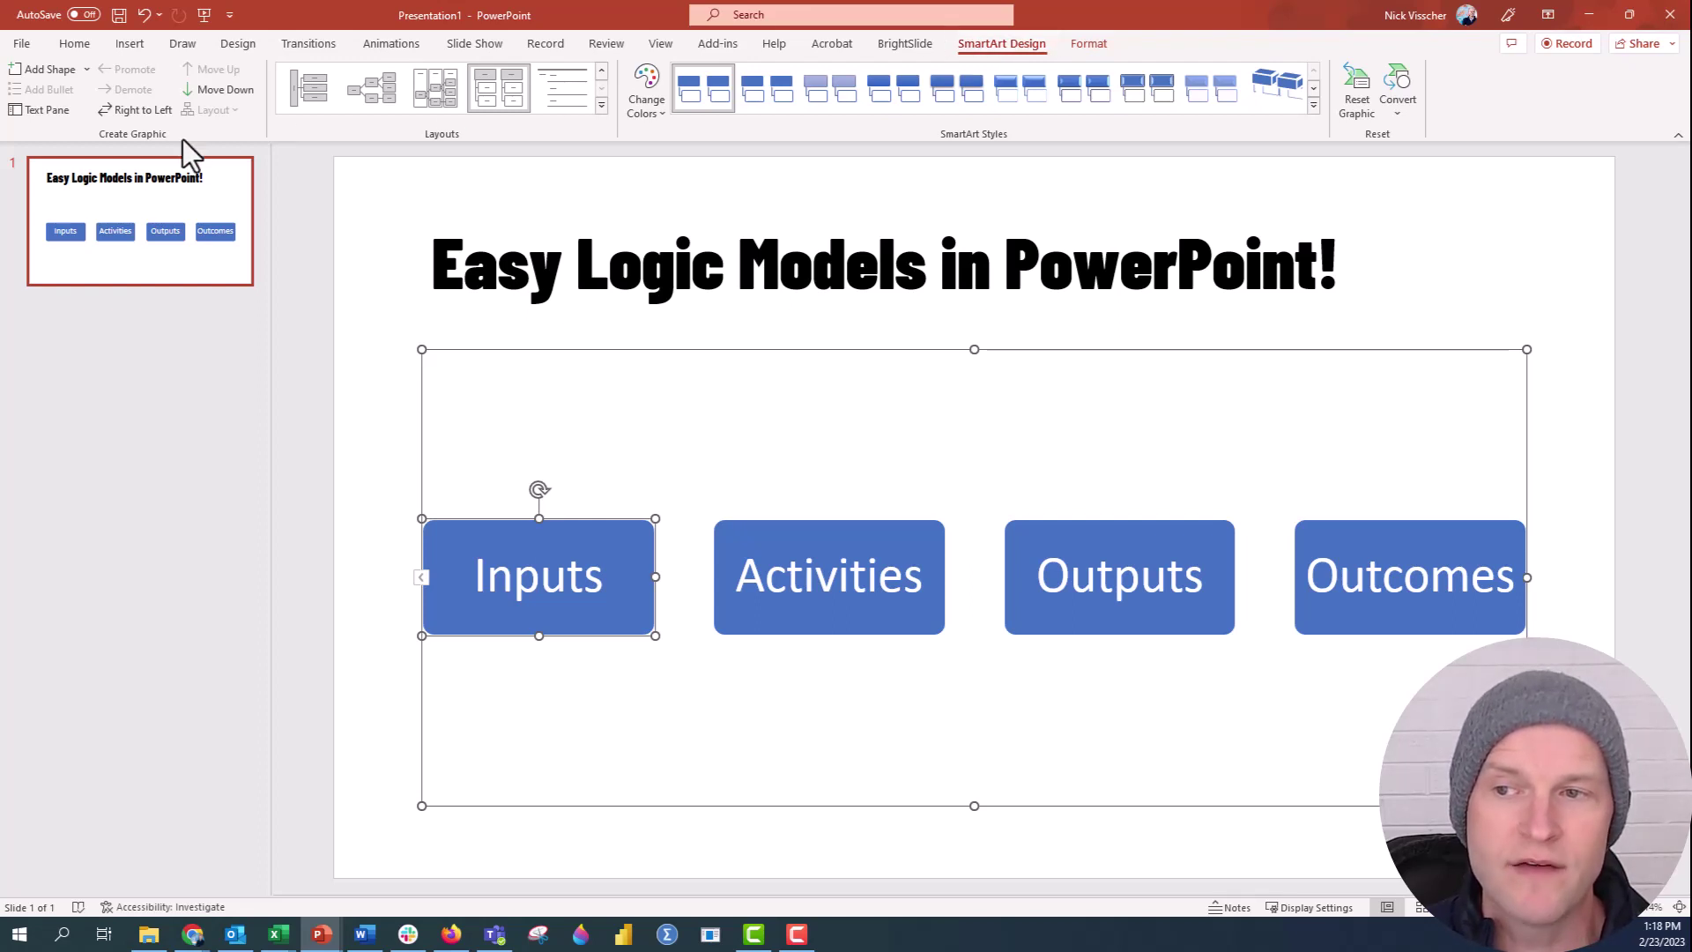
Step: In the Text Pane, add Input 1, Input 2 and Input 3 as sub-items under Inputs
click(66, 112)
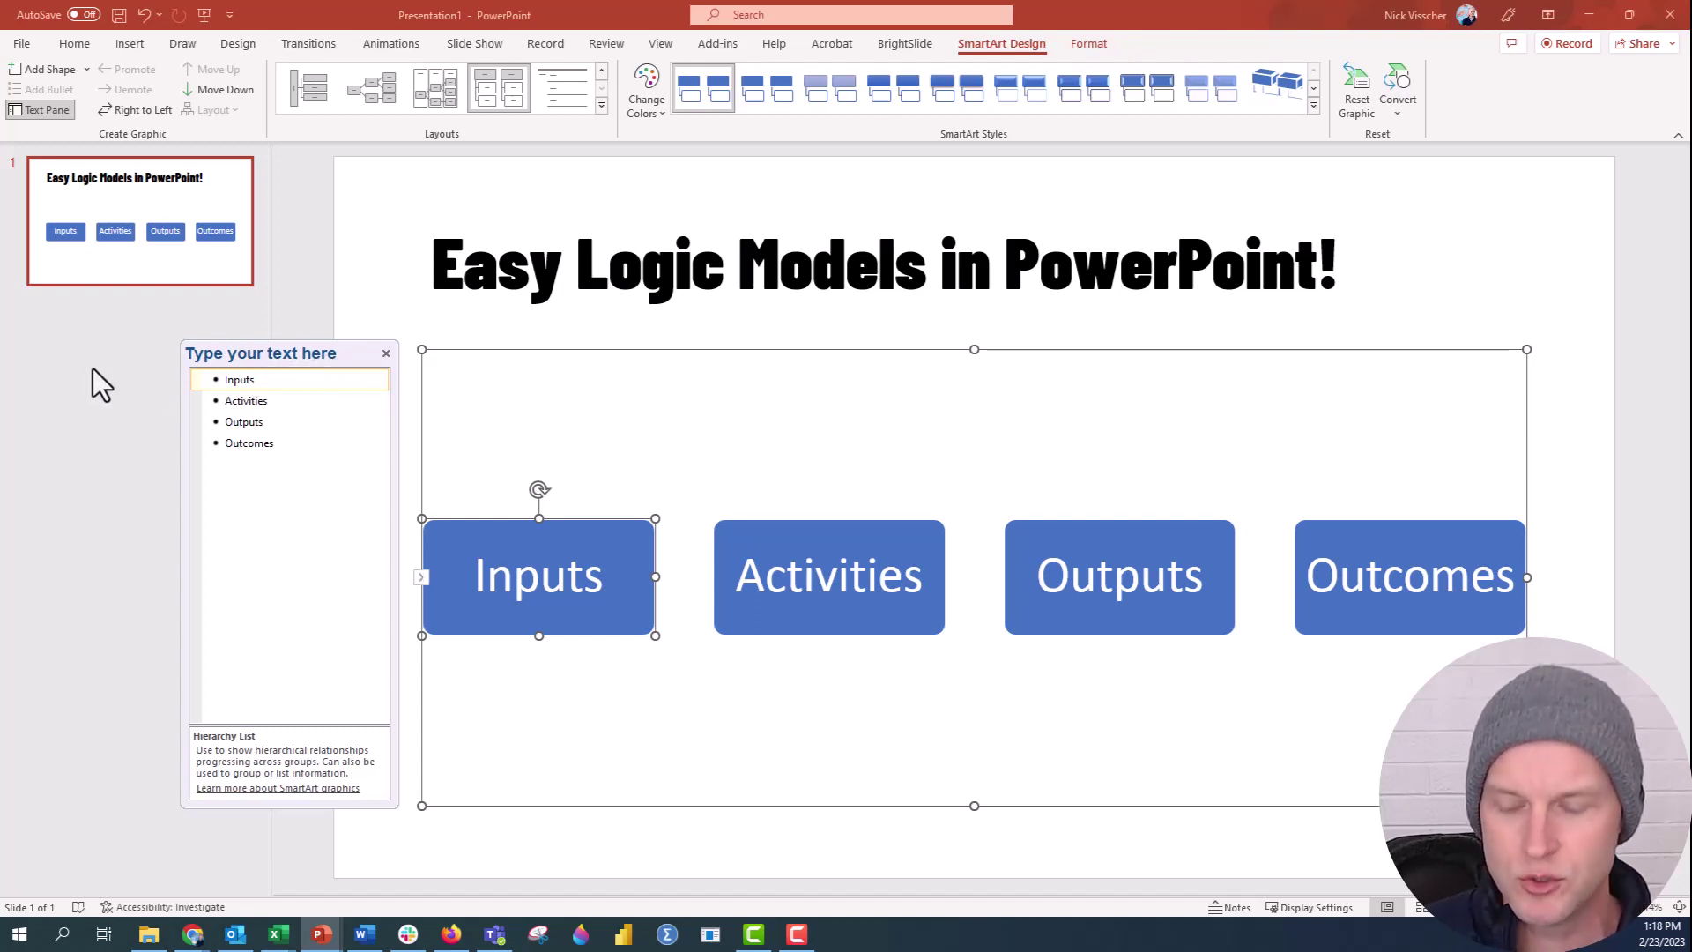
key(Return)
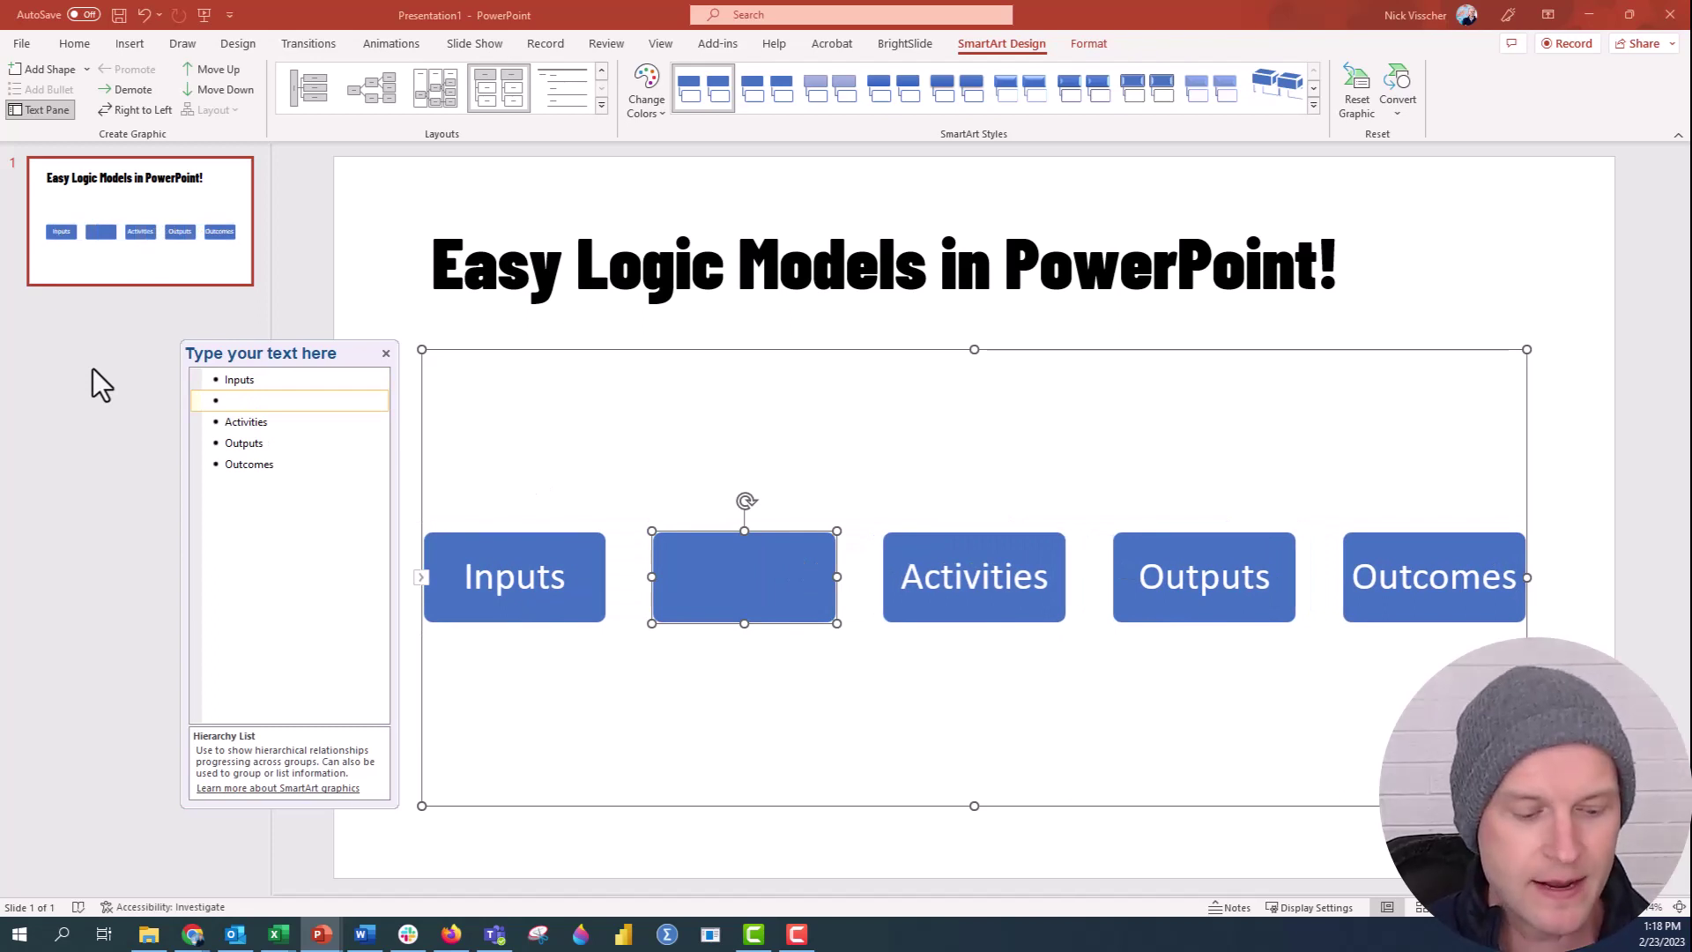
key(Tab)
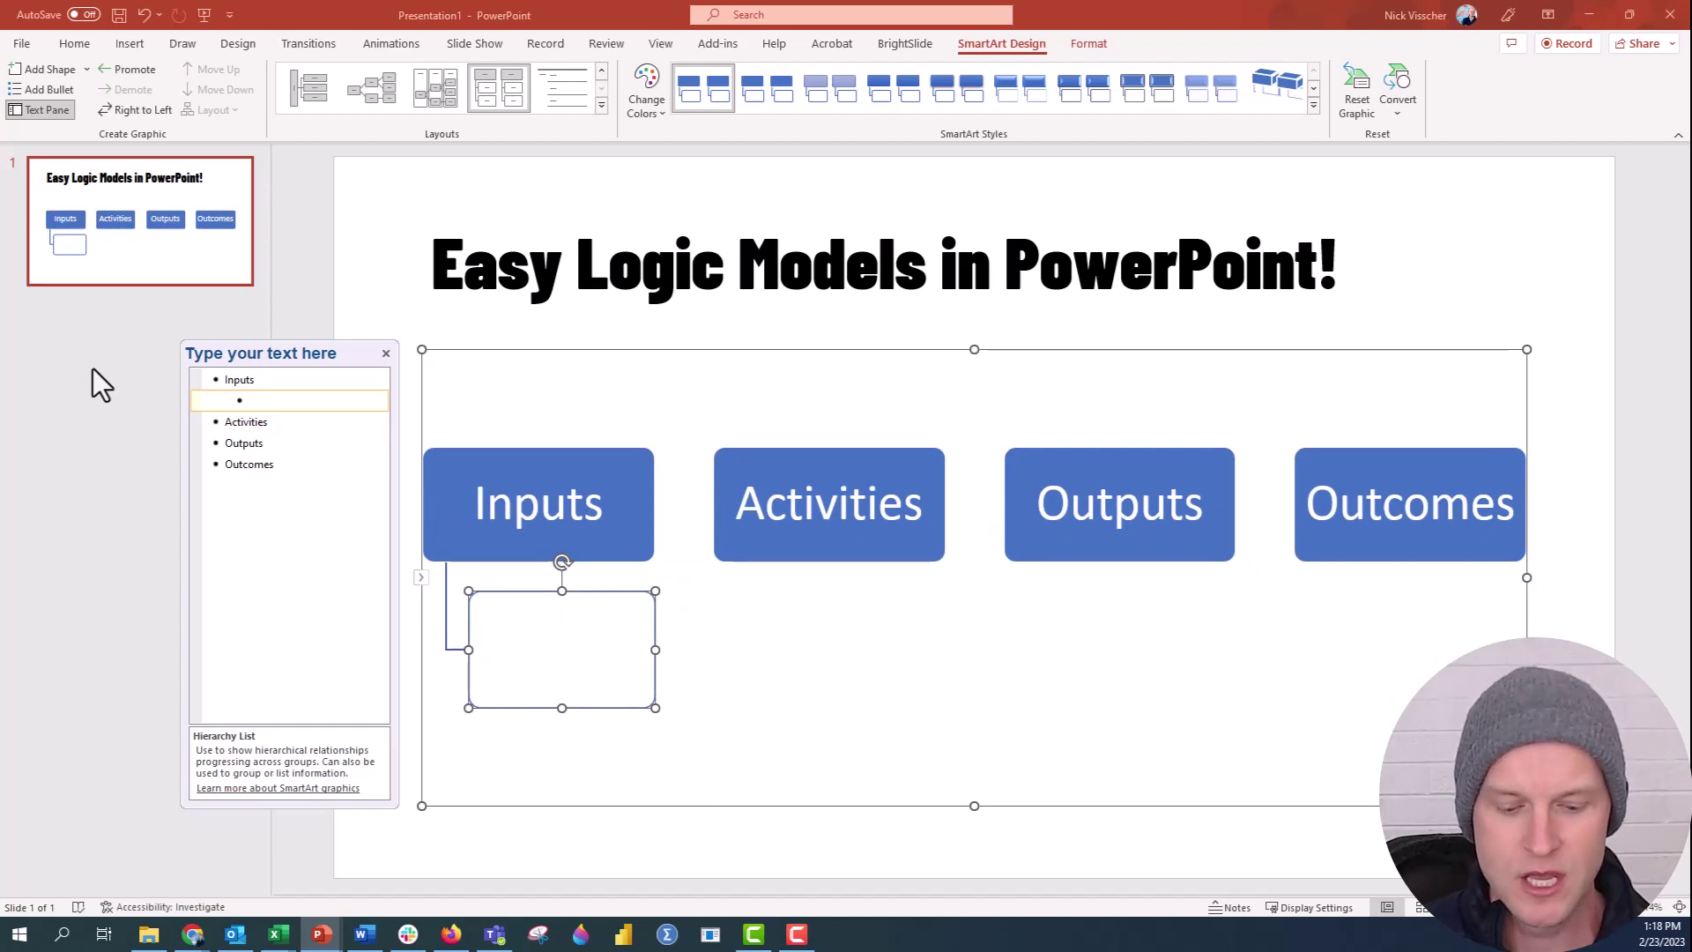
text(Input 1)
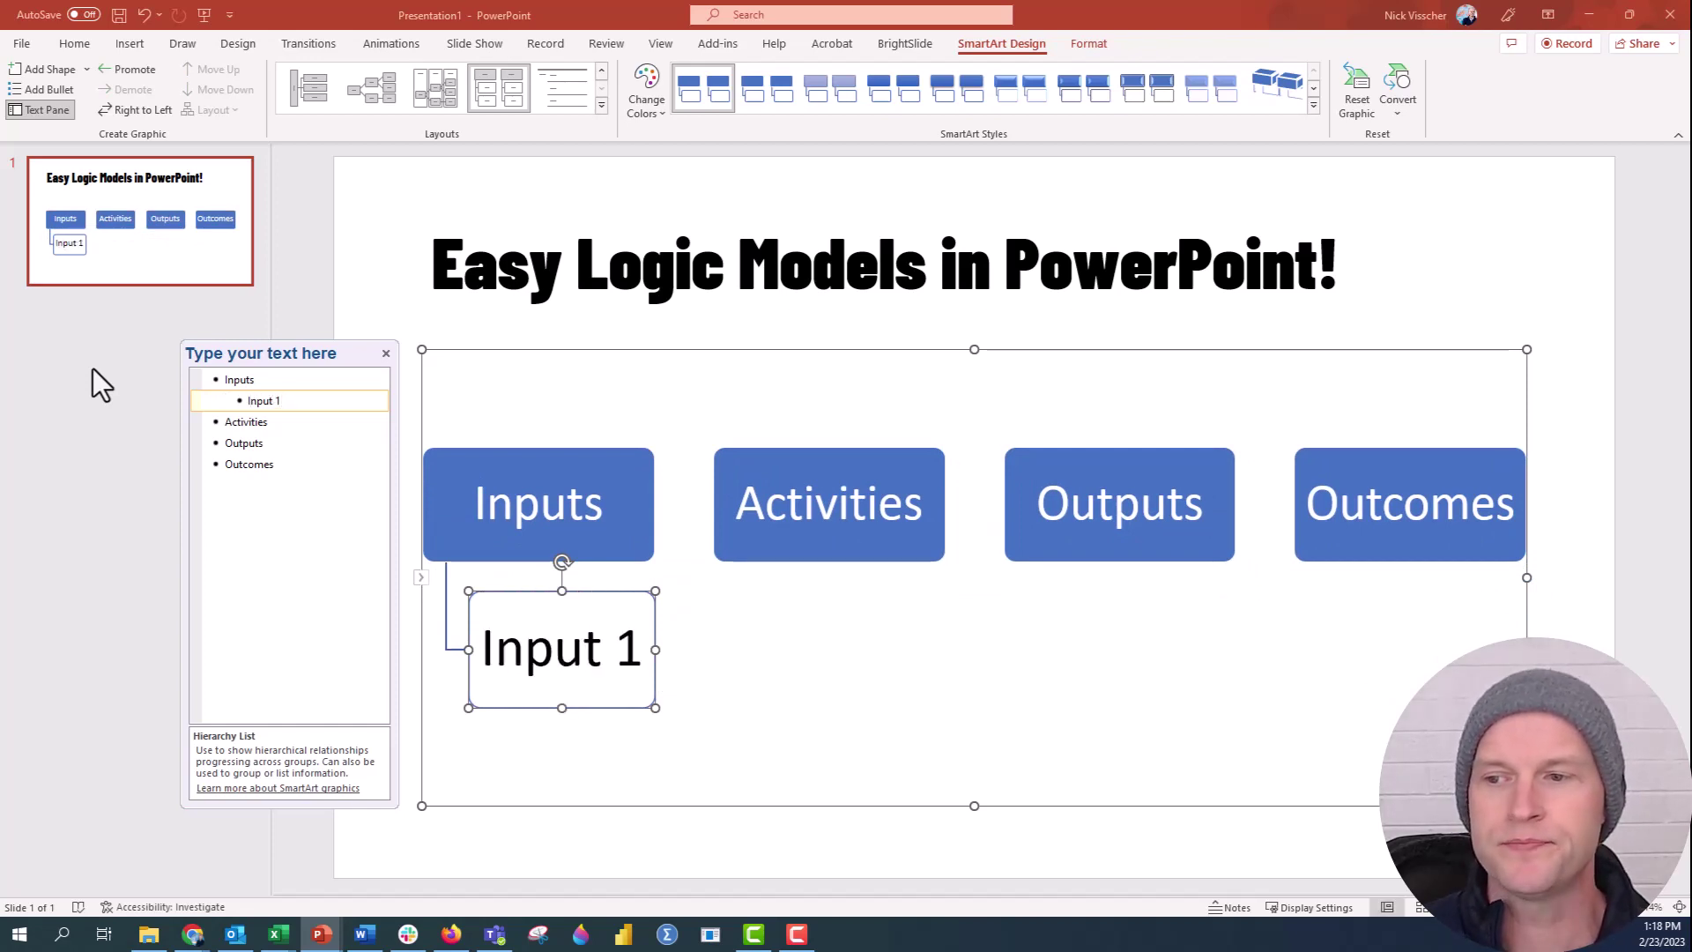
key(Return)
text(Input 2)
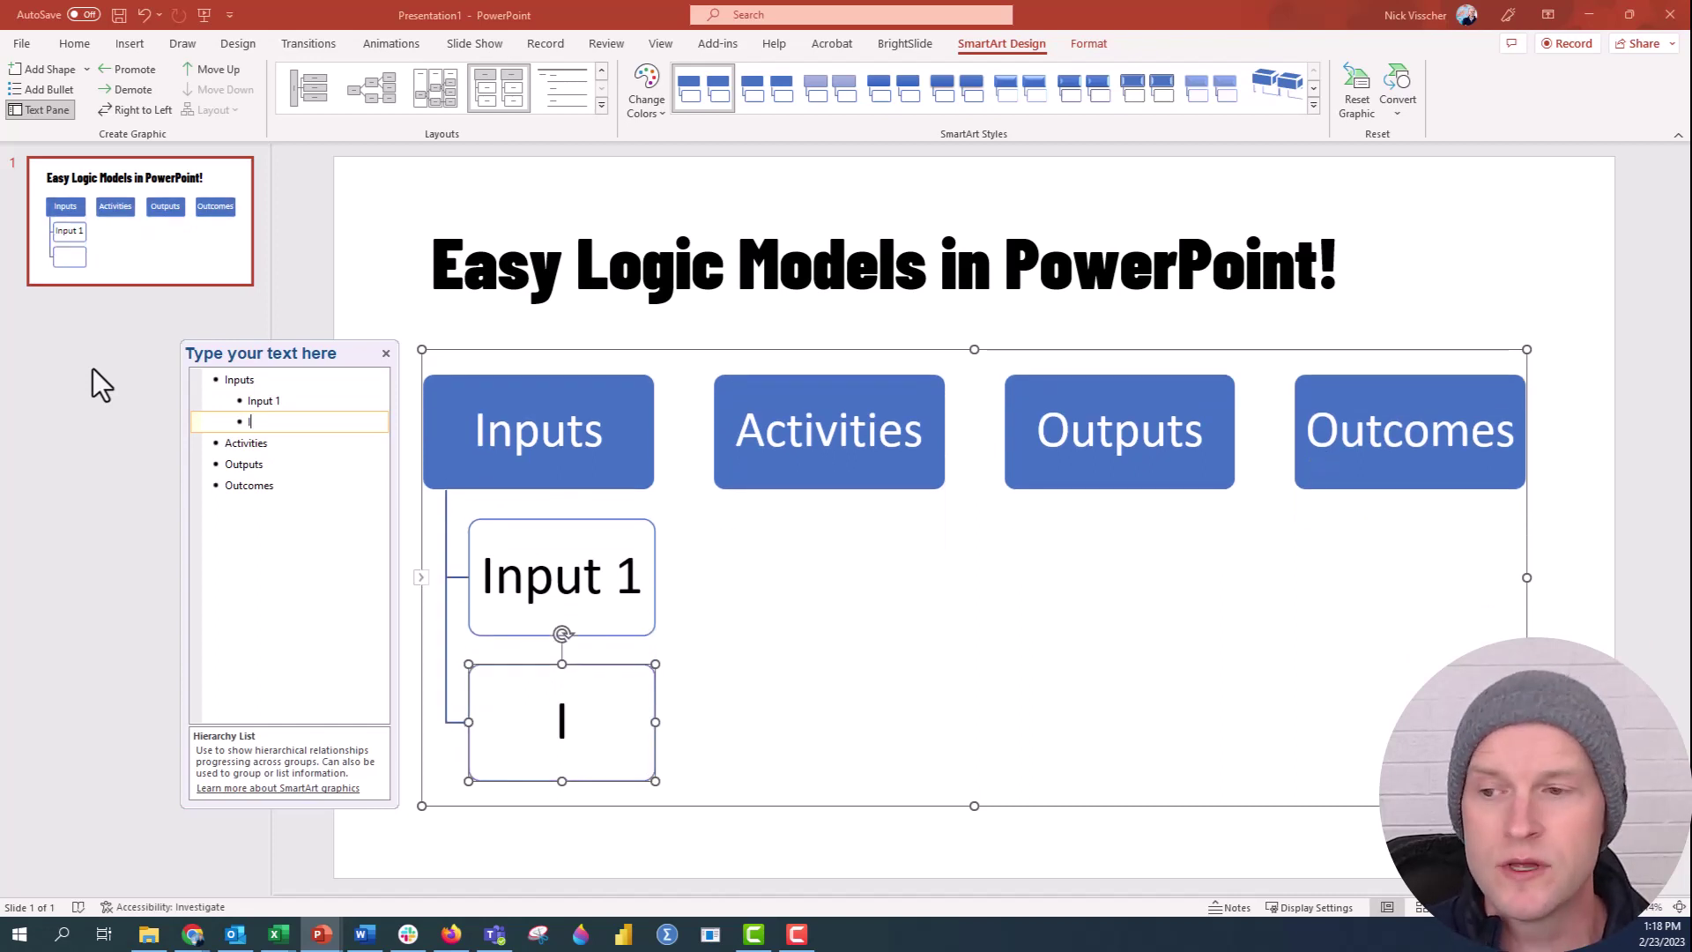
key(Return)
text(Input 3)
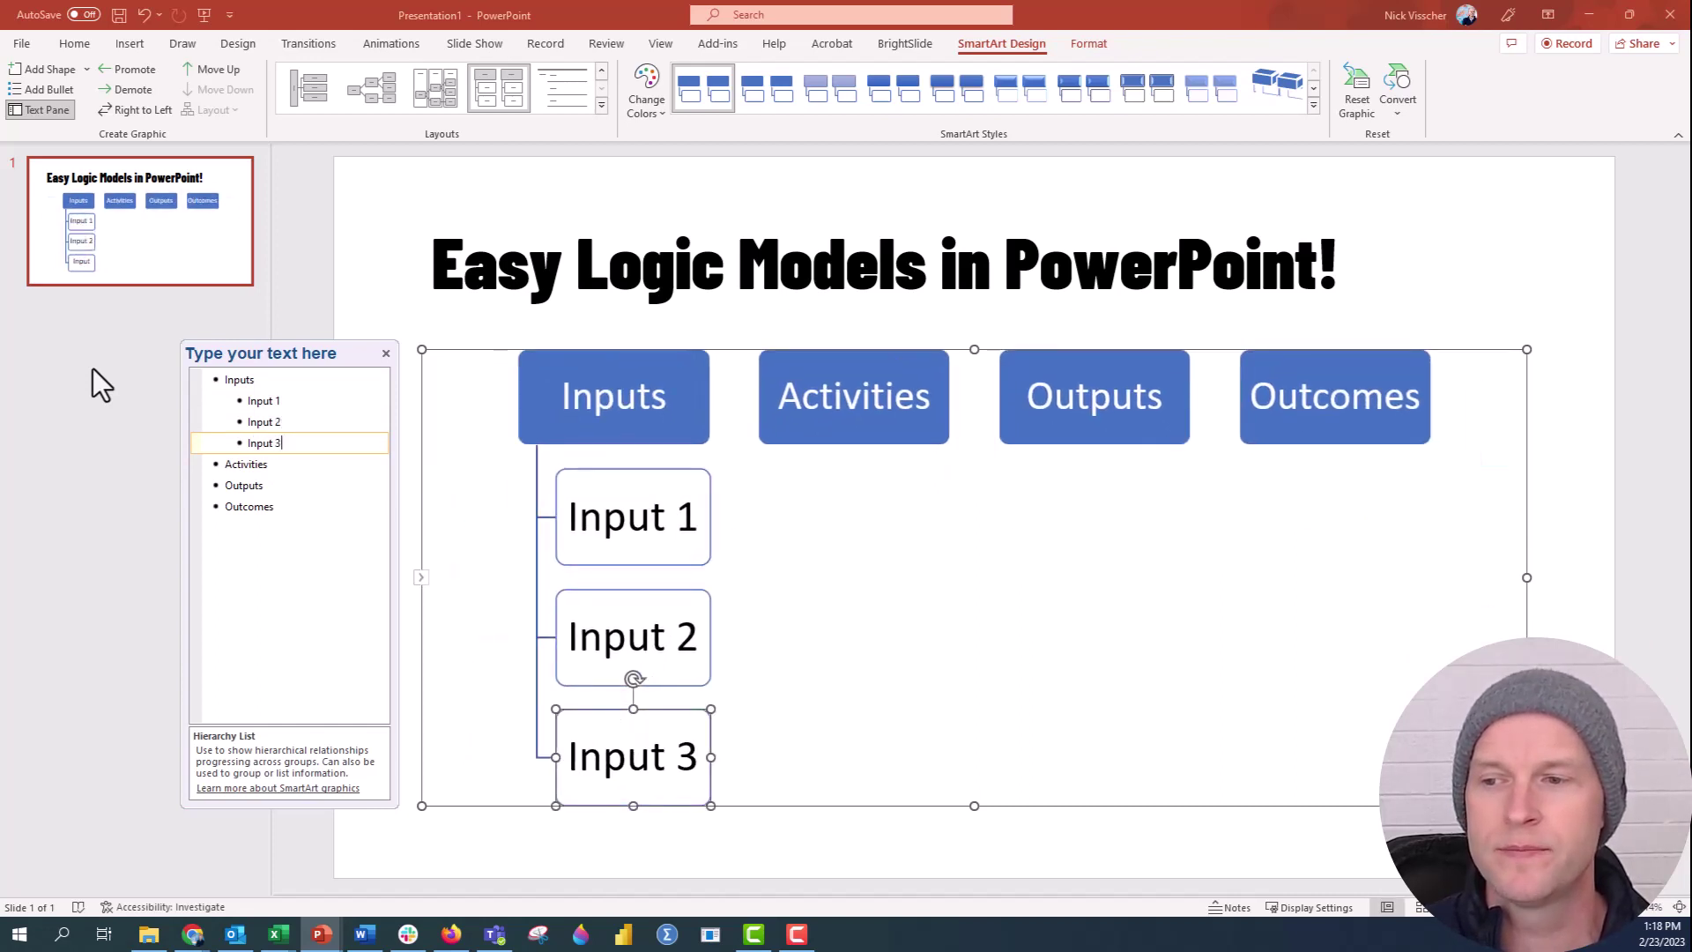
key(Return)
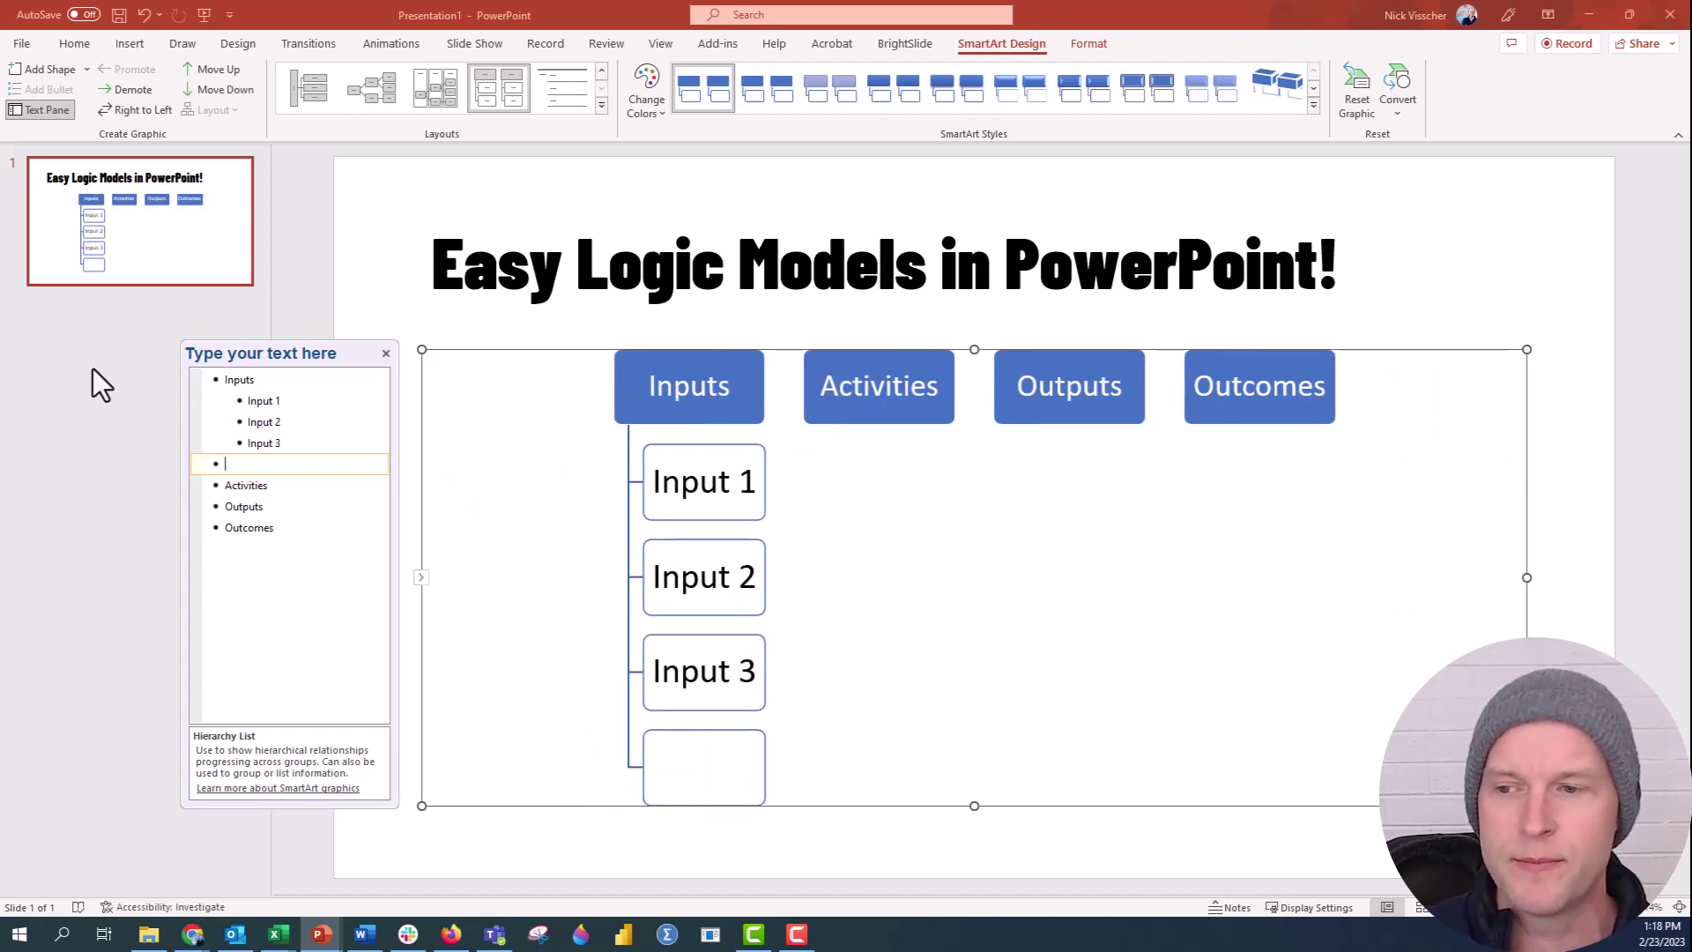
key(BackSpace)
key(BackSpace)
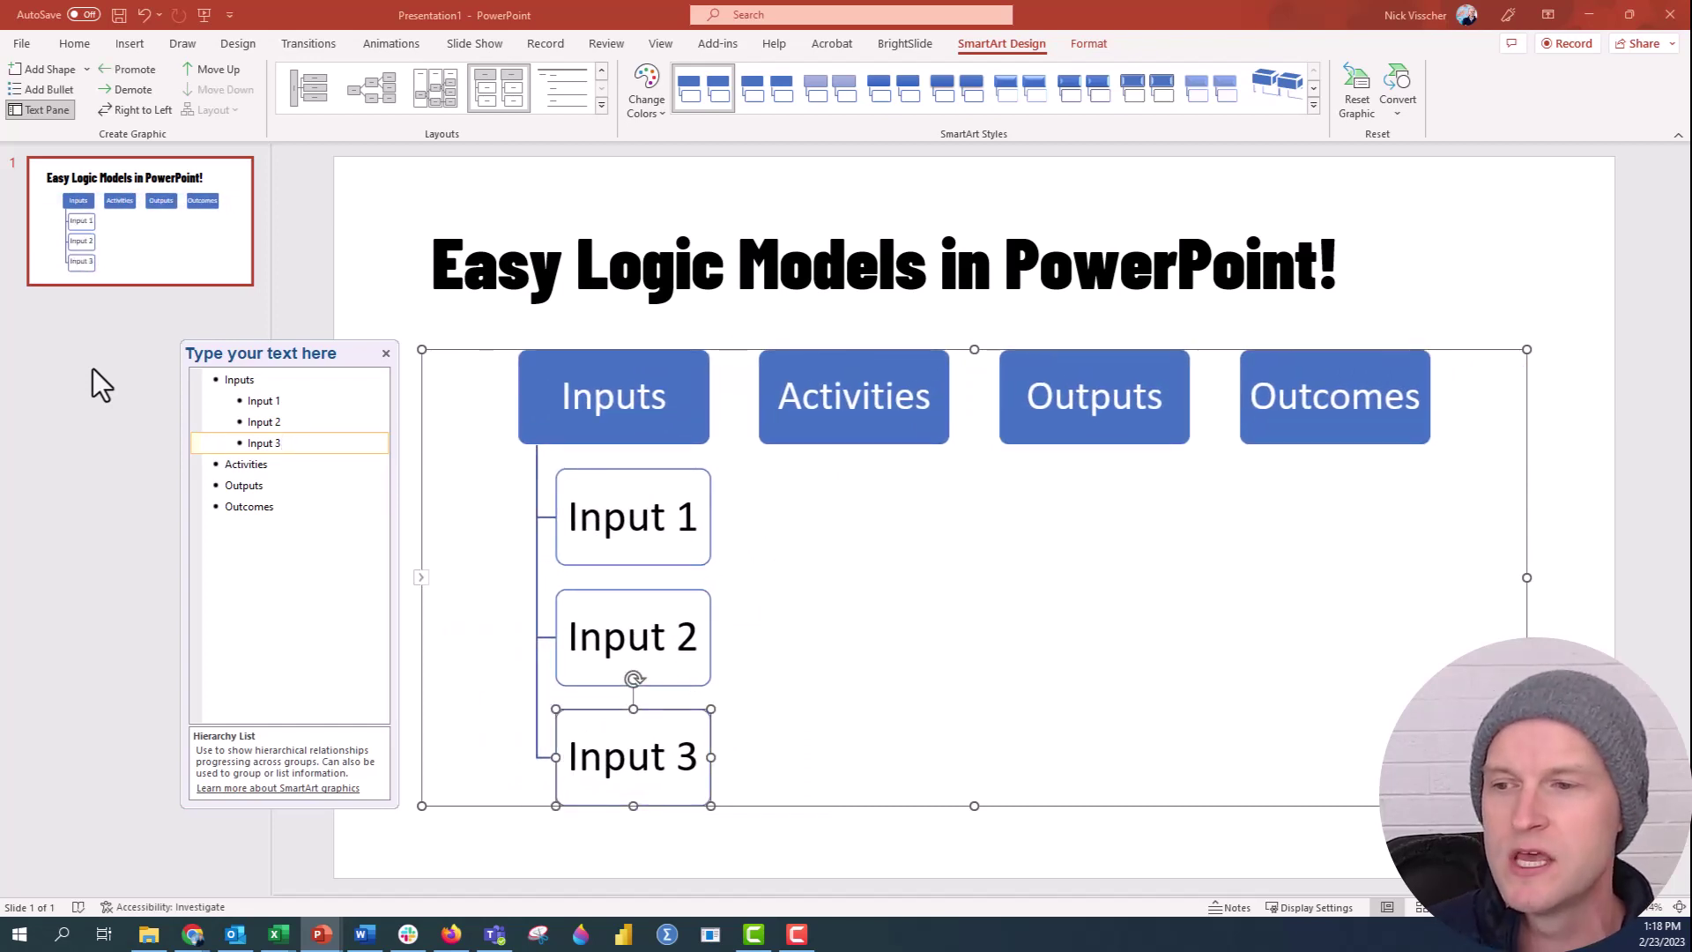
Step: Add Activity 1, Activity 2 and Activity 3 as sub-items under Activities
click(279, 465)
key(Return)
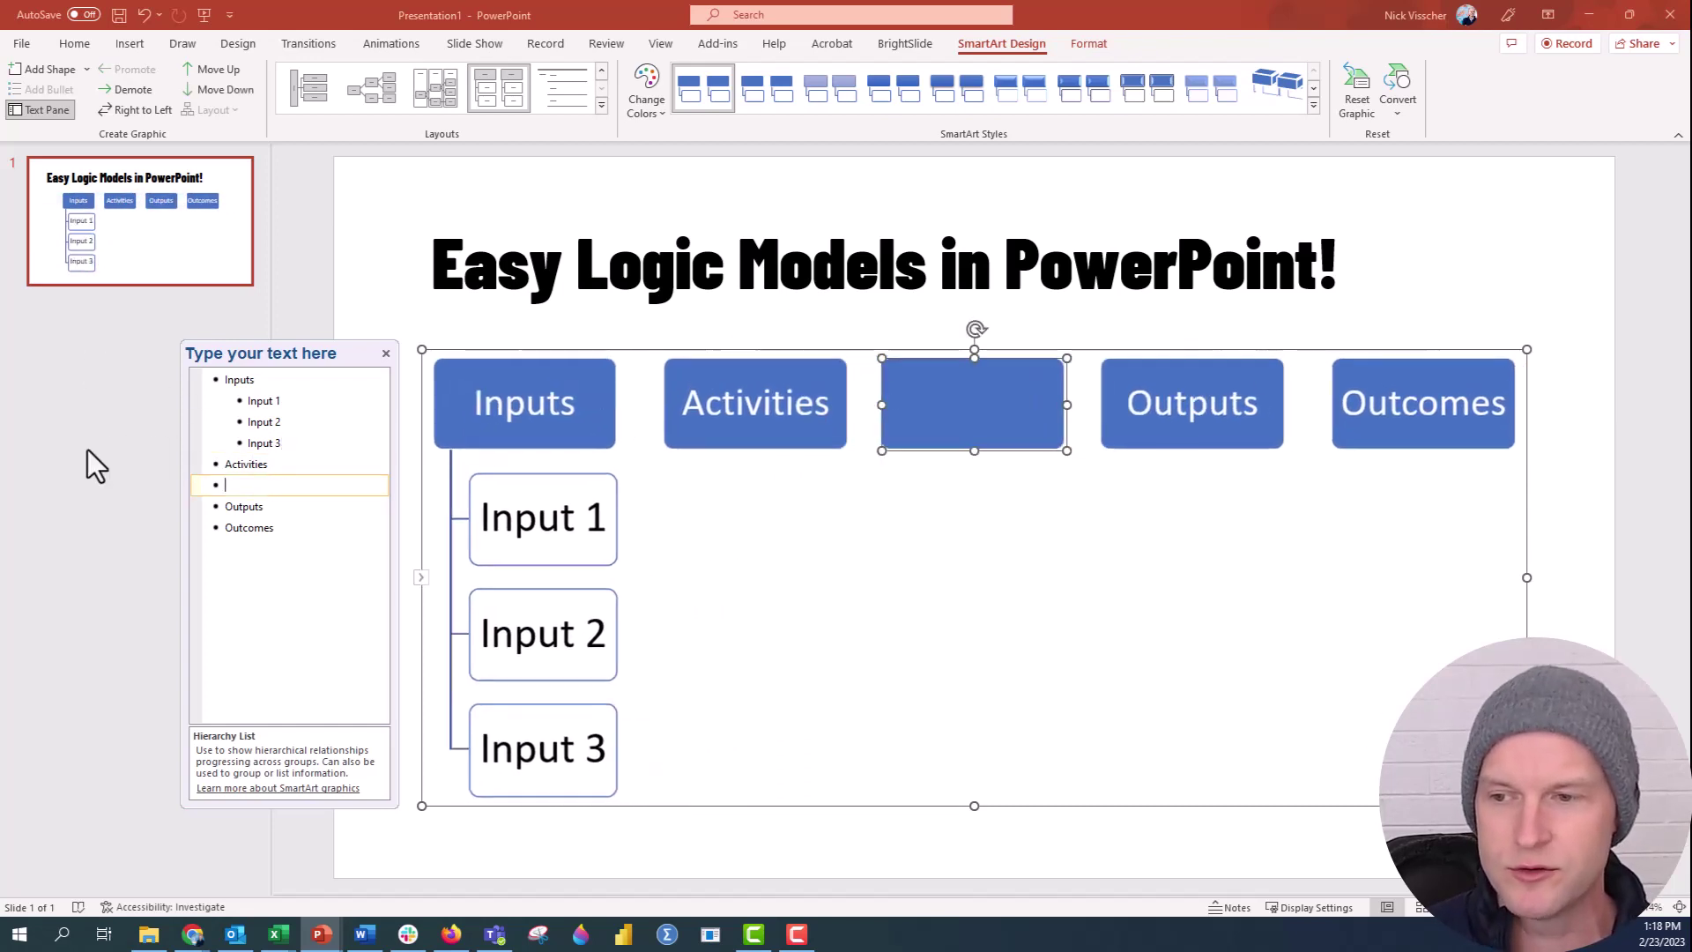
key(Tab)
text(Activity 1)
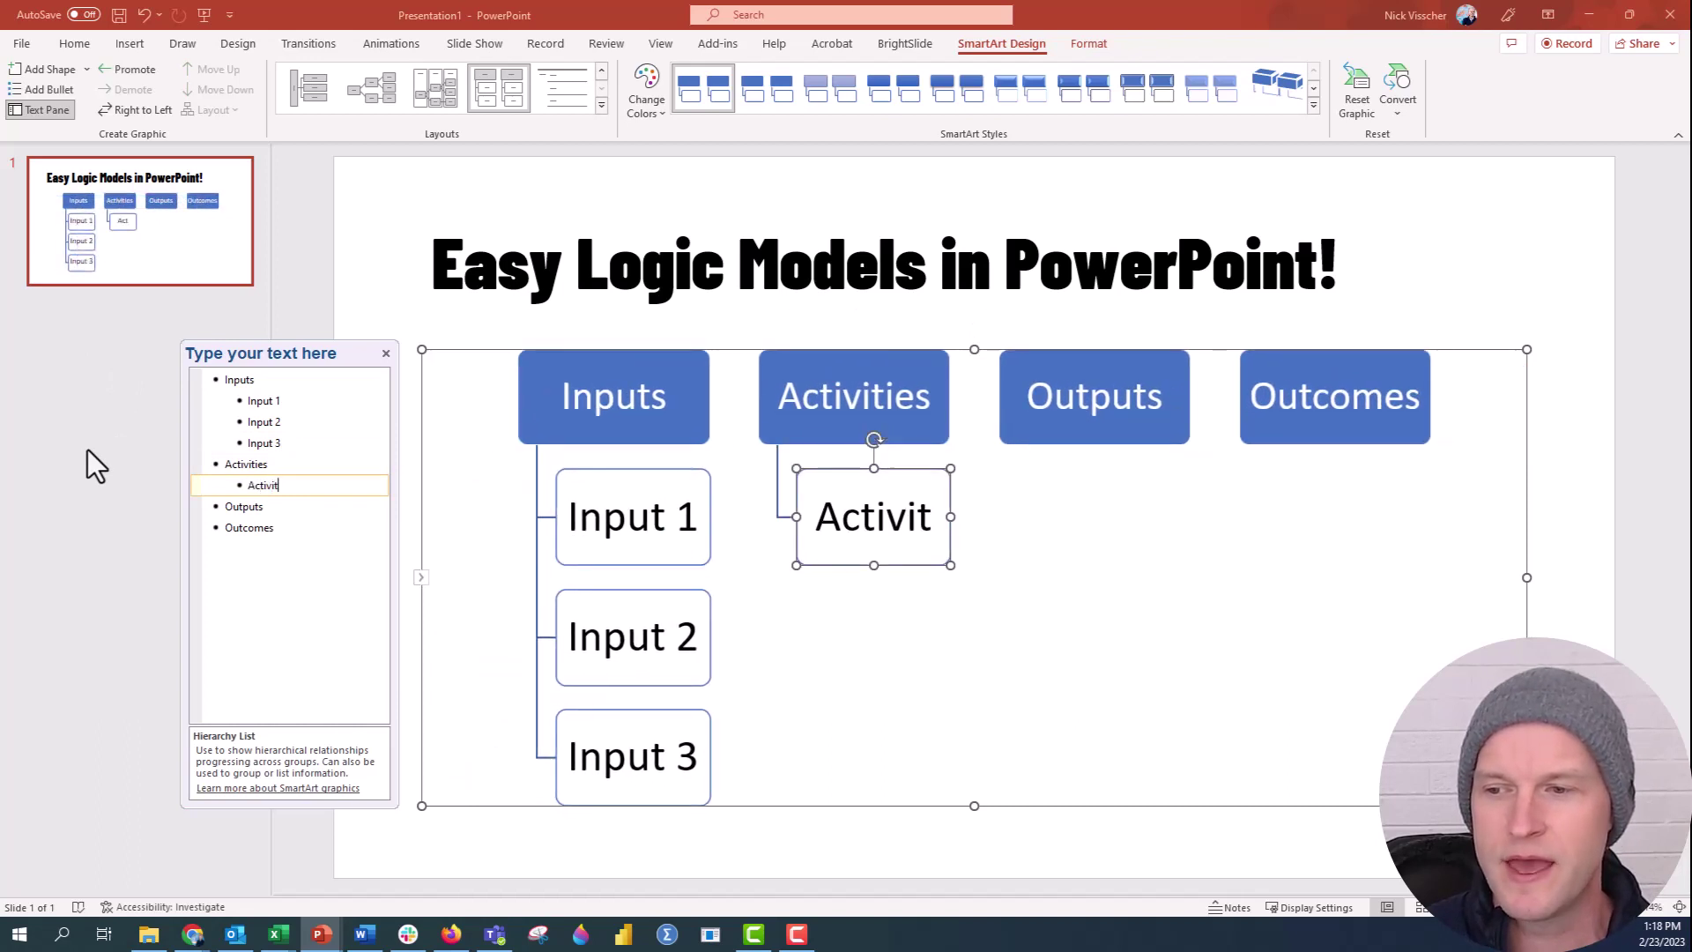
key(Return)
text(Activity 2)
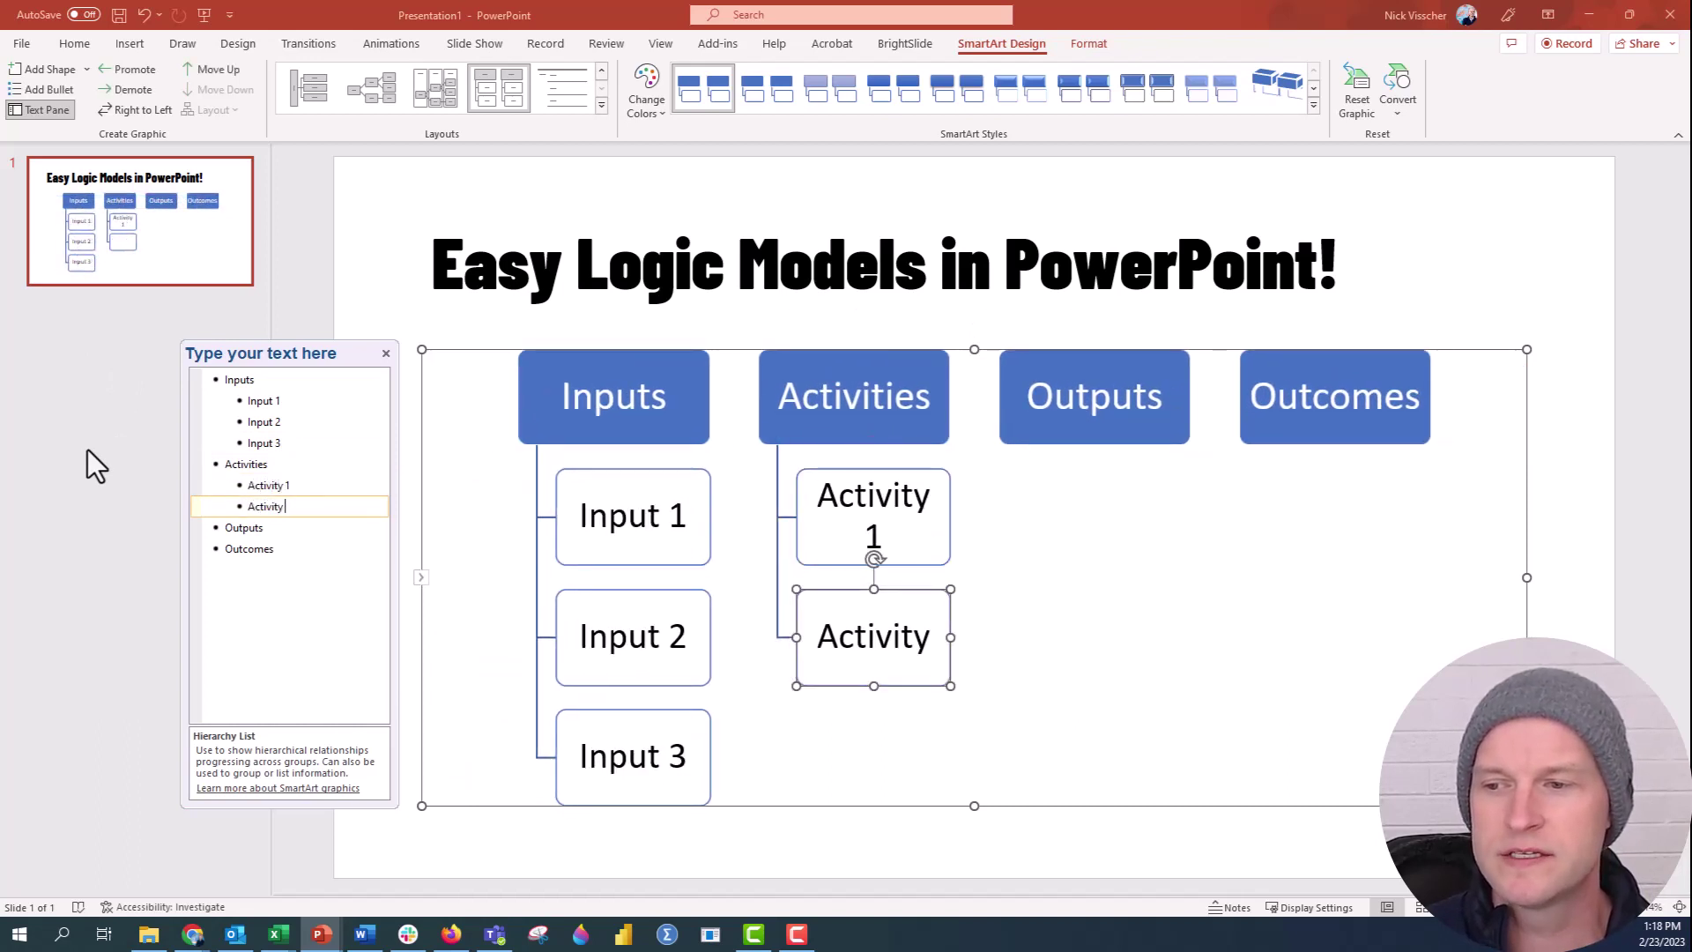
key(Return)
text(Activity 3)
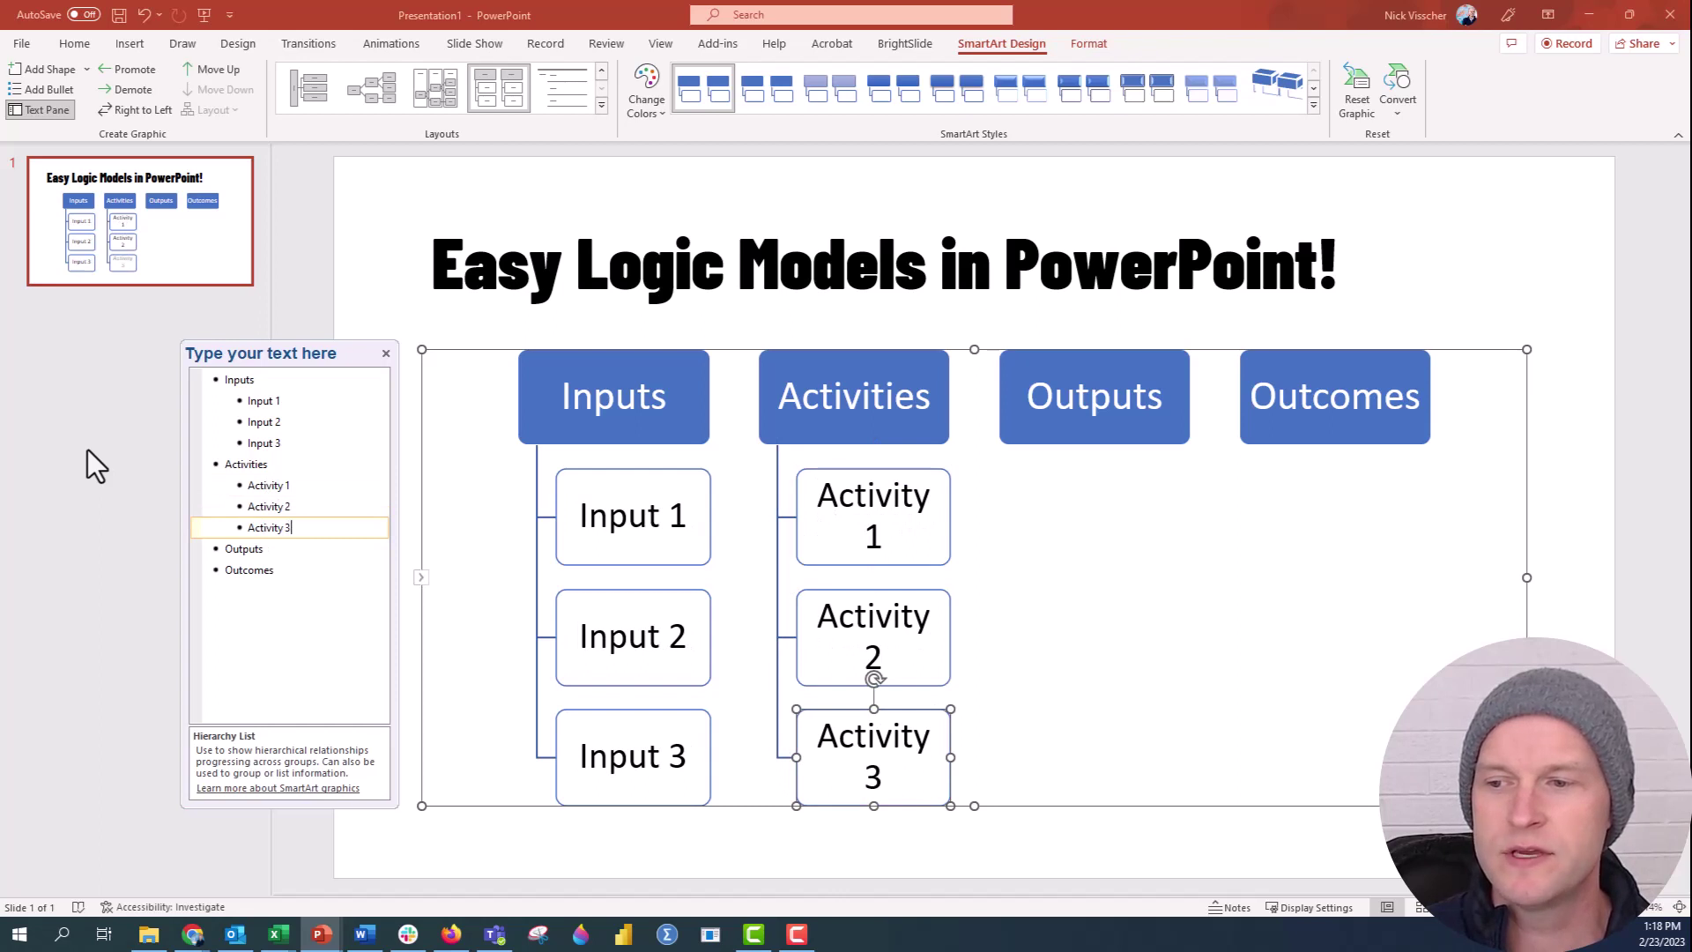
Step: Add Output 1 through Output 4 under Outputs, correcting the misspellings
click(325, 548)
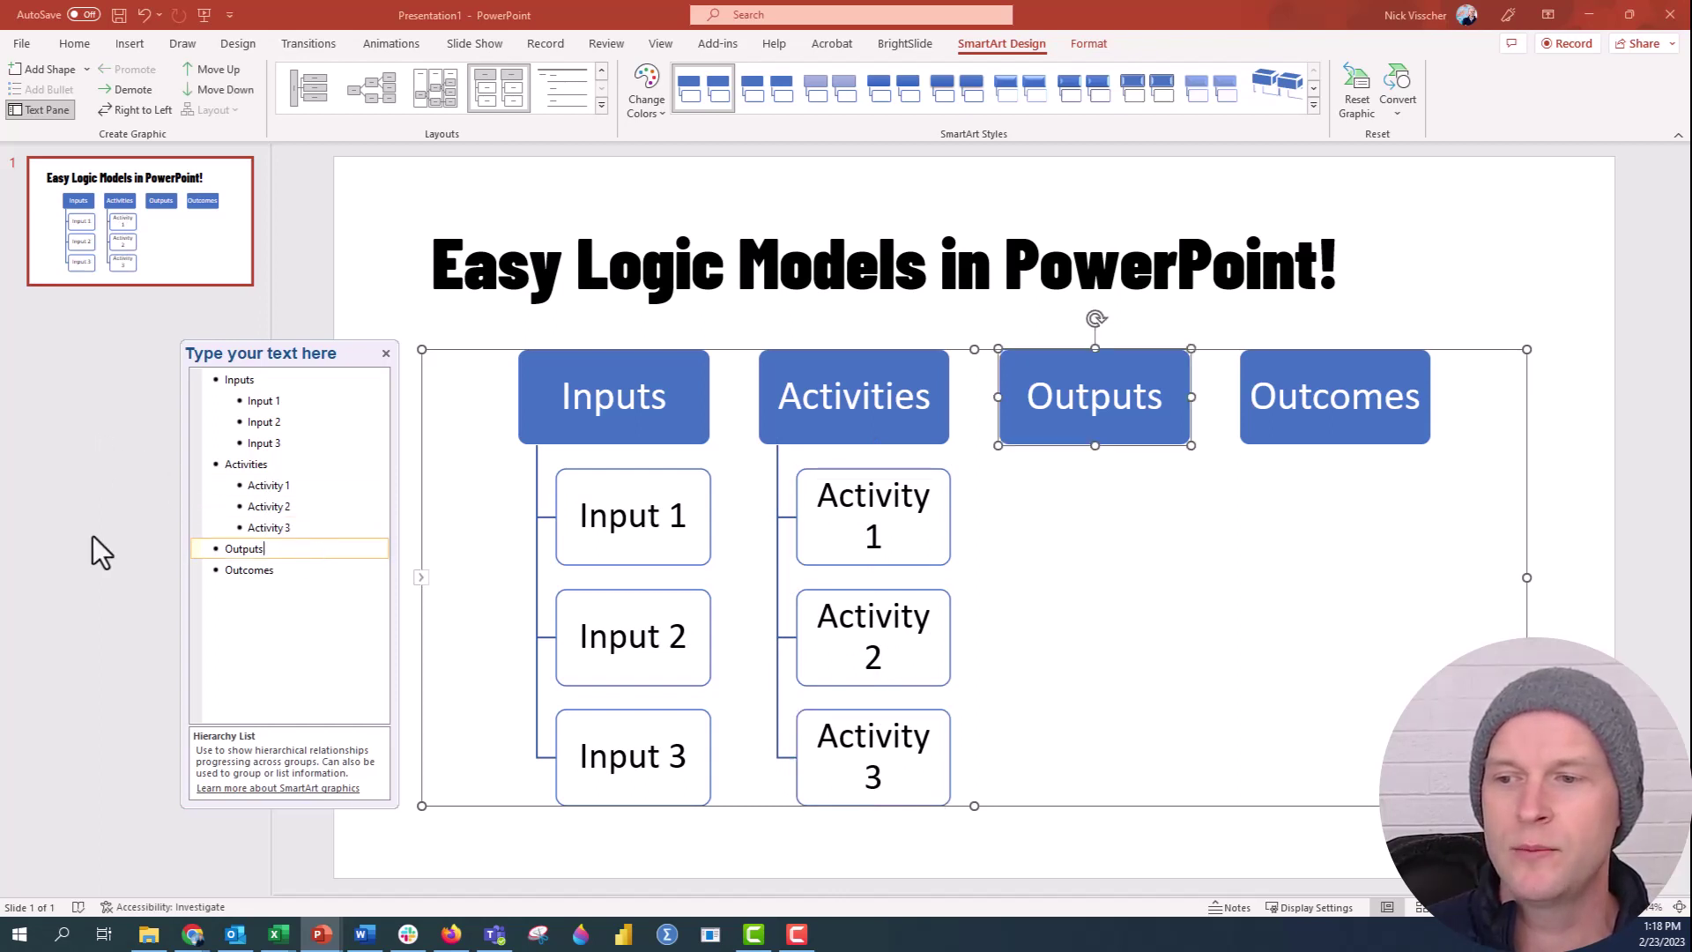
key(Return)
key(Tab)
text(Out)
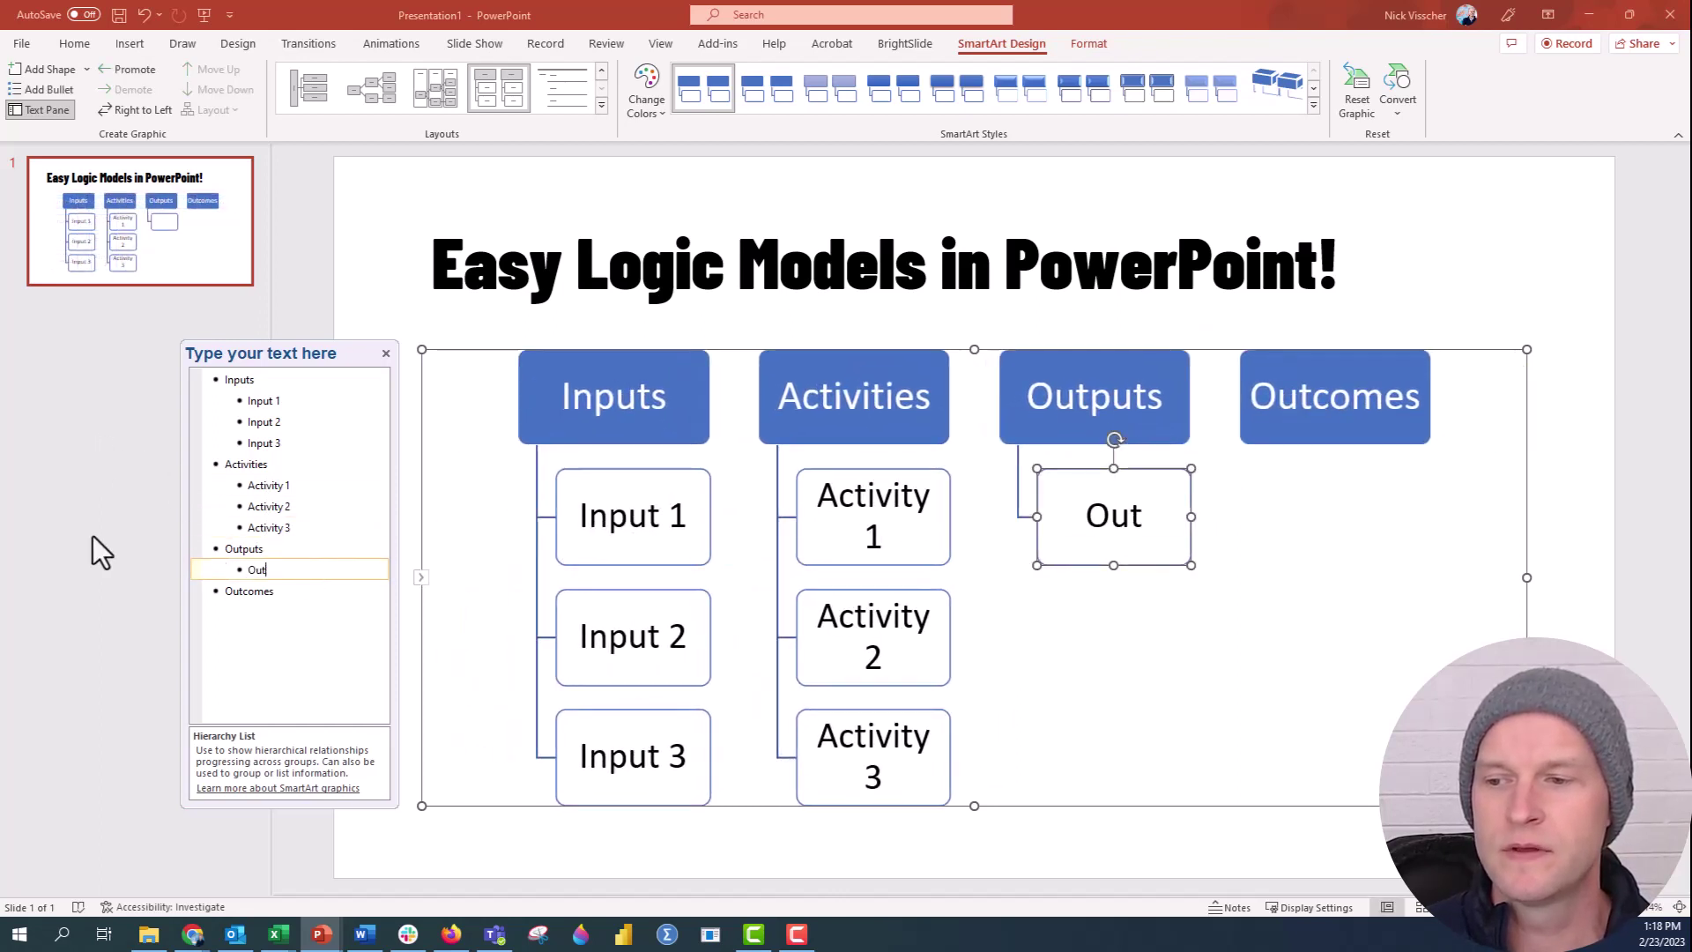
text(put 1)
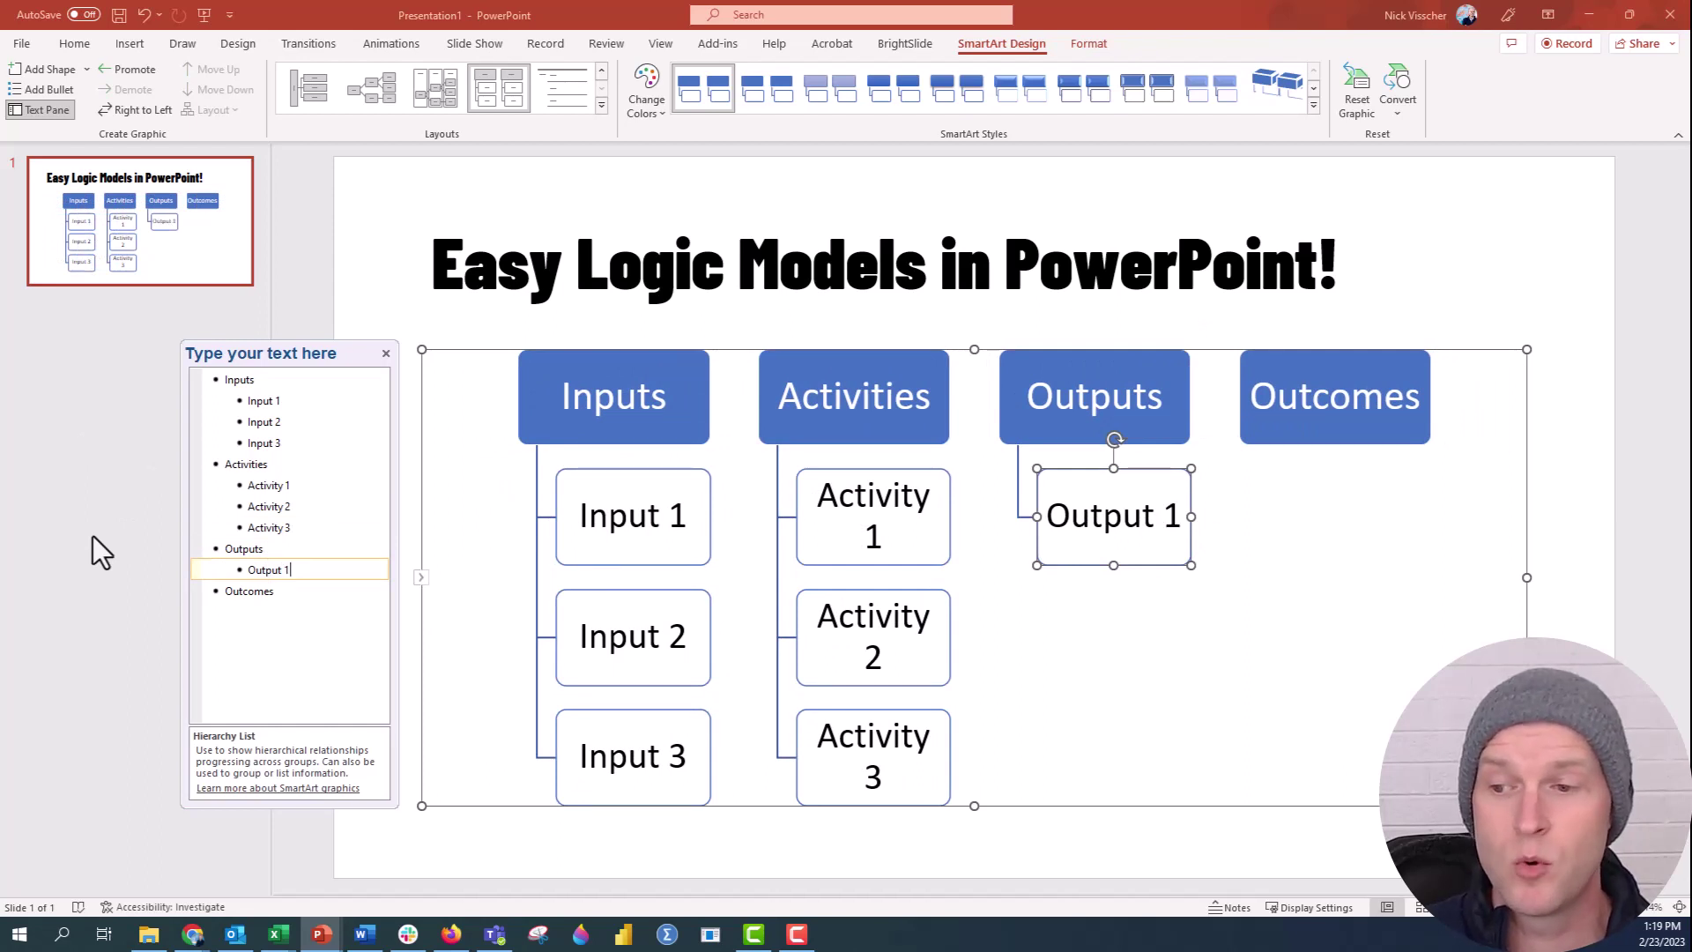
key(Return)
text(Output 2)
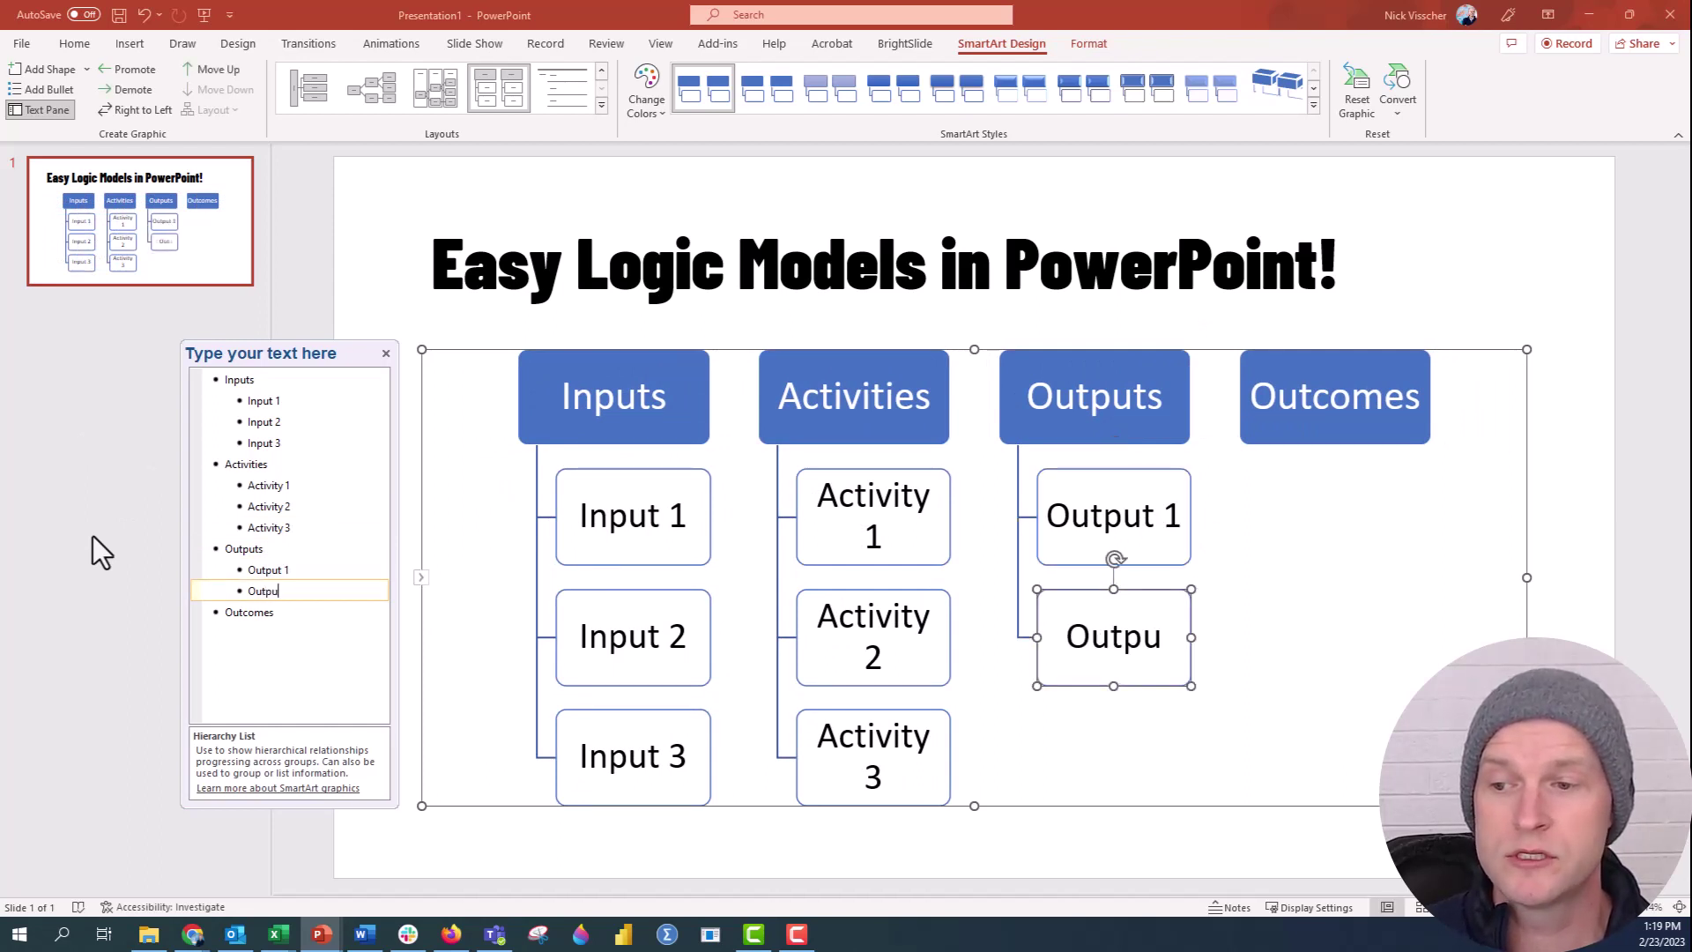
key(BackSpace)
key(BackSpace)
text(t 2)
key(Return)
text(O)
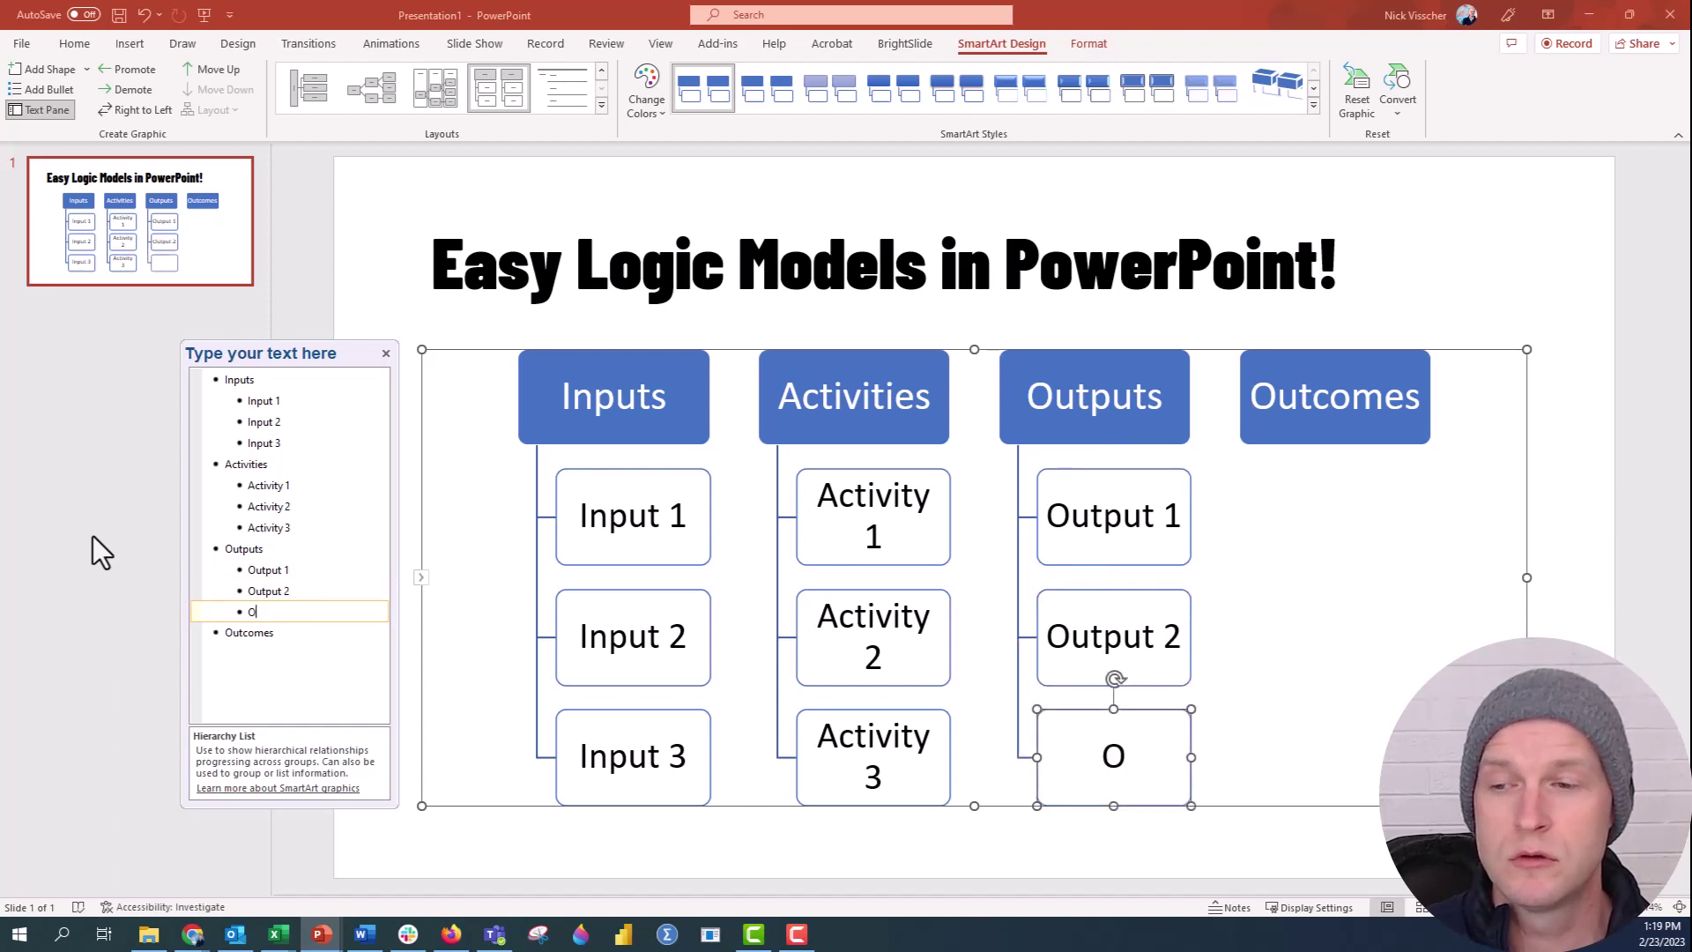
text(utput 3)
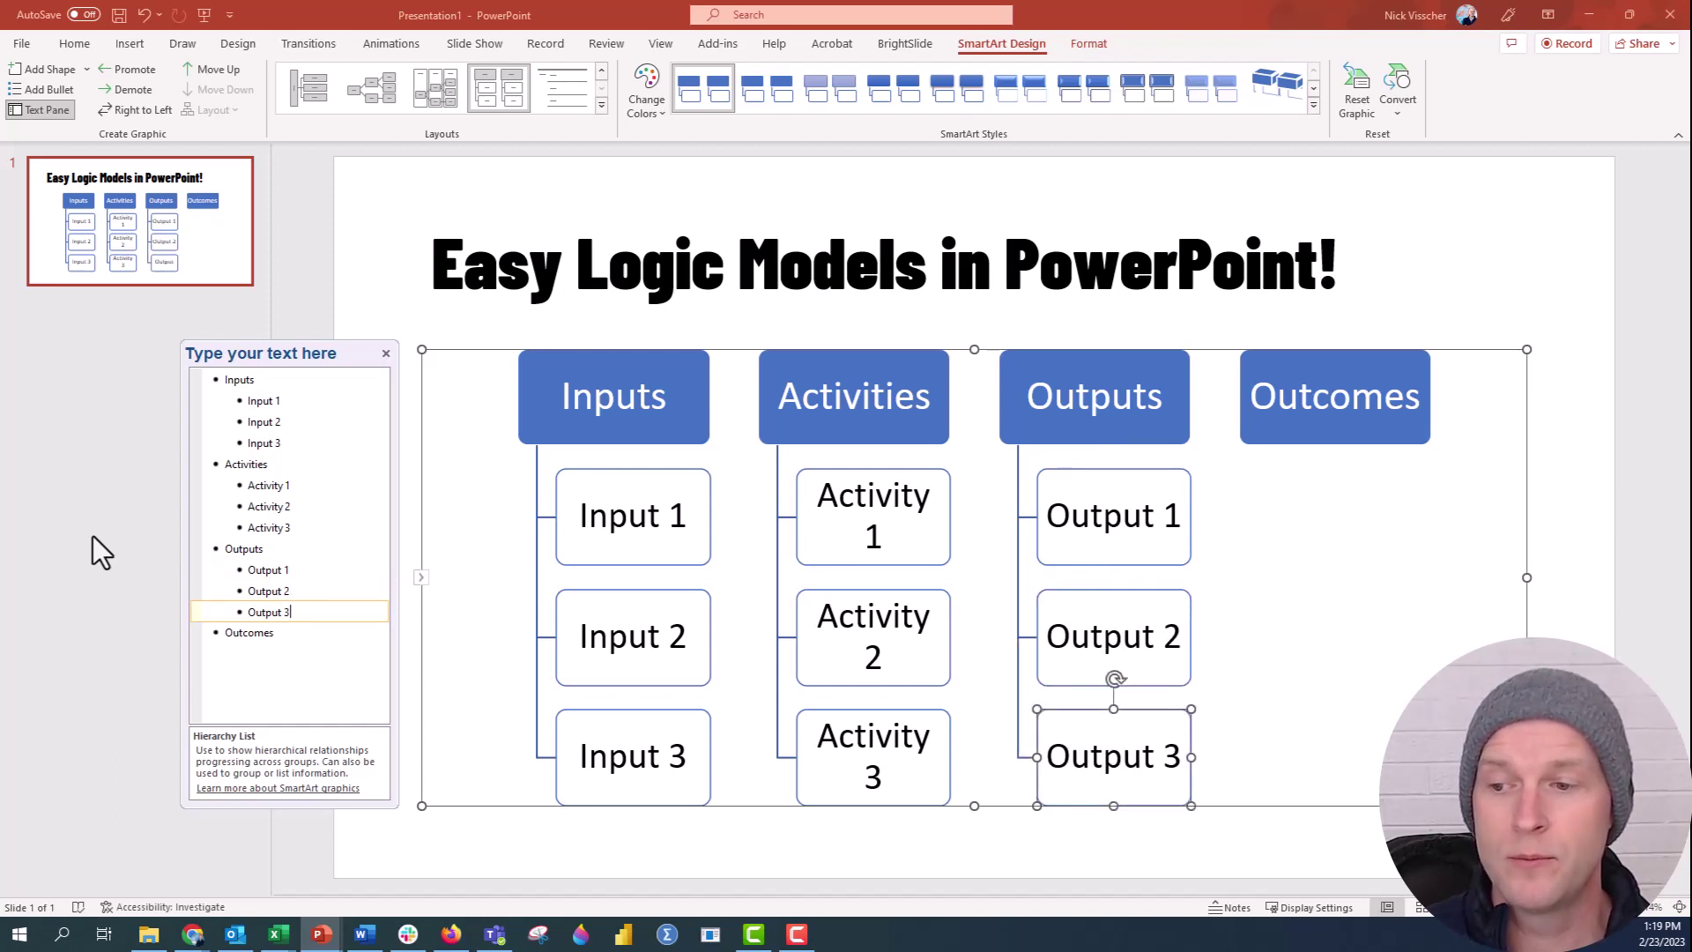
key(Return)
text(Ouput 4)
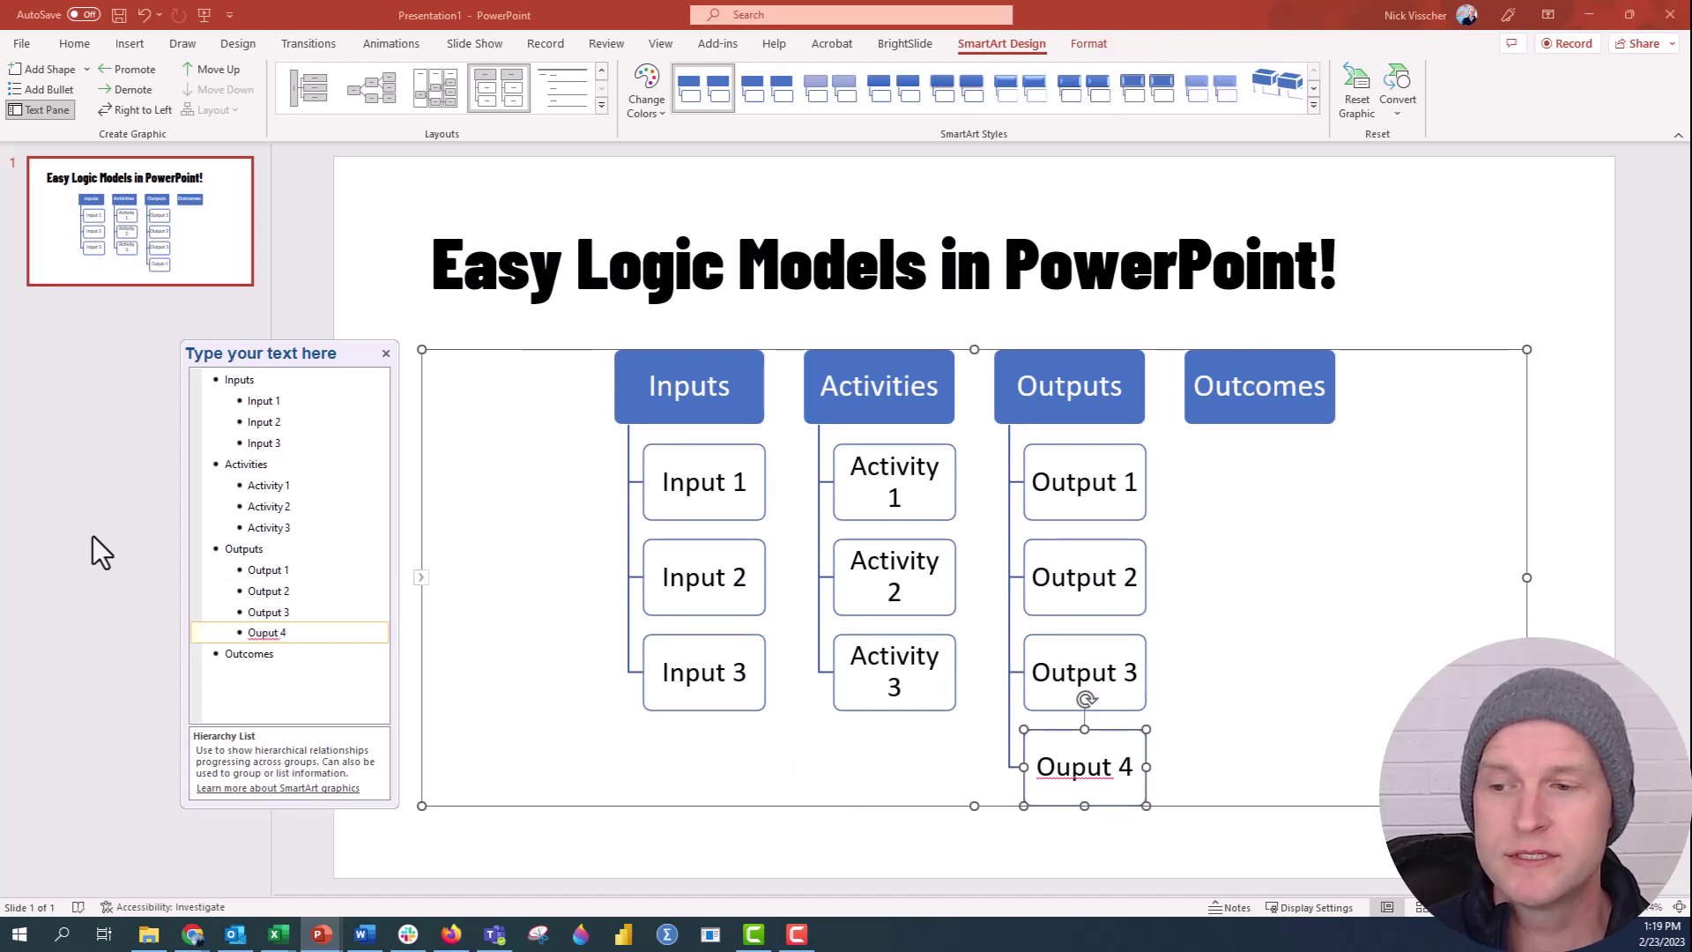
key(BackSpace)
key(BackSpace)
key(BackSpace)
key(BackSpace)
key(BackSpace)
text(tput 4)
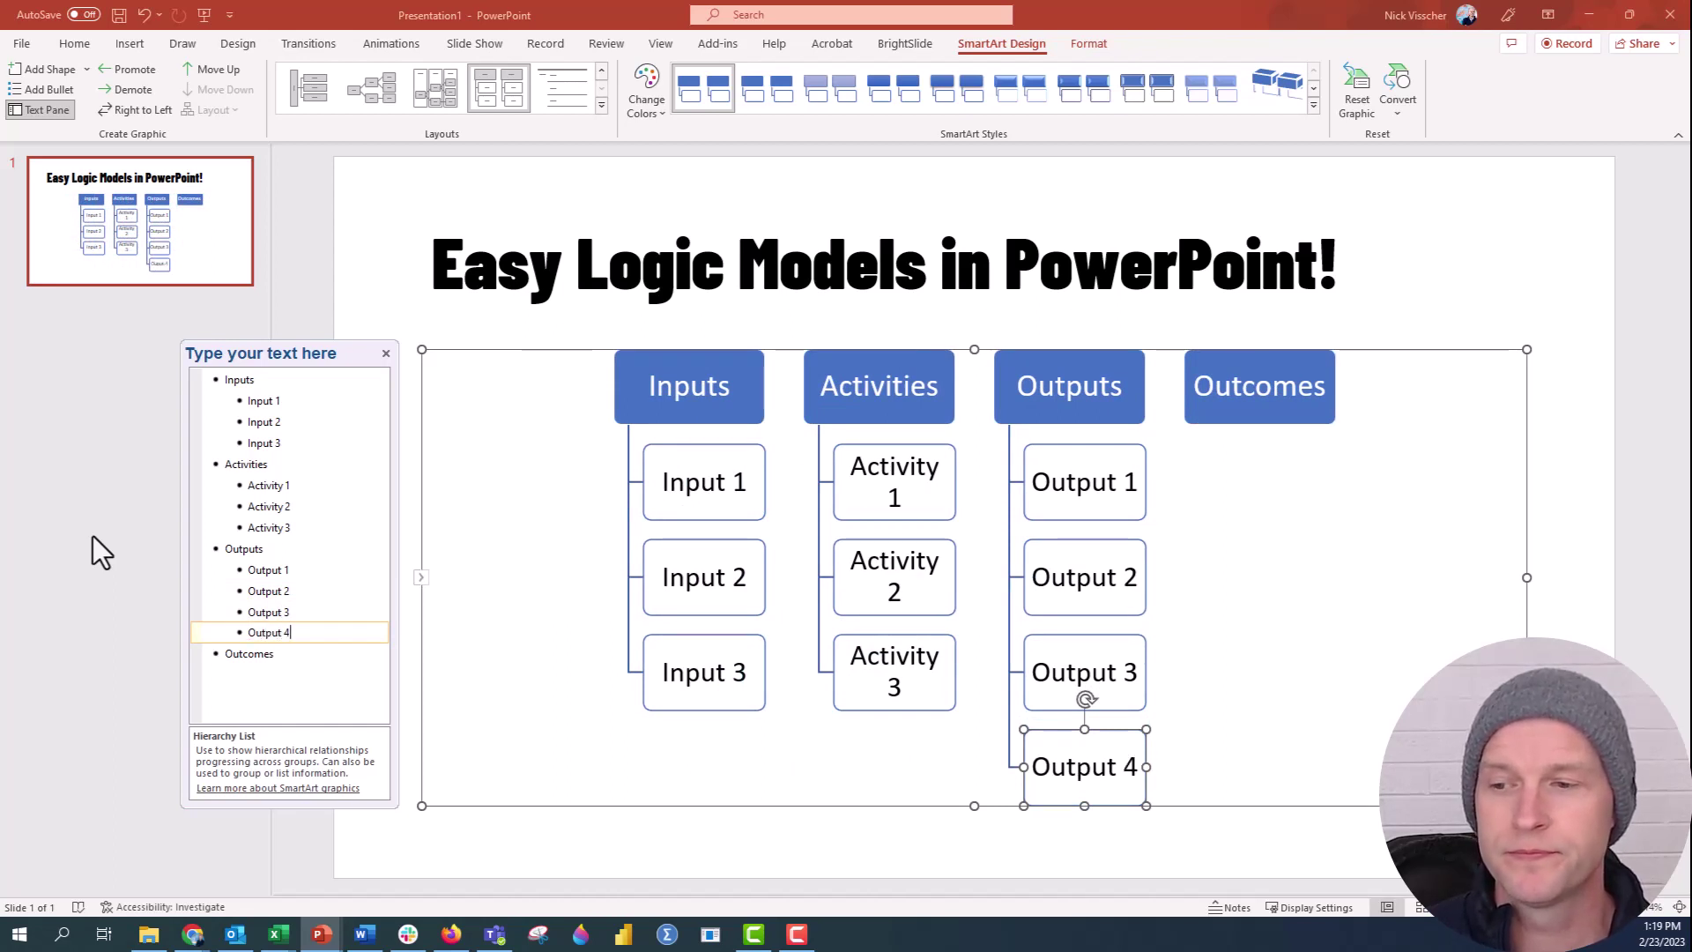
Step: Add Outcome statement 1–4 under Outcomes, then deselect the diagram
click(267, 652)
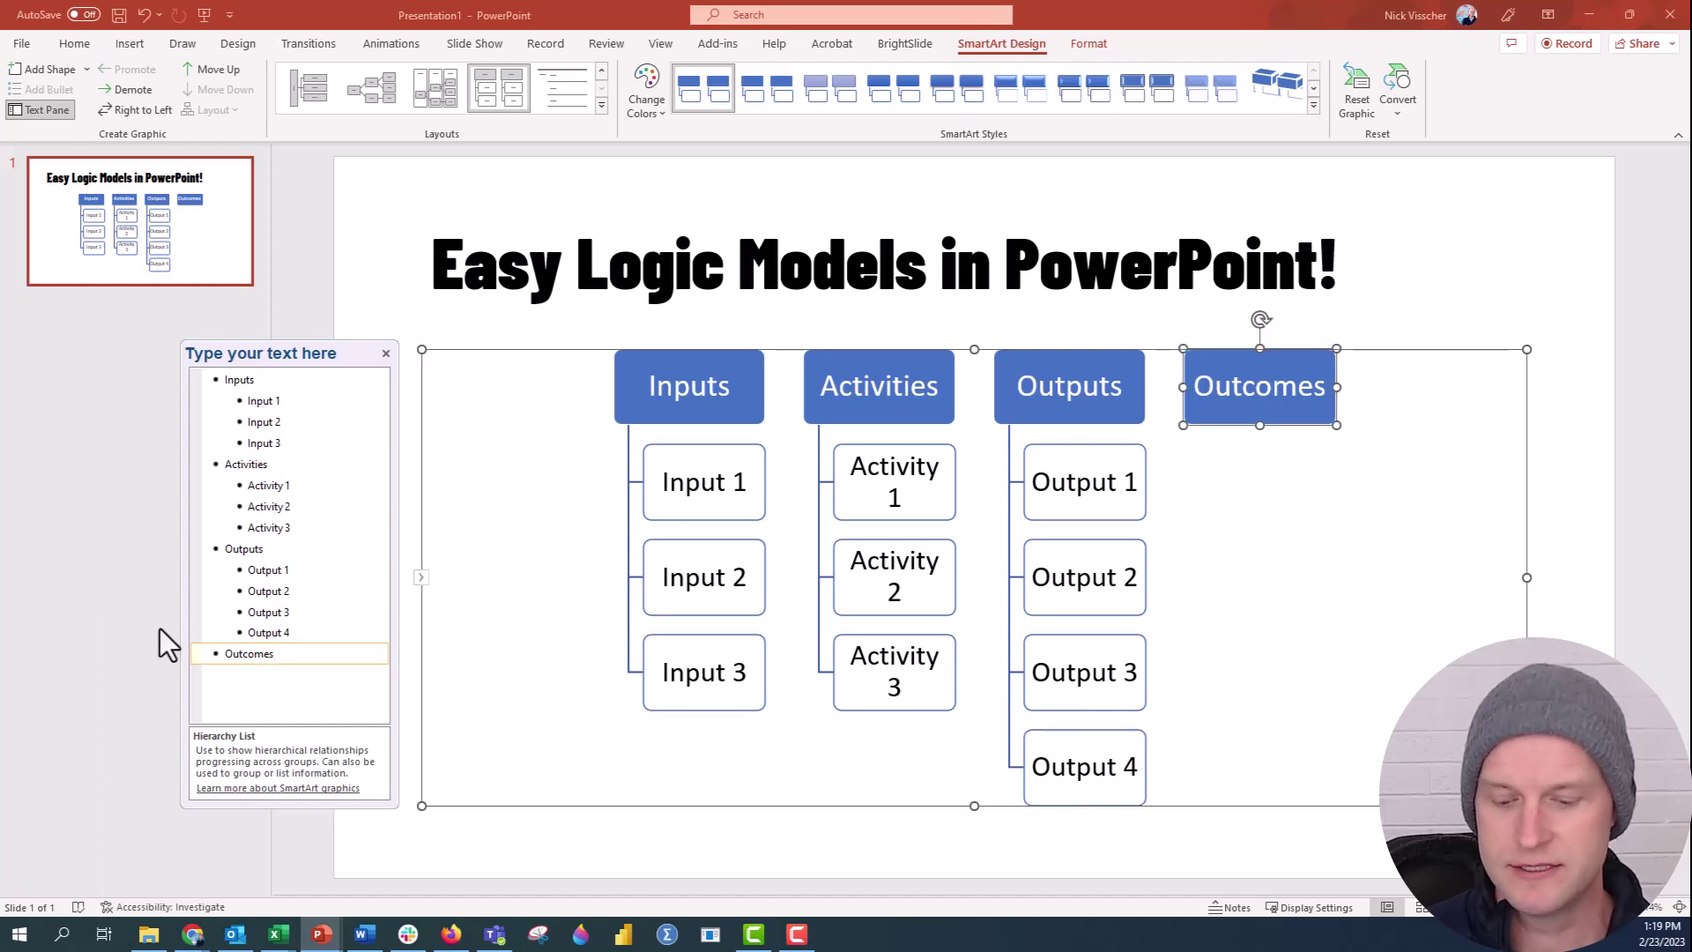
key(Return)
key(Tab)
text(Outco)
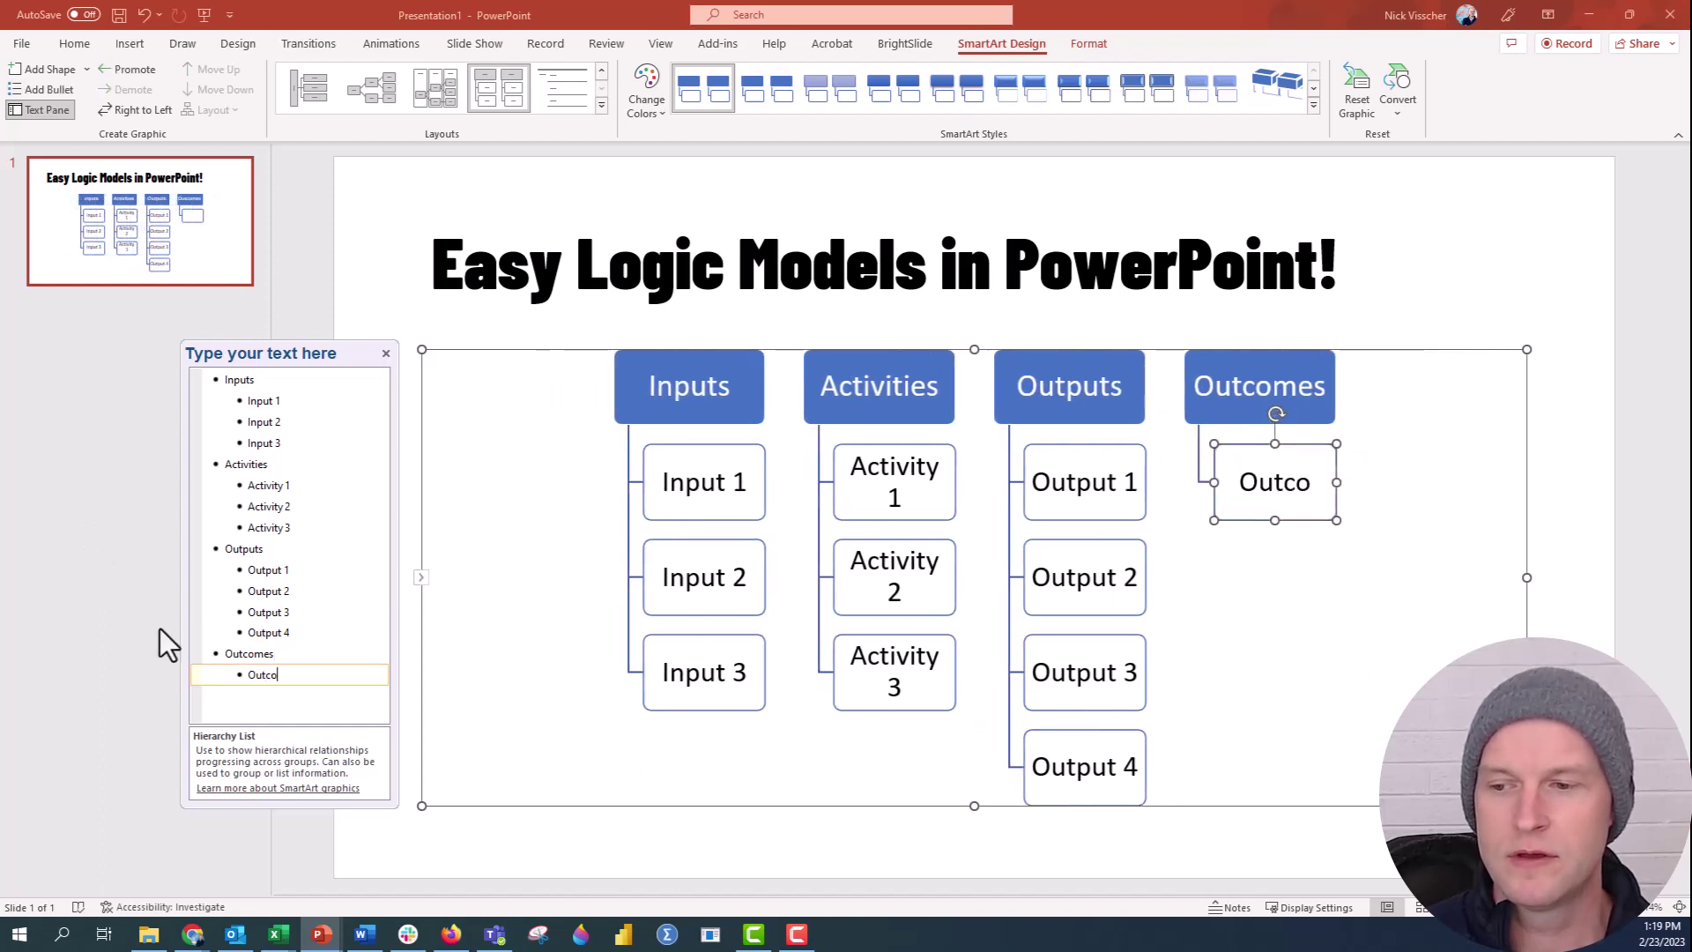
text(me statement 1)
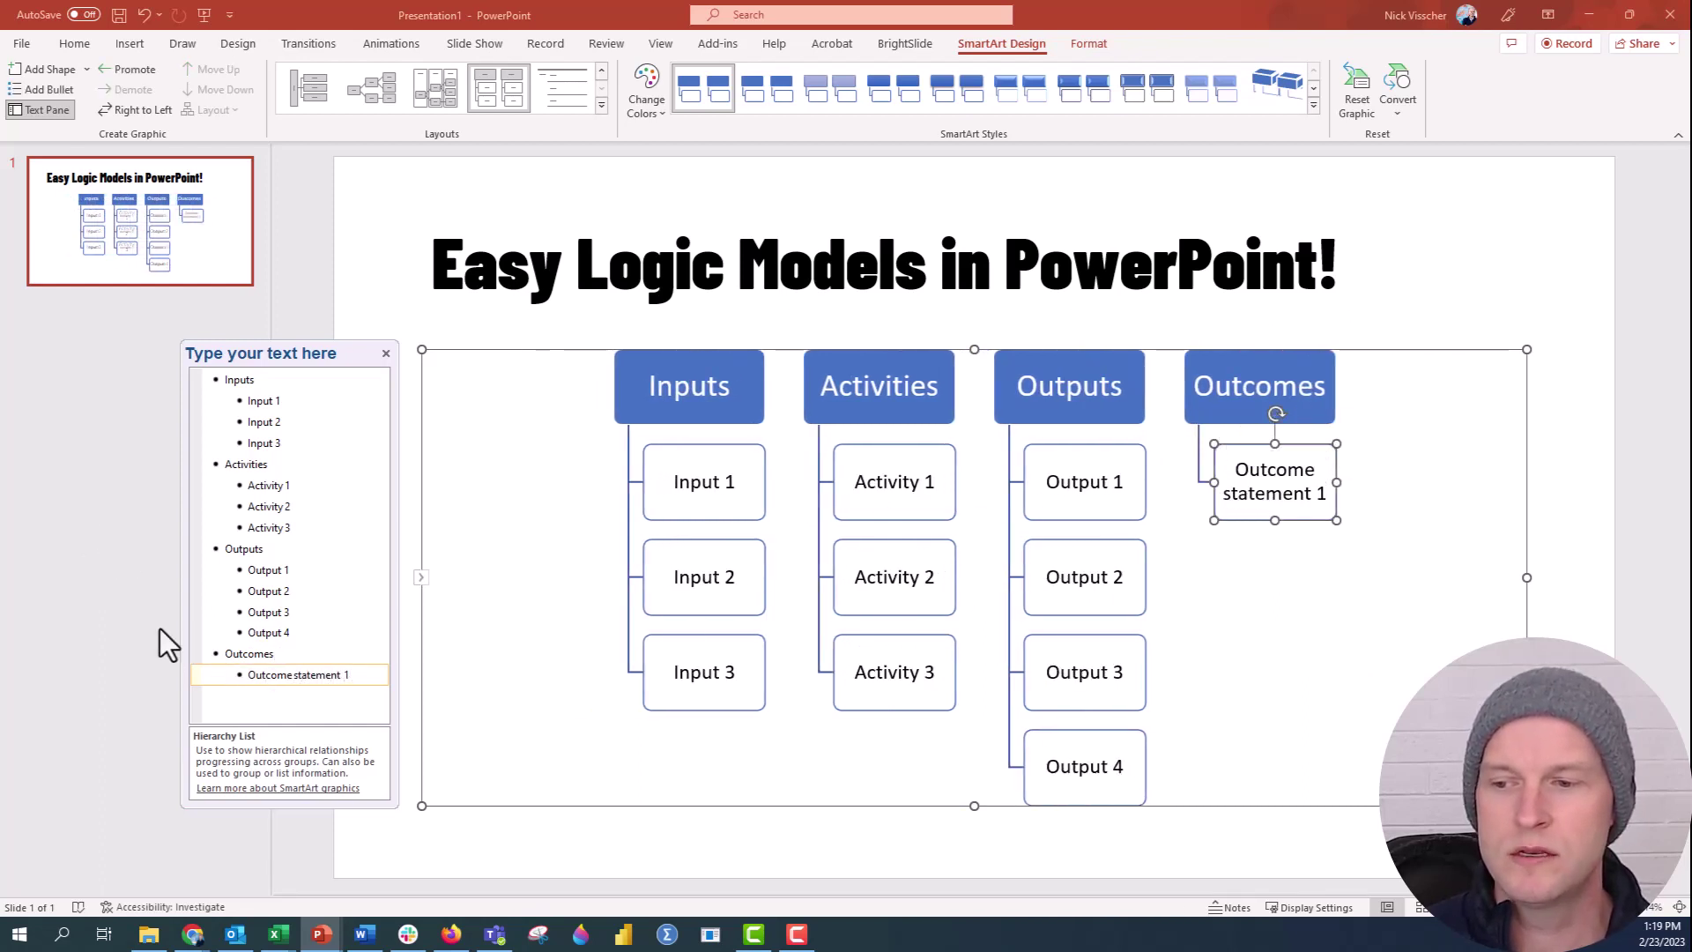
key(Return)
text(Outcome statement)
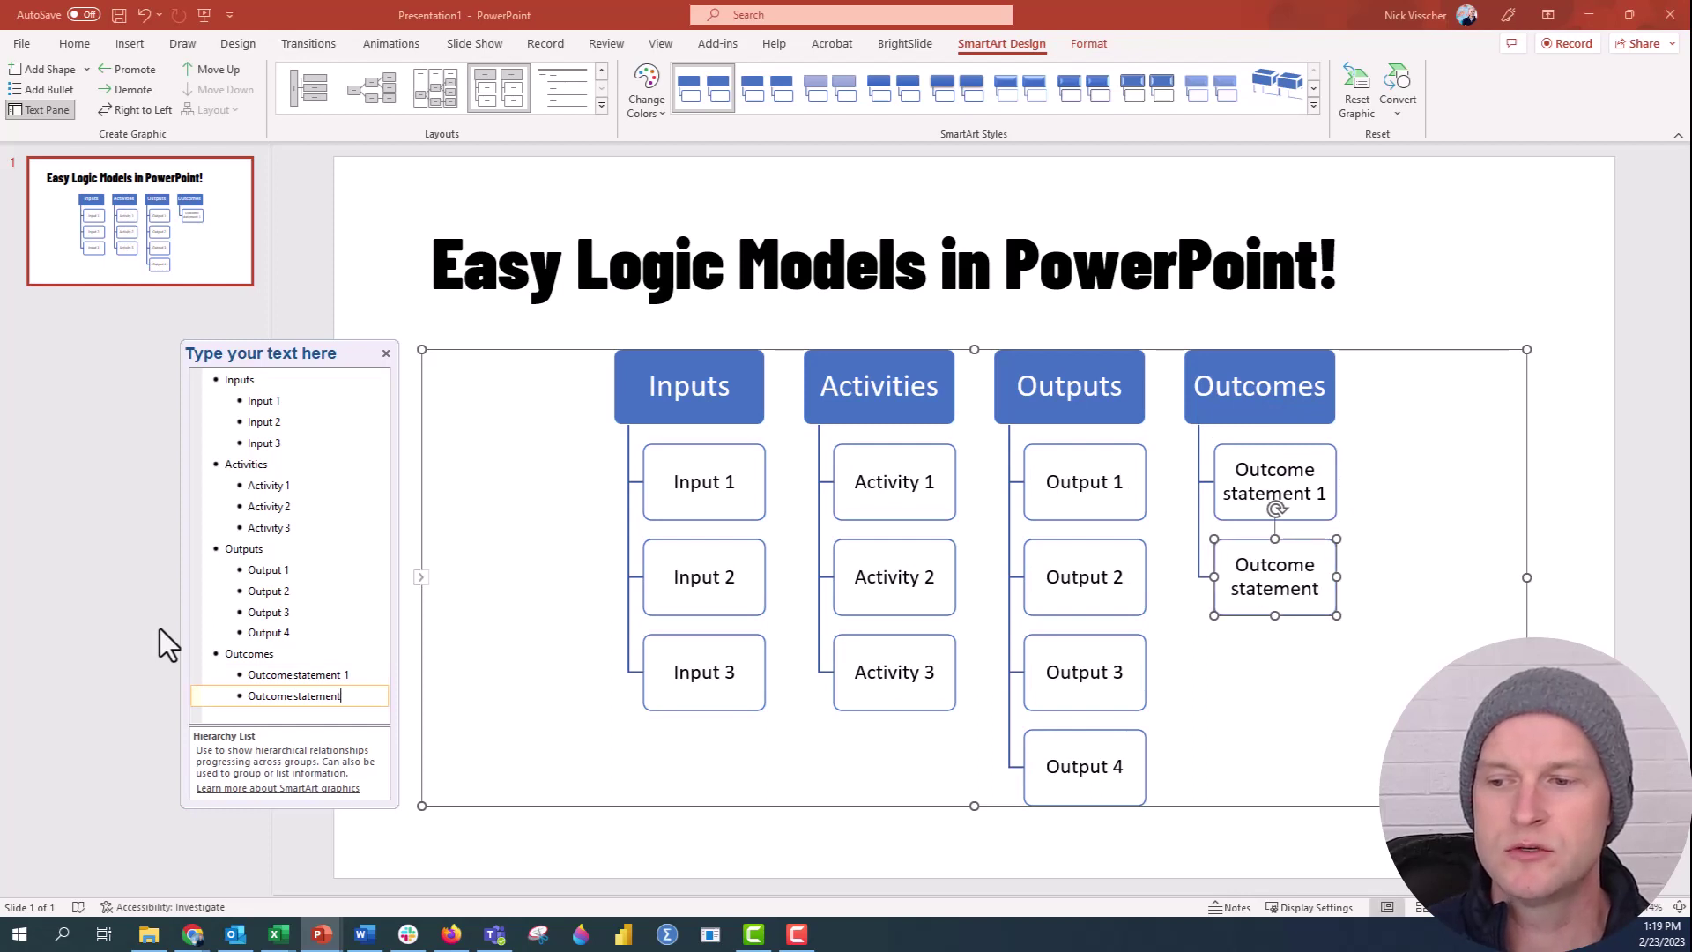
text( 2)
key(Return)
text(Outcome sta)
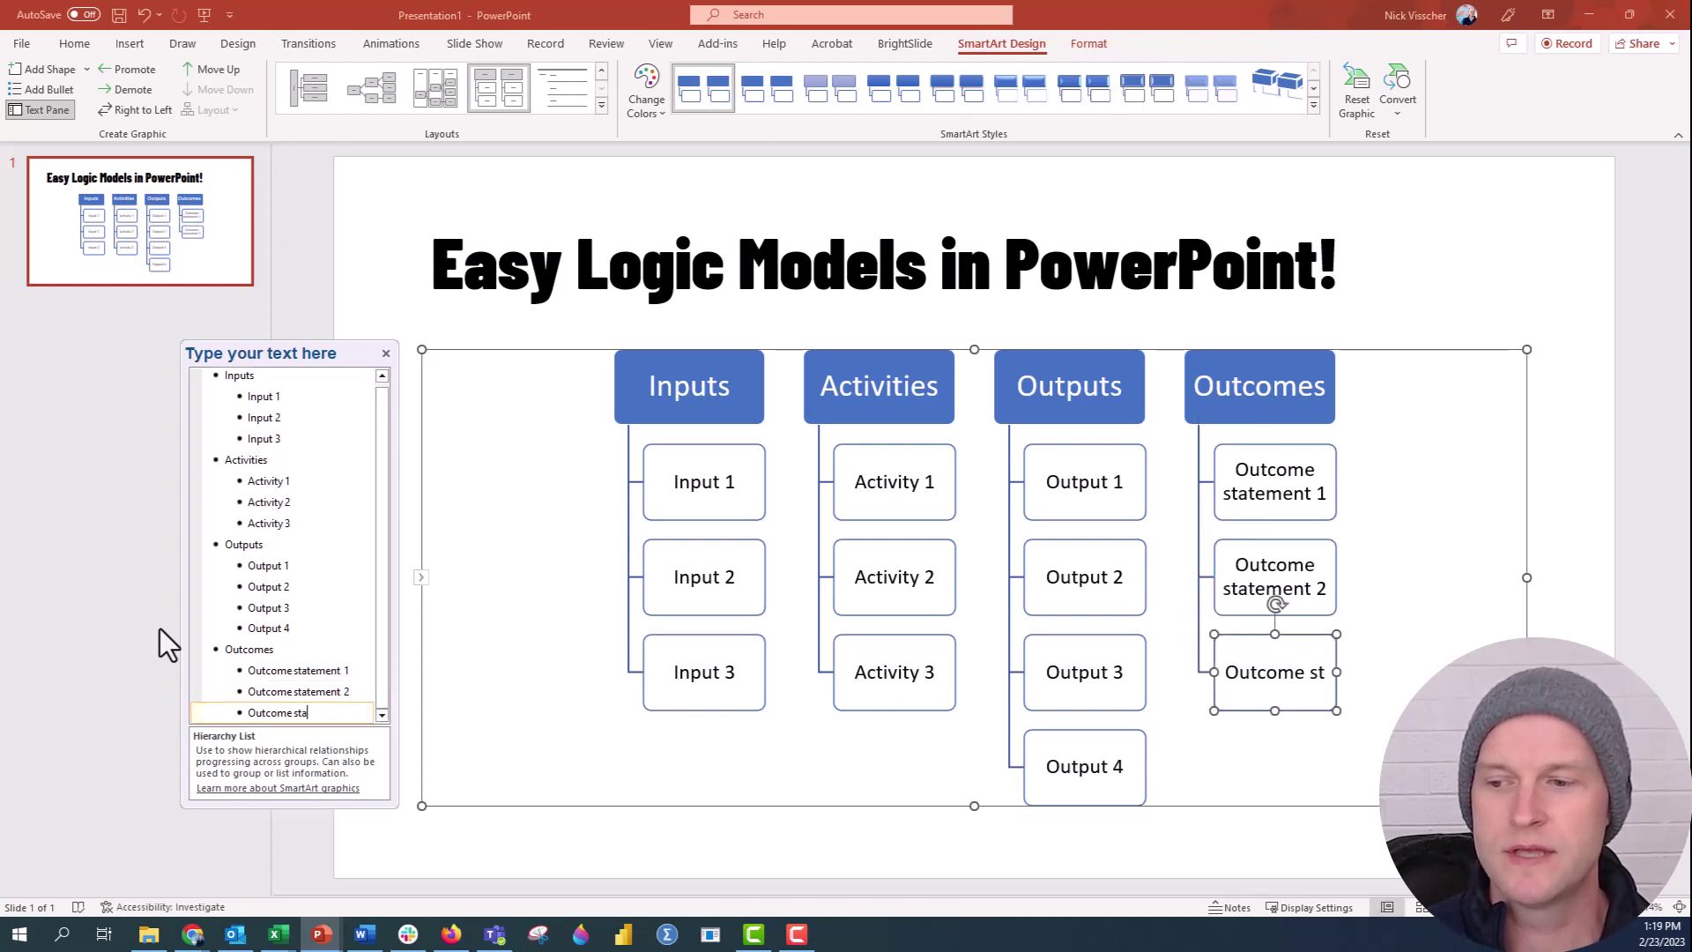
text(tement 3)
key(Return)
text(Out)
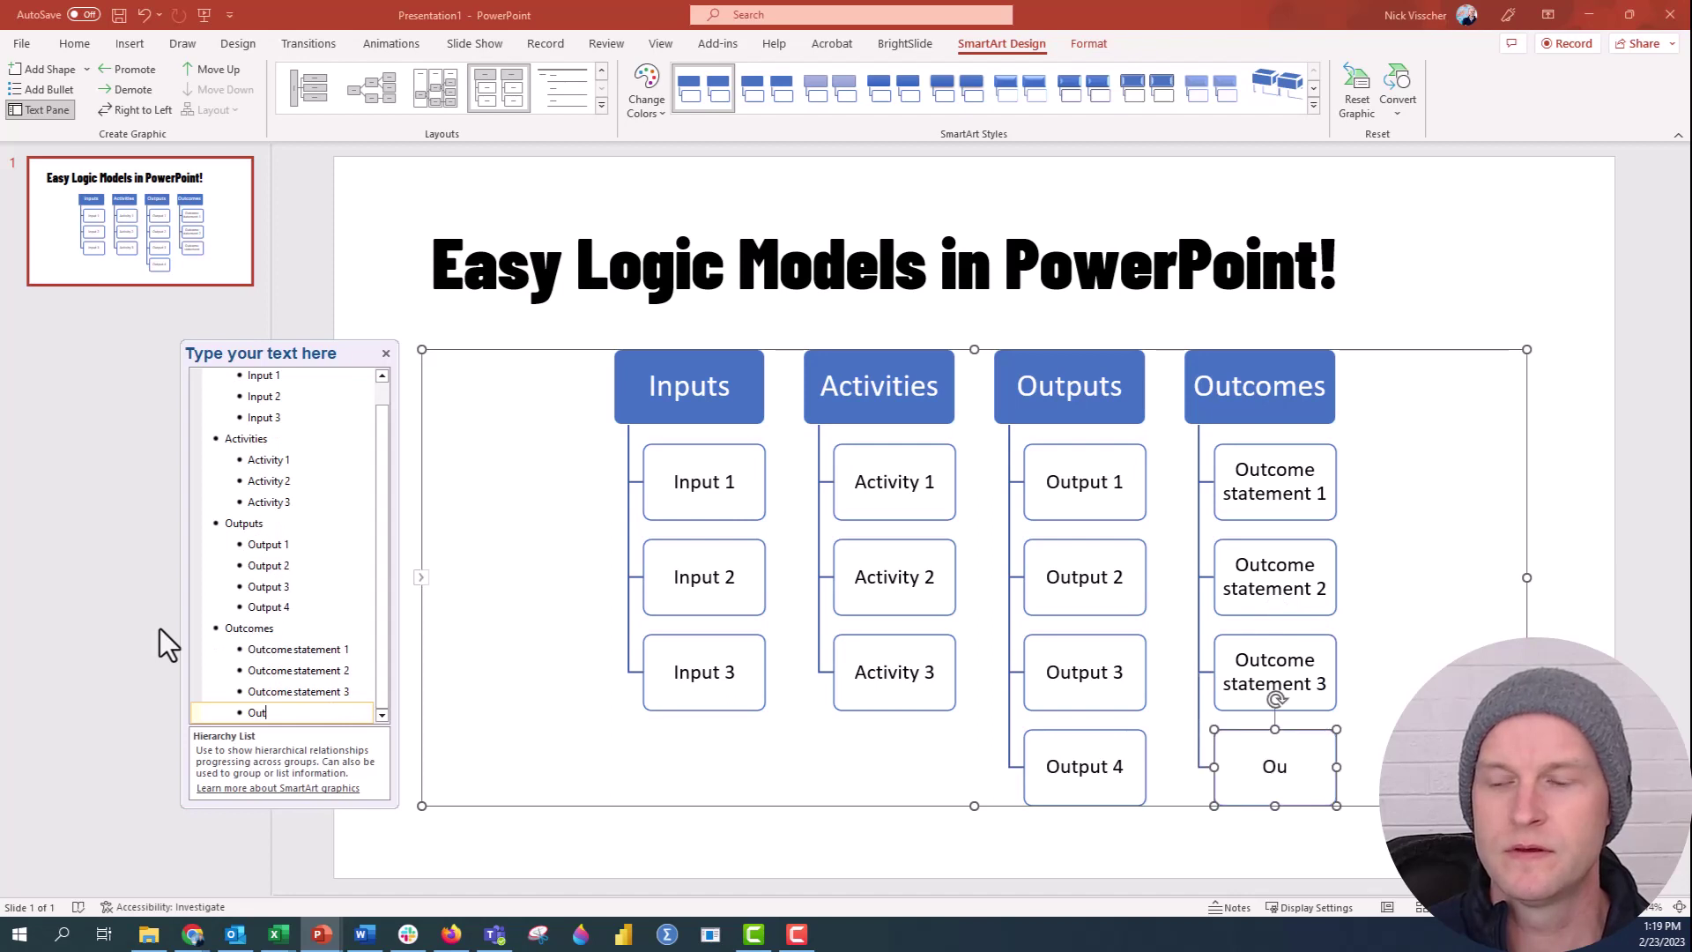
text(come state)
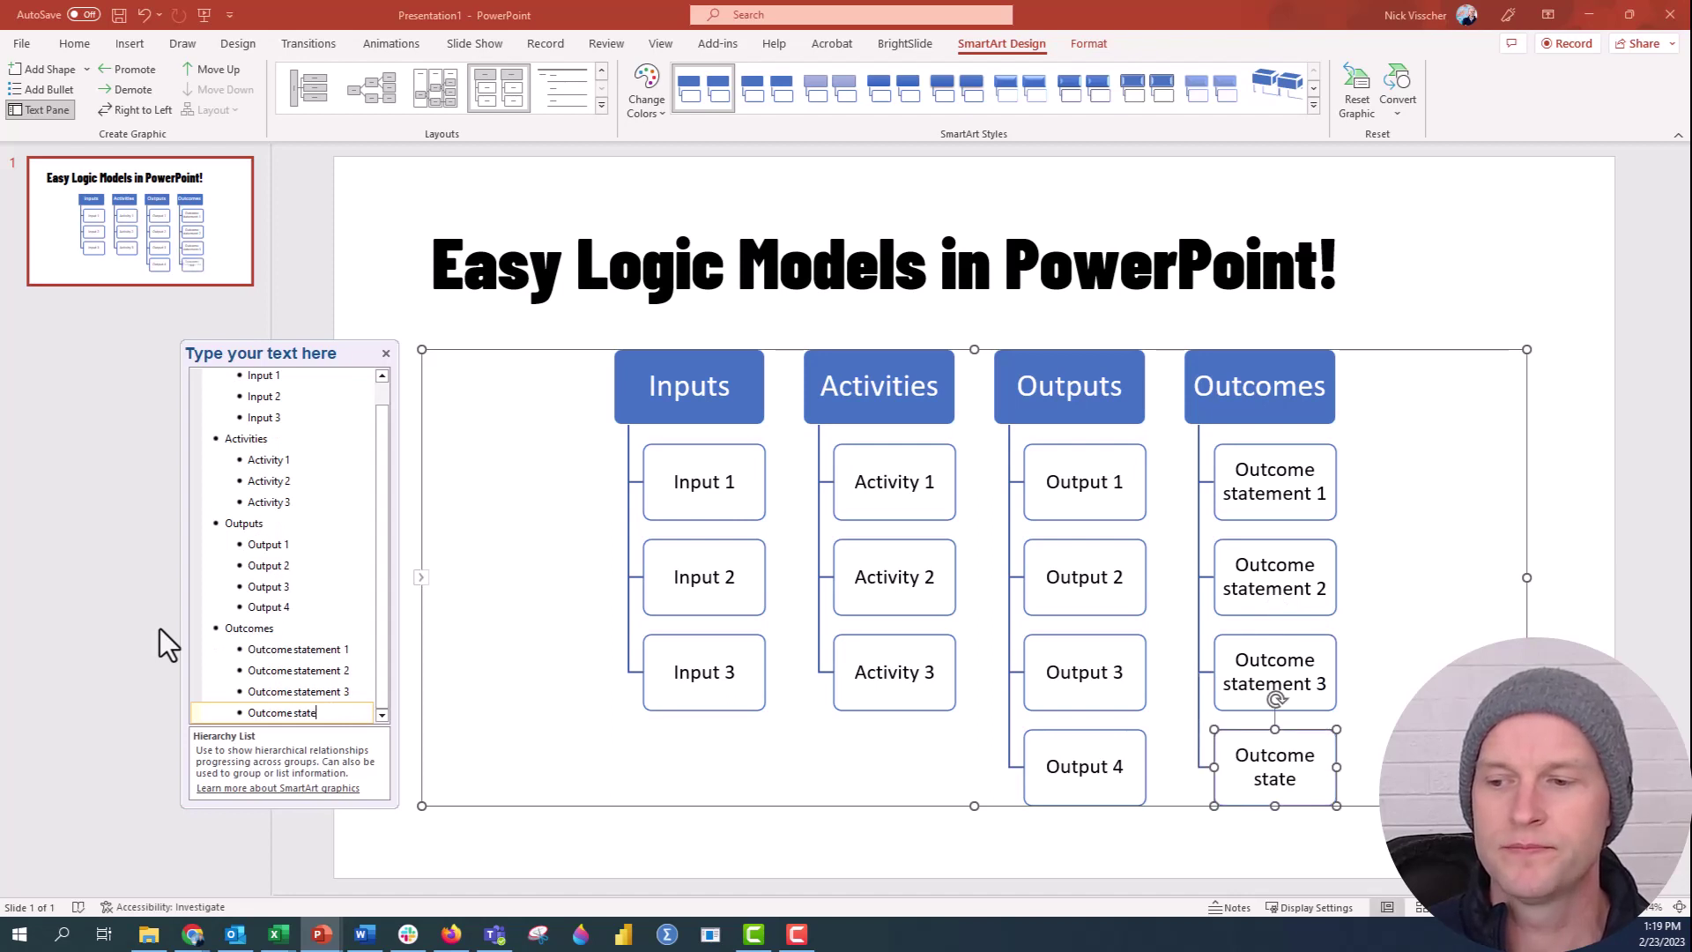
text(ment 4)
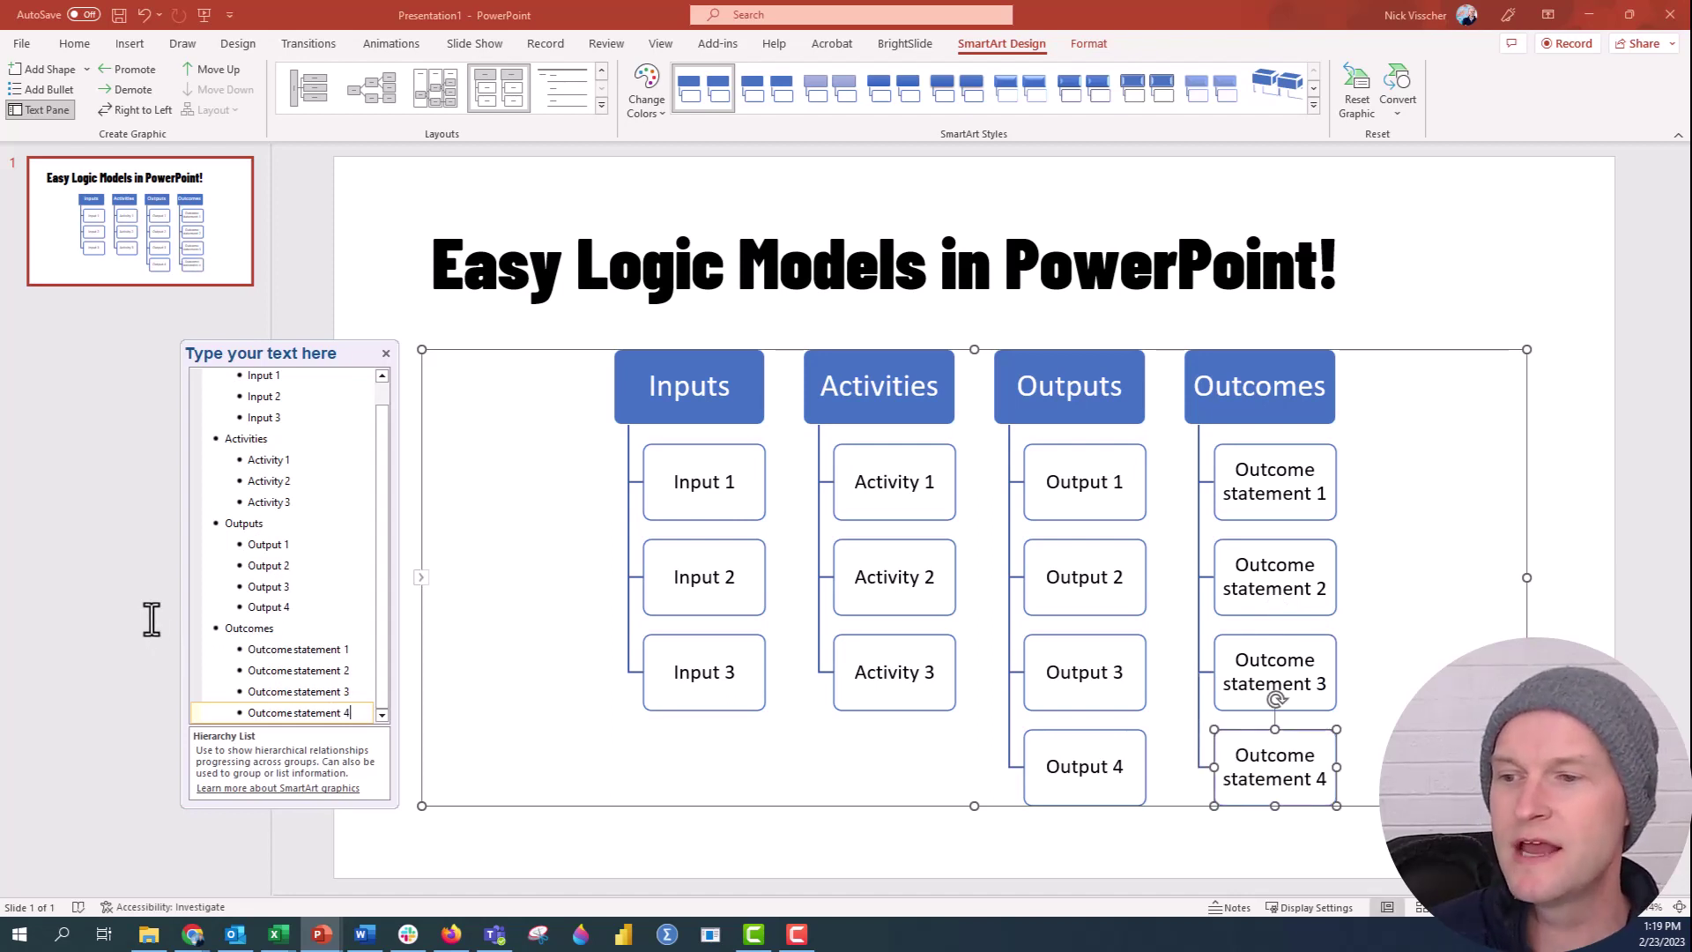
click(124, 582)
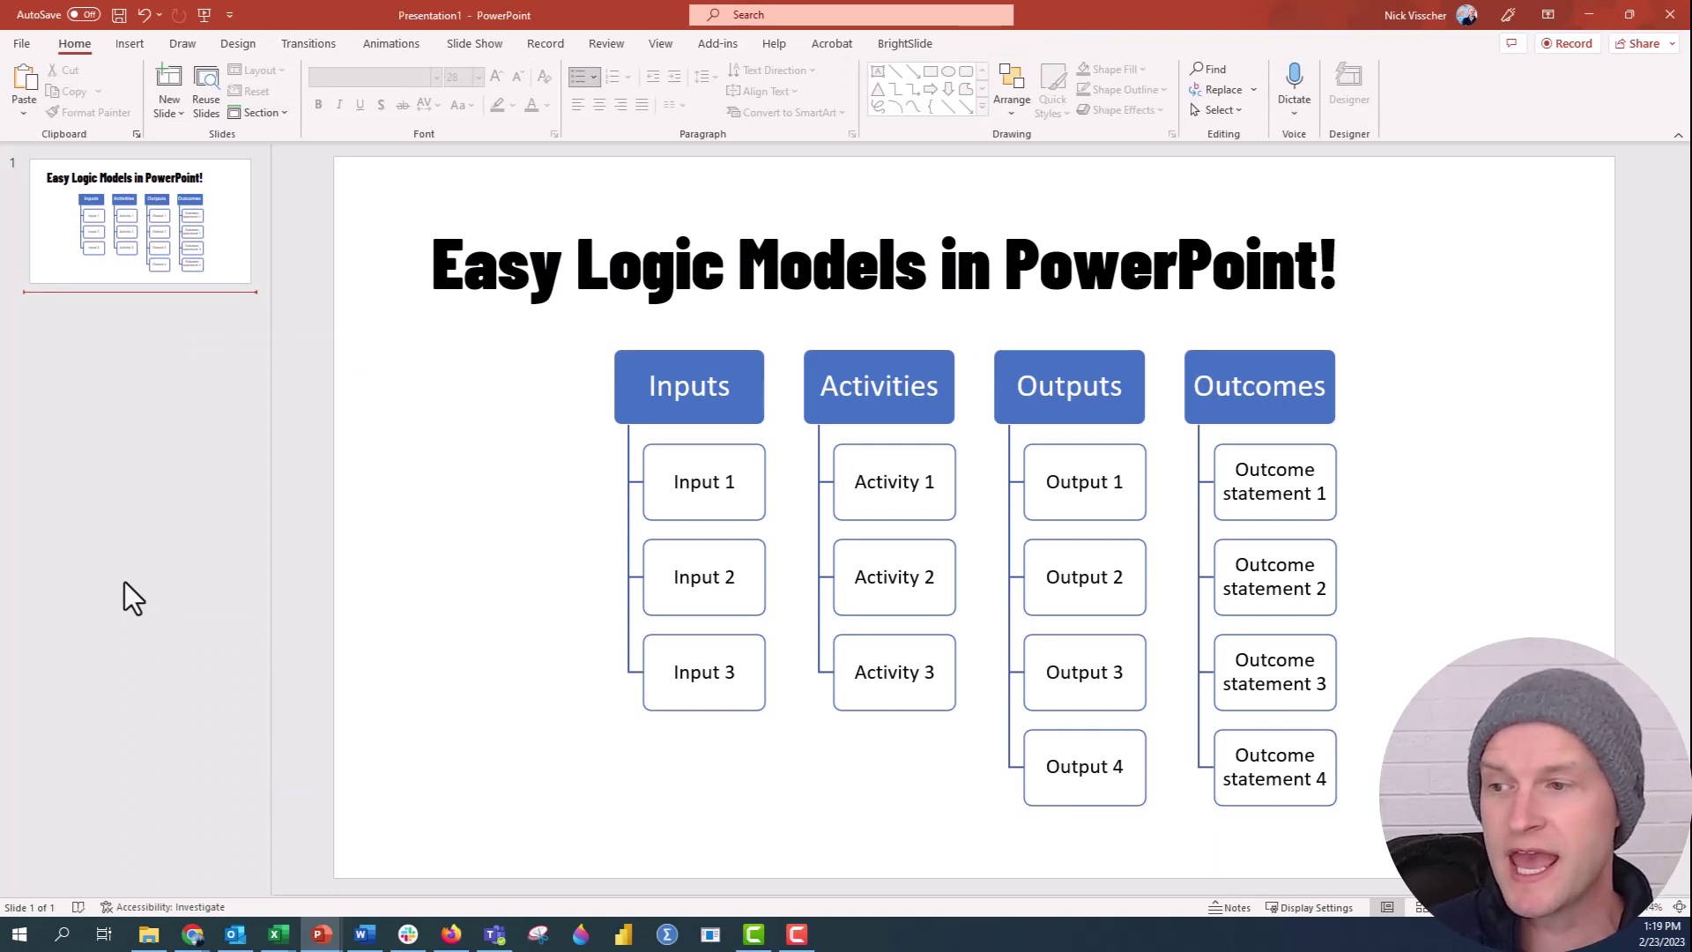
Step: Select the logic-model SmartArt again so its text outline reappears
click(631, 410)
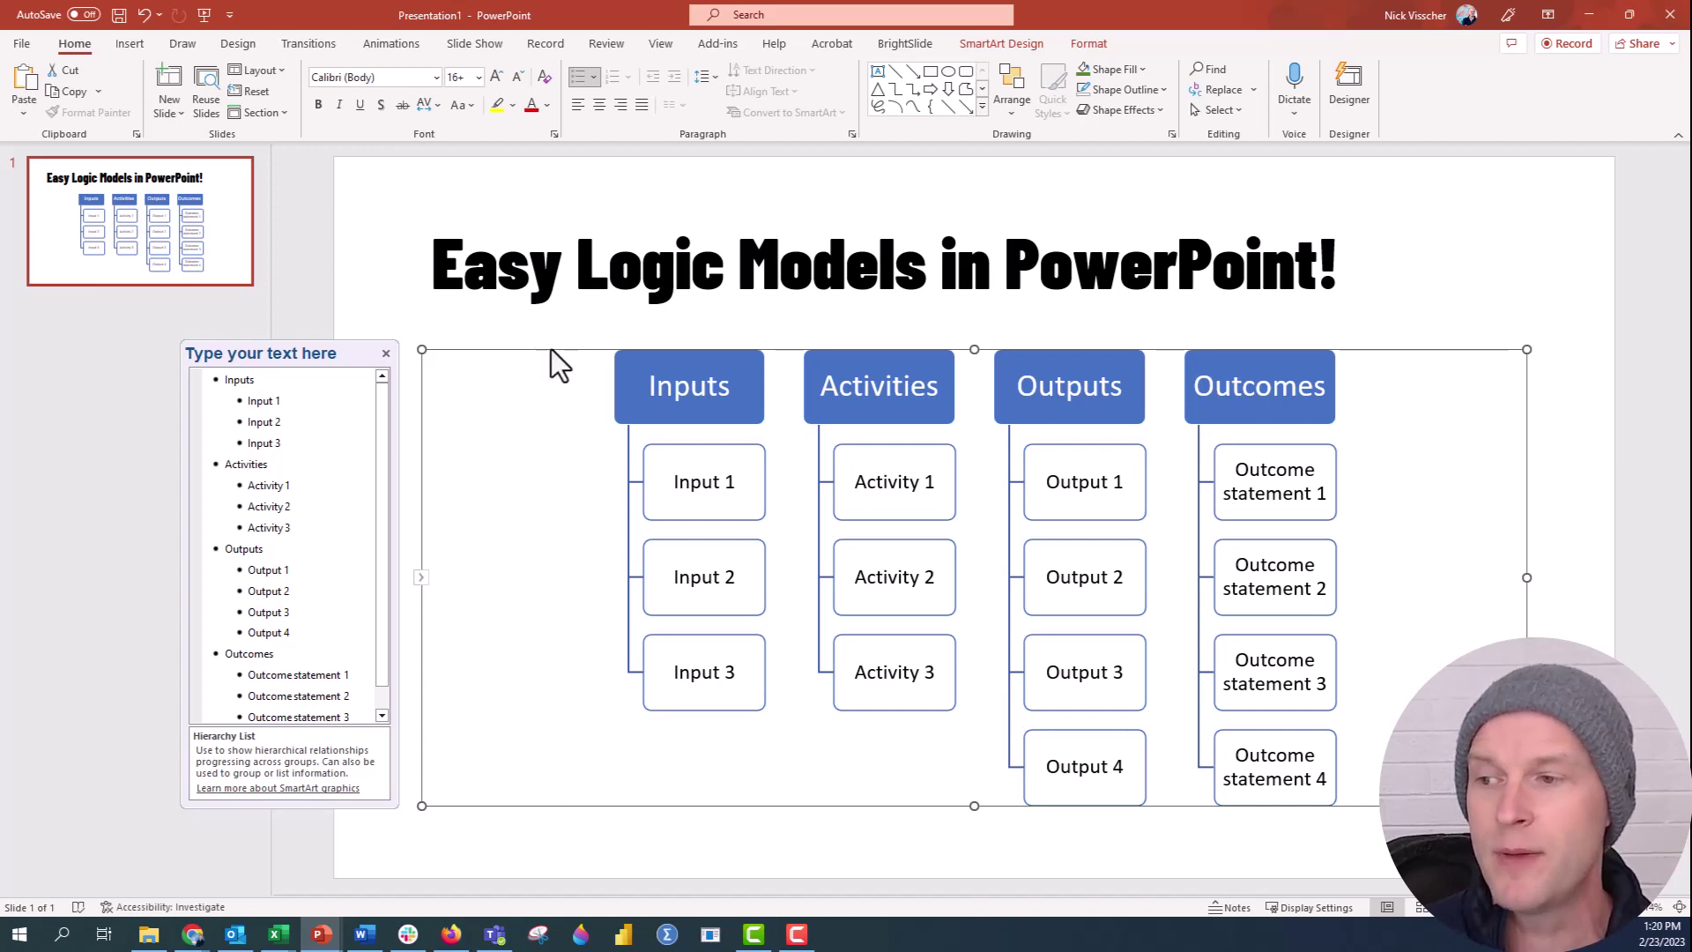
Step: Change the Inputs, Activities, Outputs and Outcomes header boxes to plain rectangles
click(616, 411)
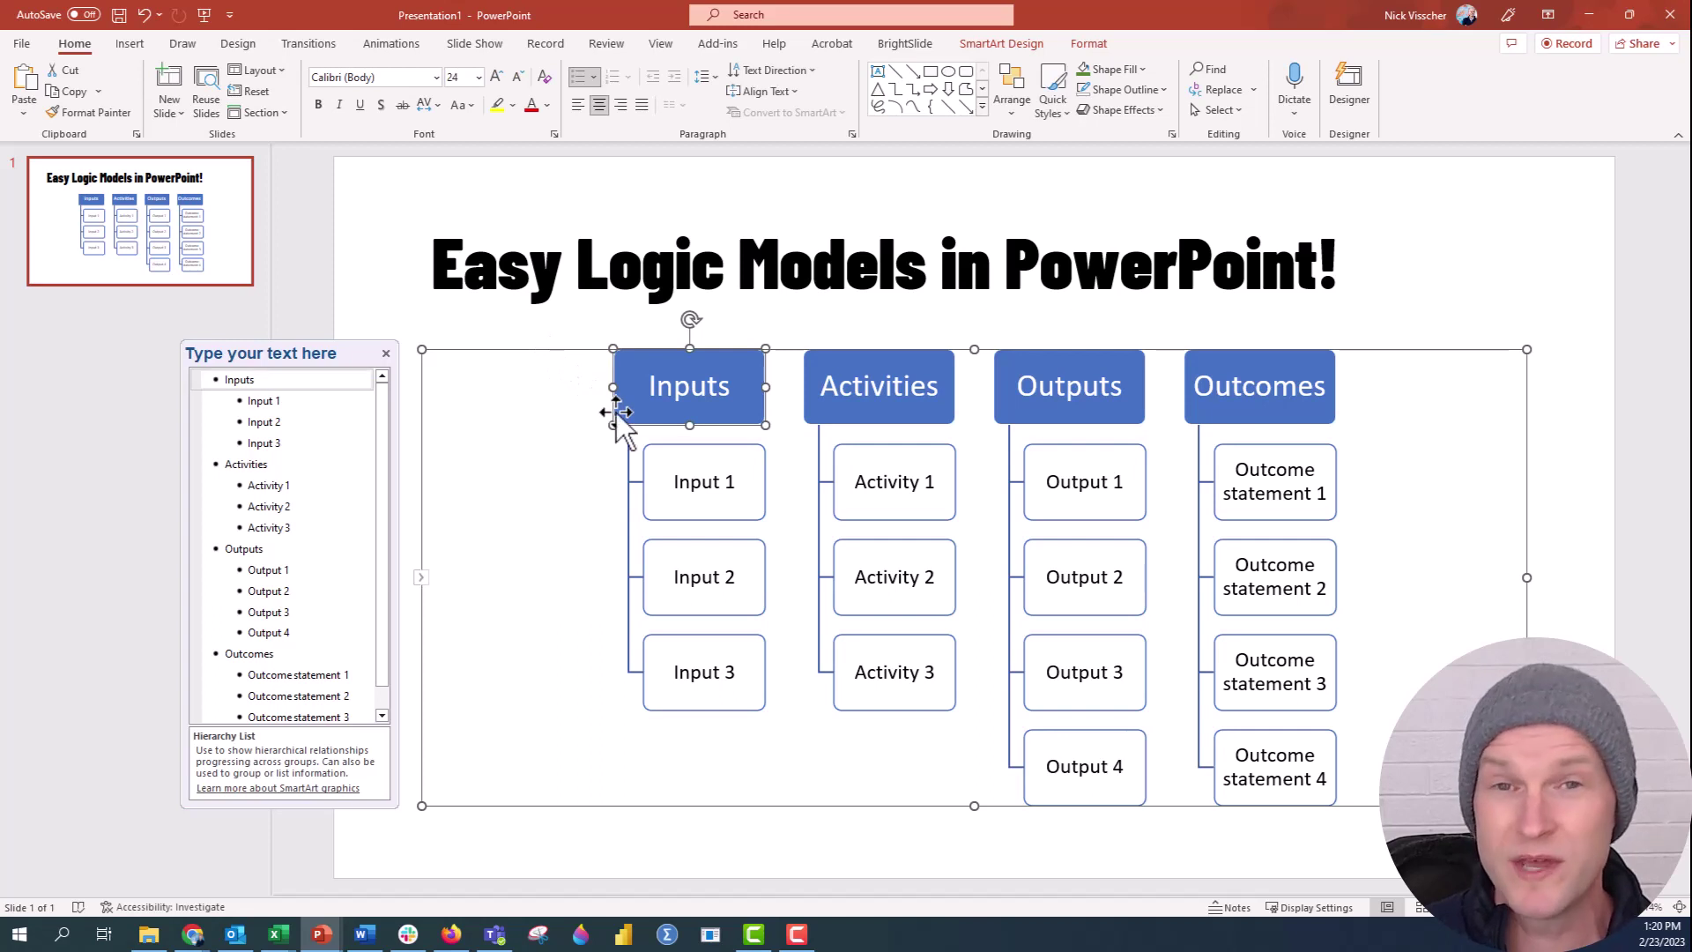
shift+click(819, 407)
shift+click(999, 415)
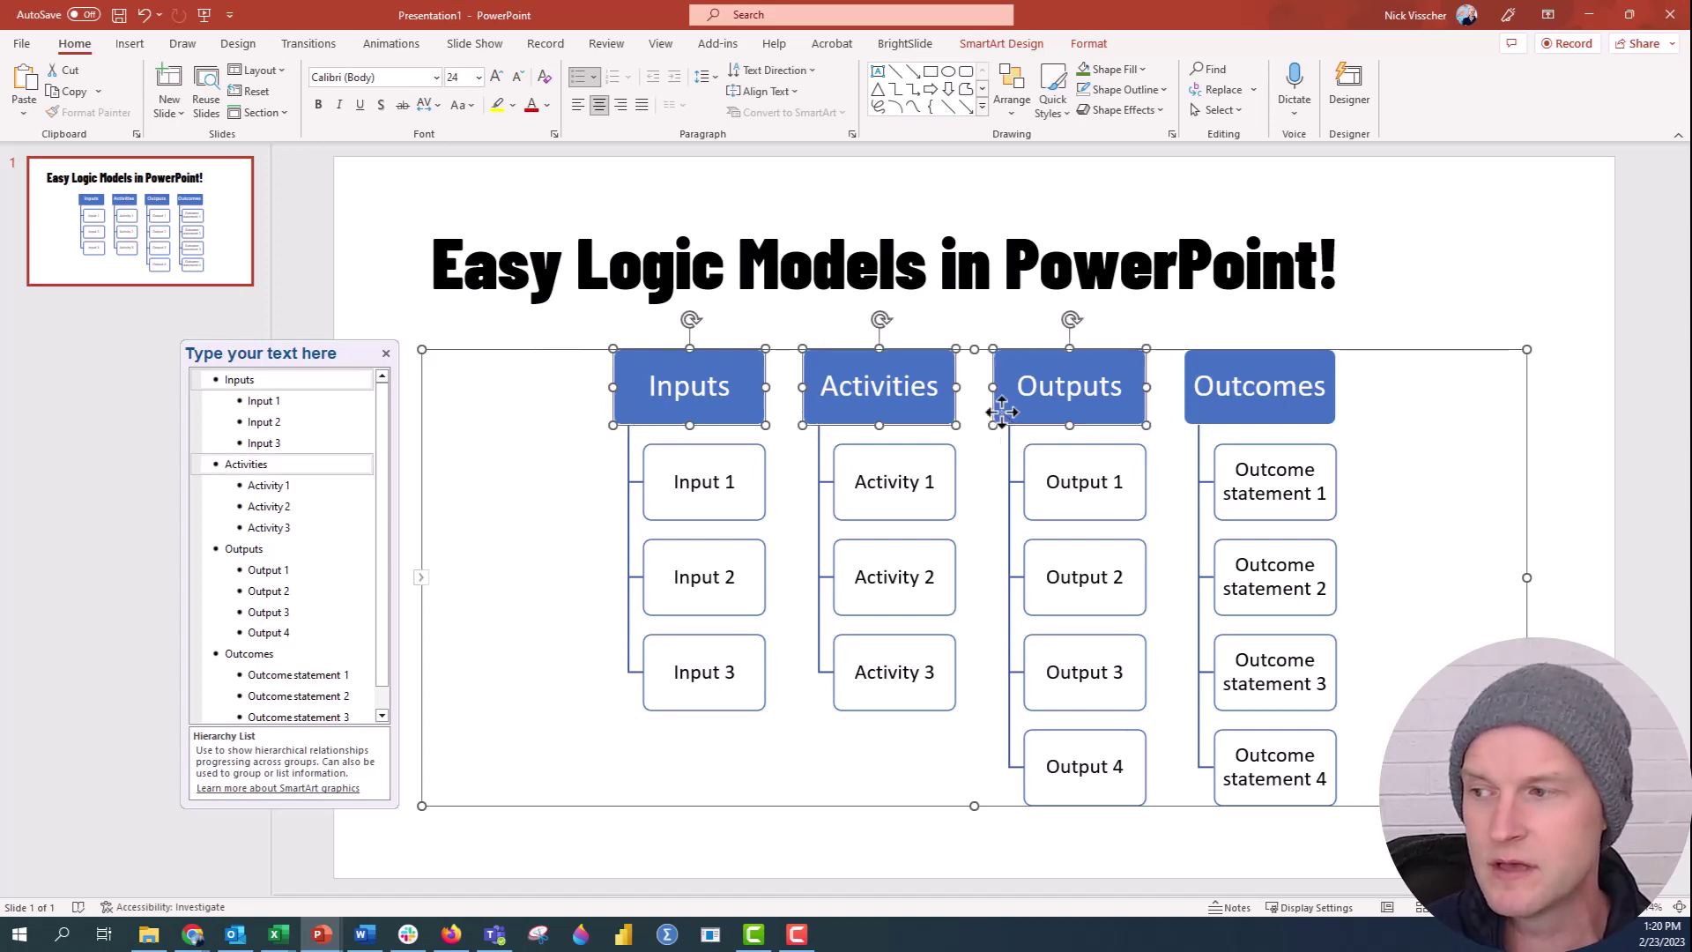
shift+click(1213, 425)
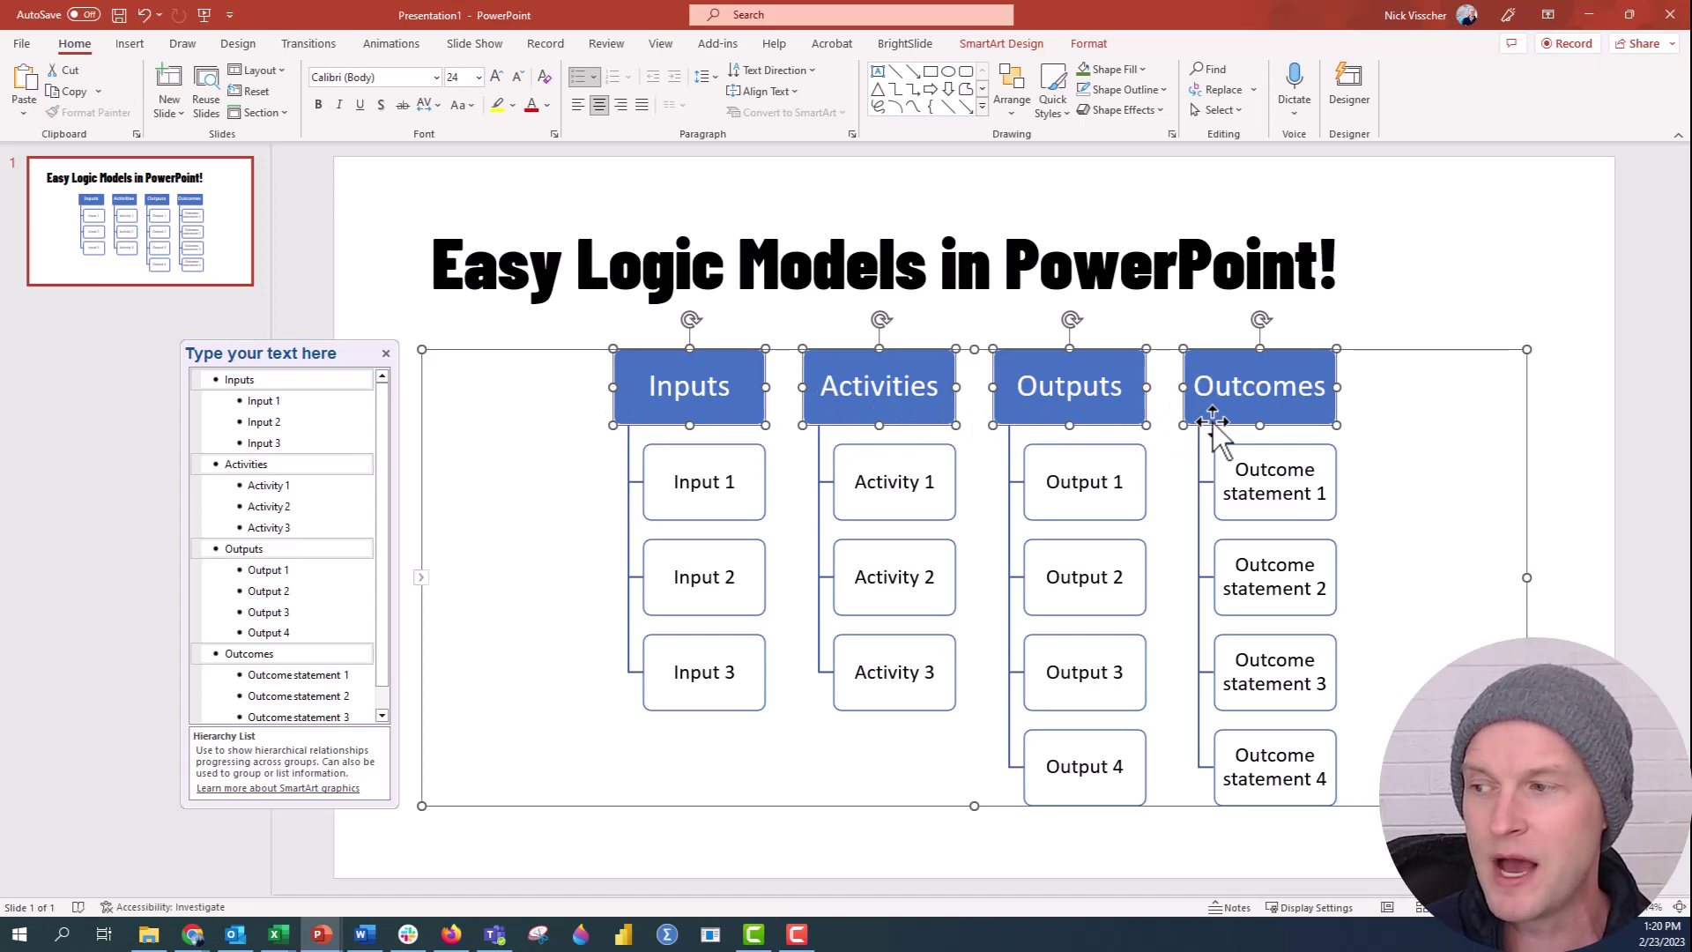
click(1089, 43)
click(140, 78)
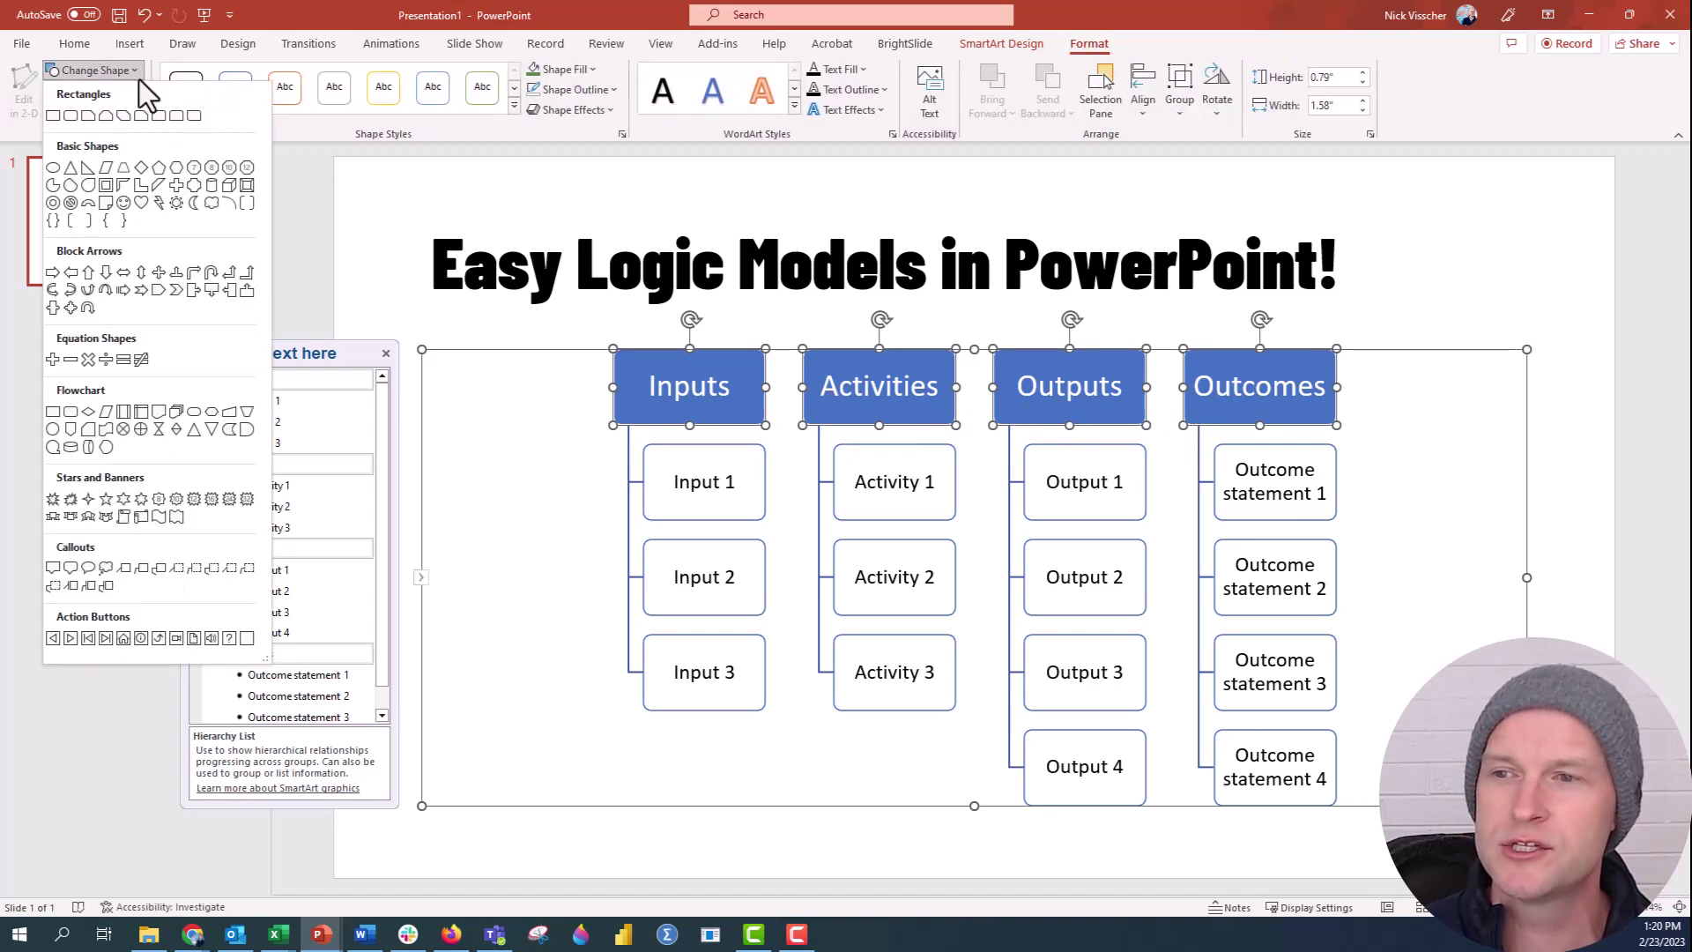
click(54, 116)
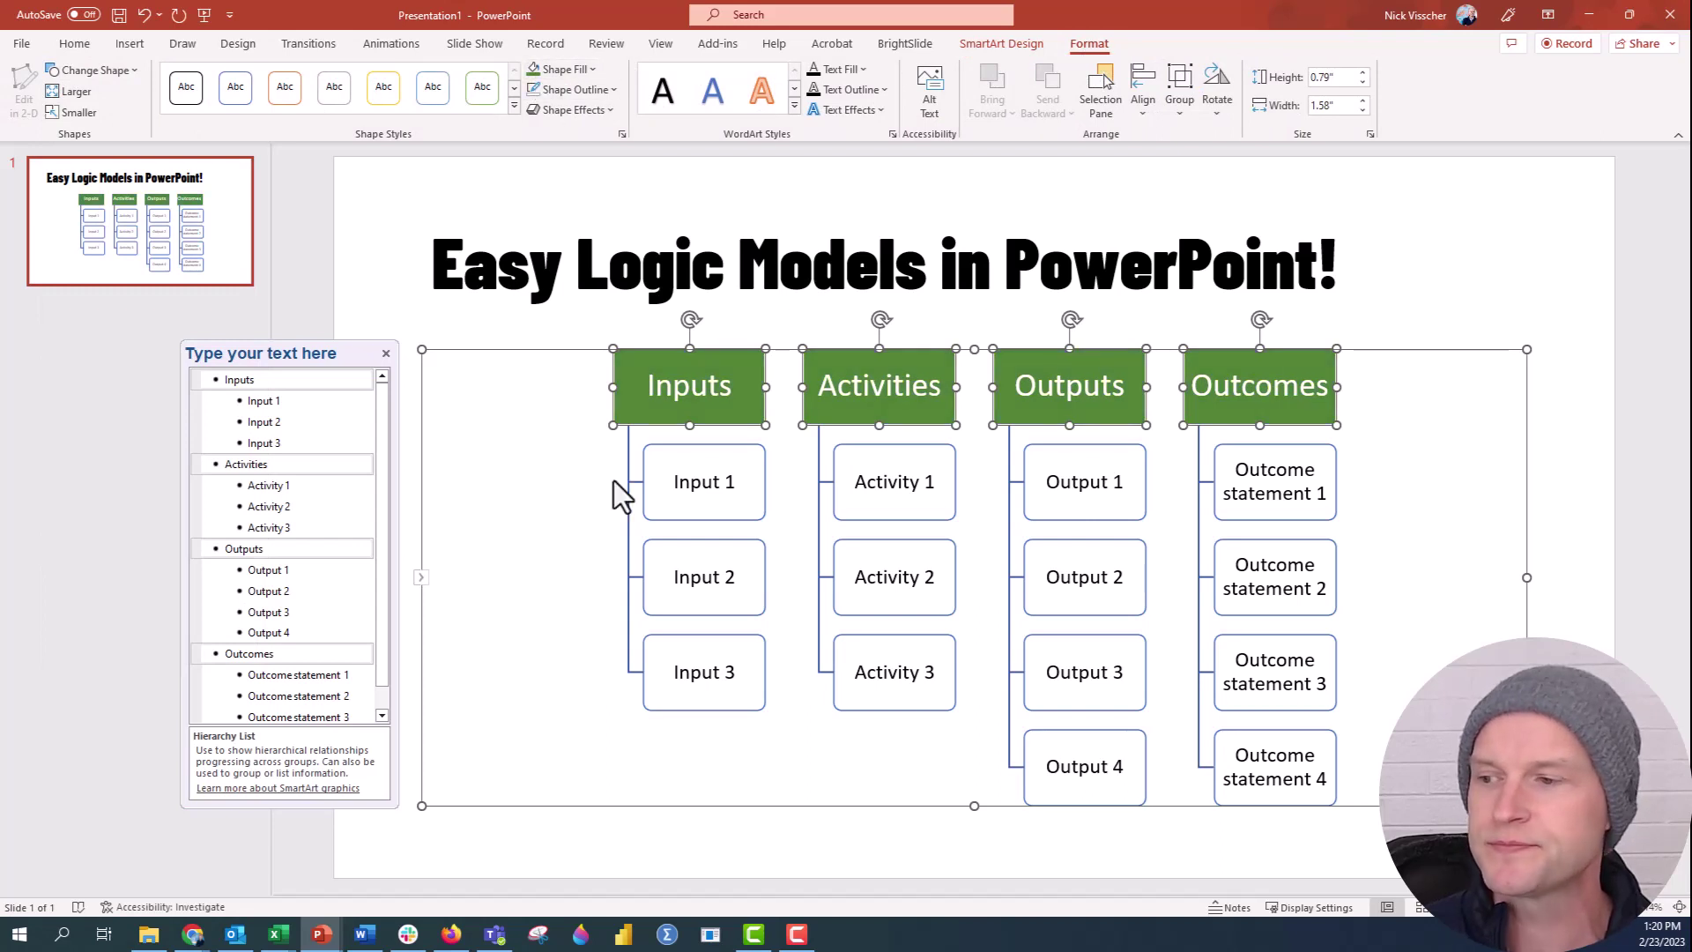
click(663, 518)
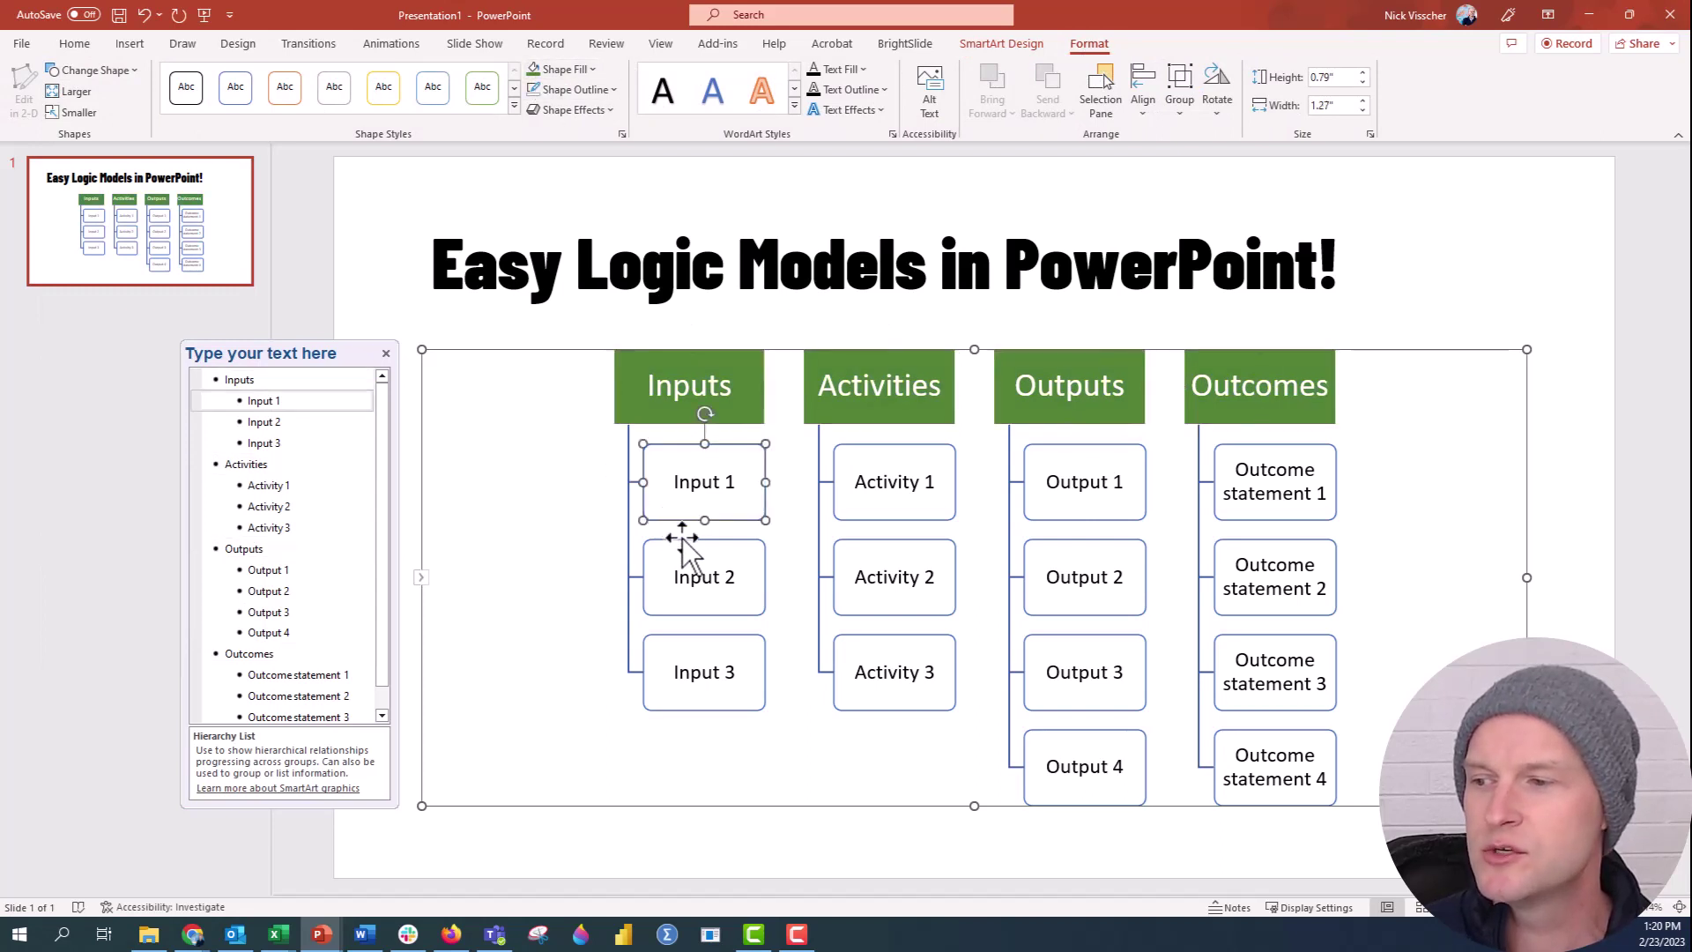
shift+click(690, 551)
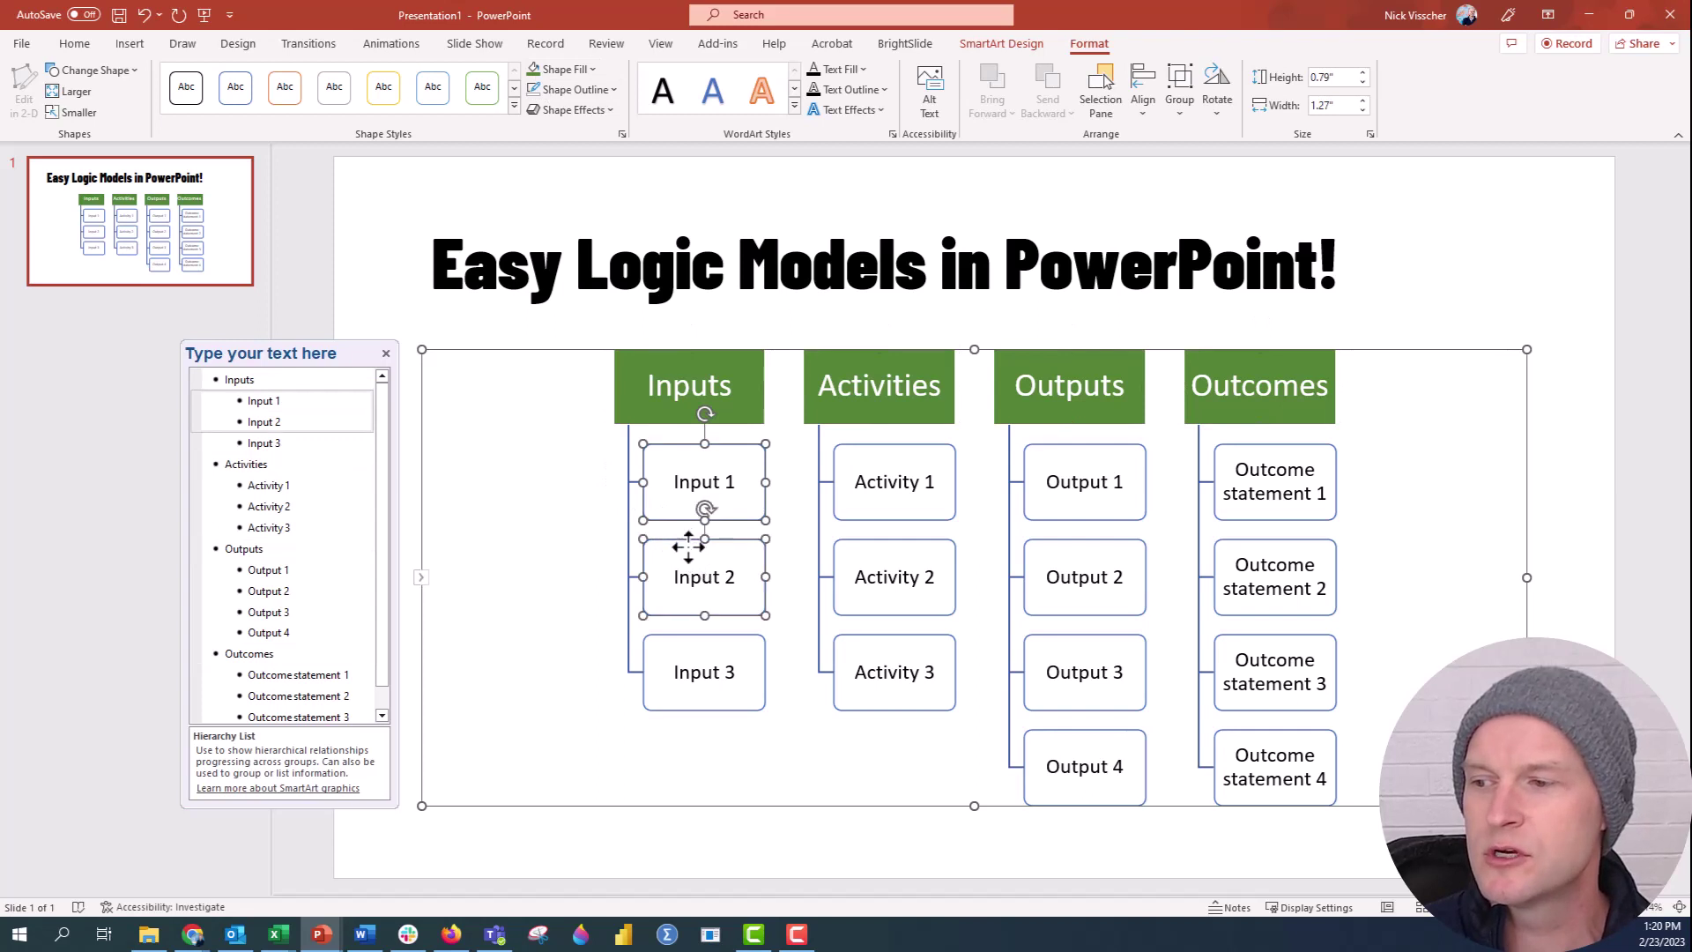
shift+click(673, 643)
shift+click(841, 652)
shift+click(843, 606)
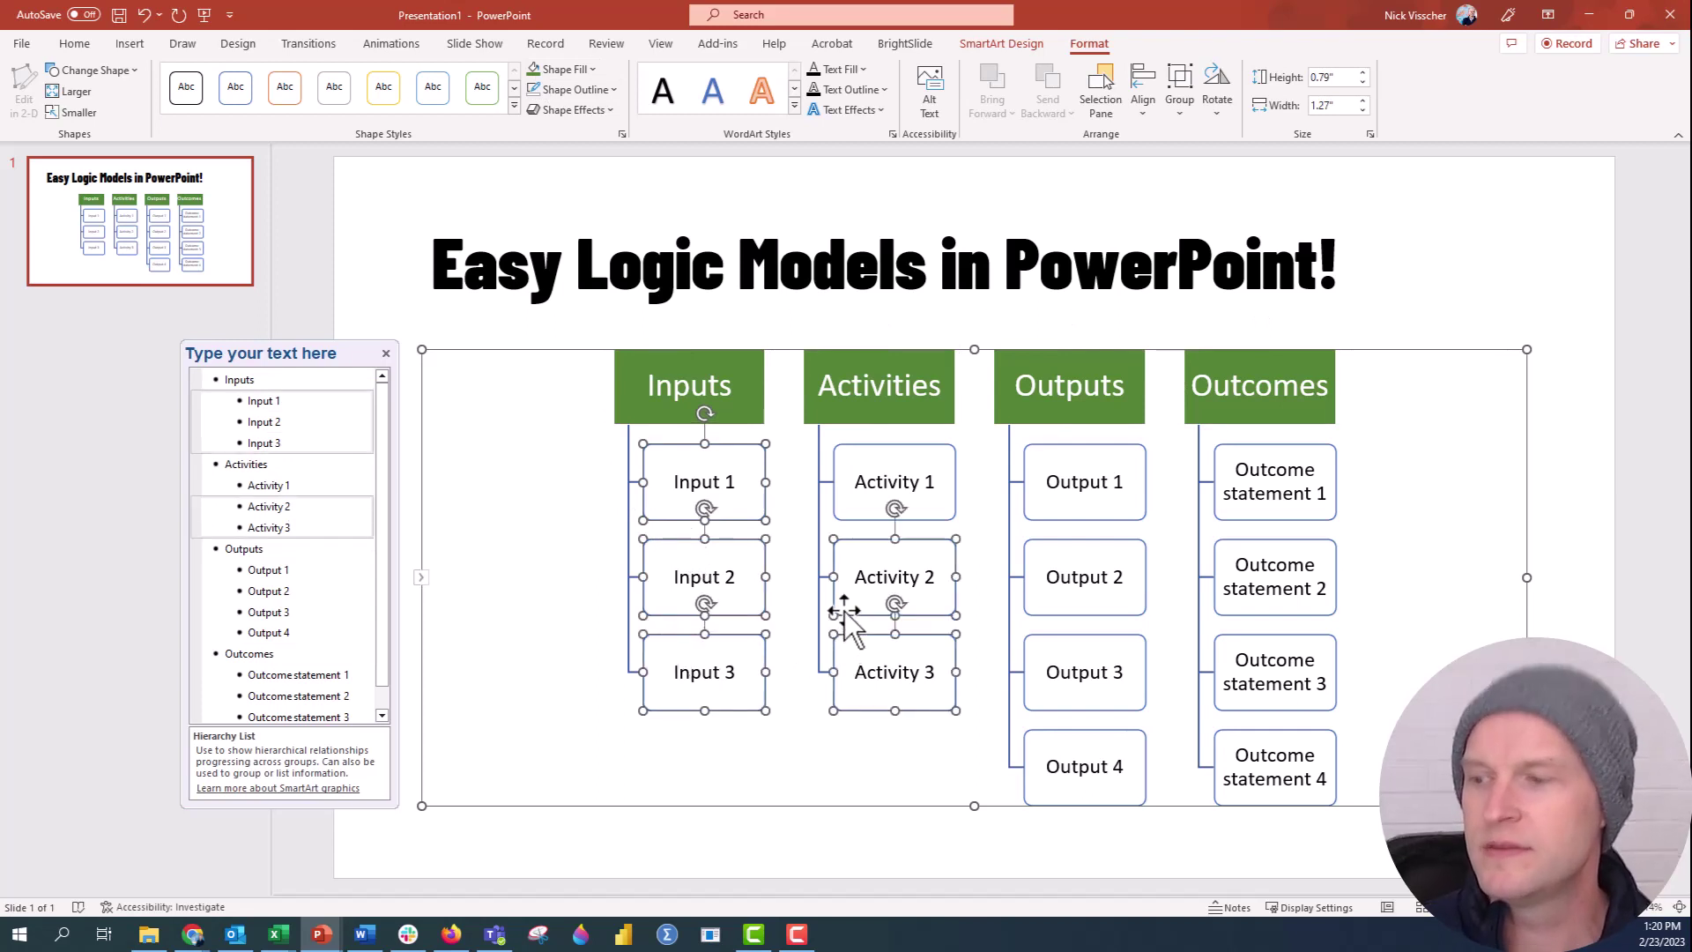
shift+click(846, 520)
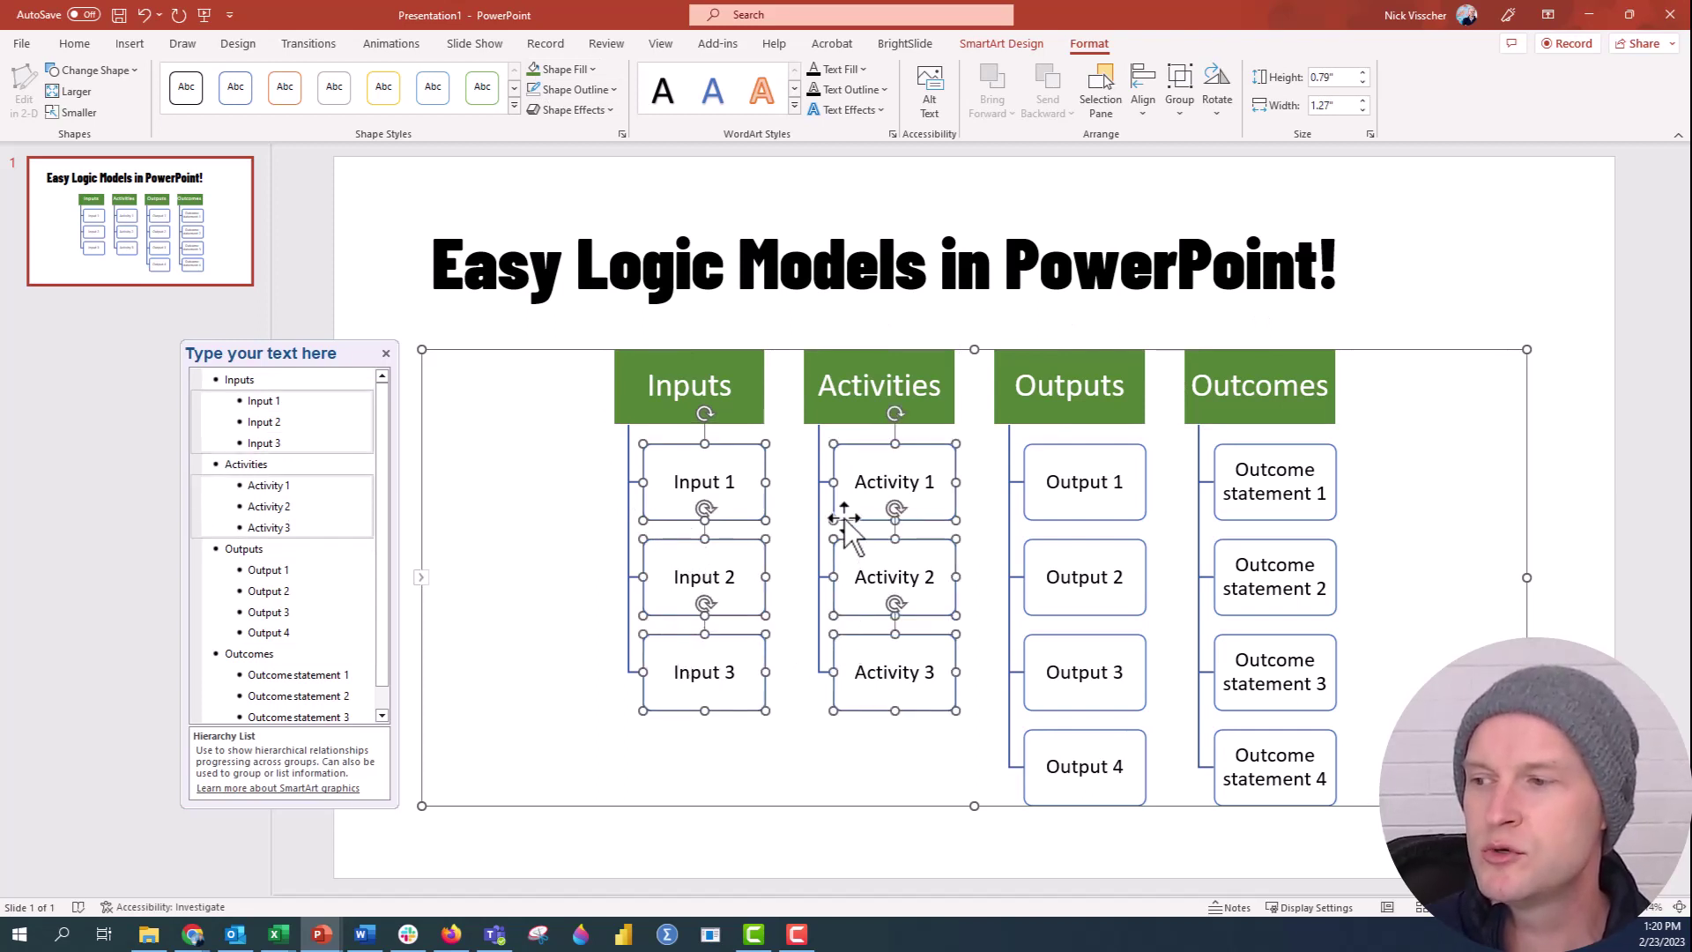
click(136, 70)
key(Escape)
click(97, 70)
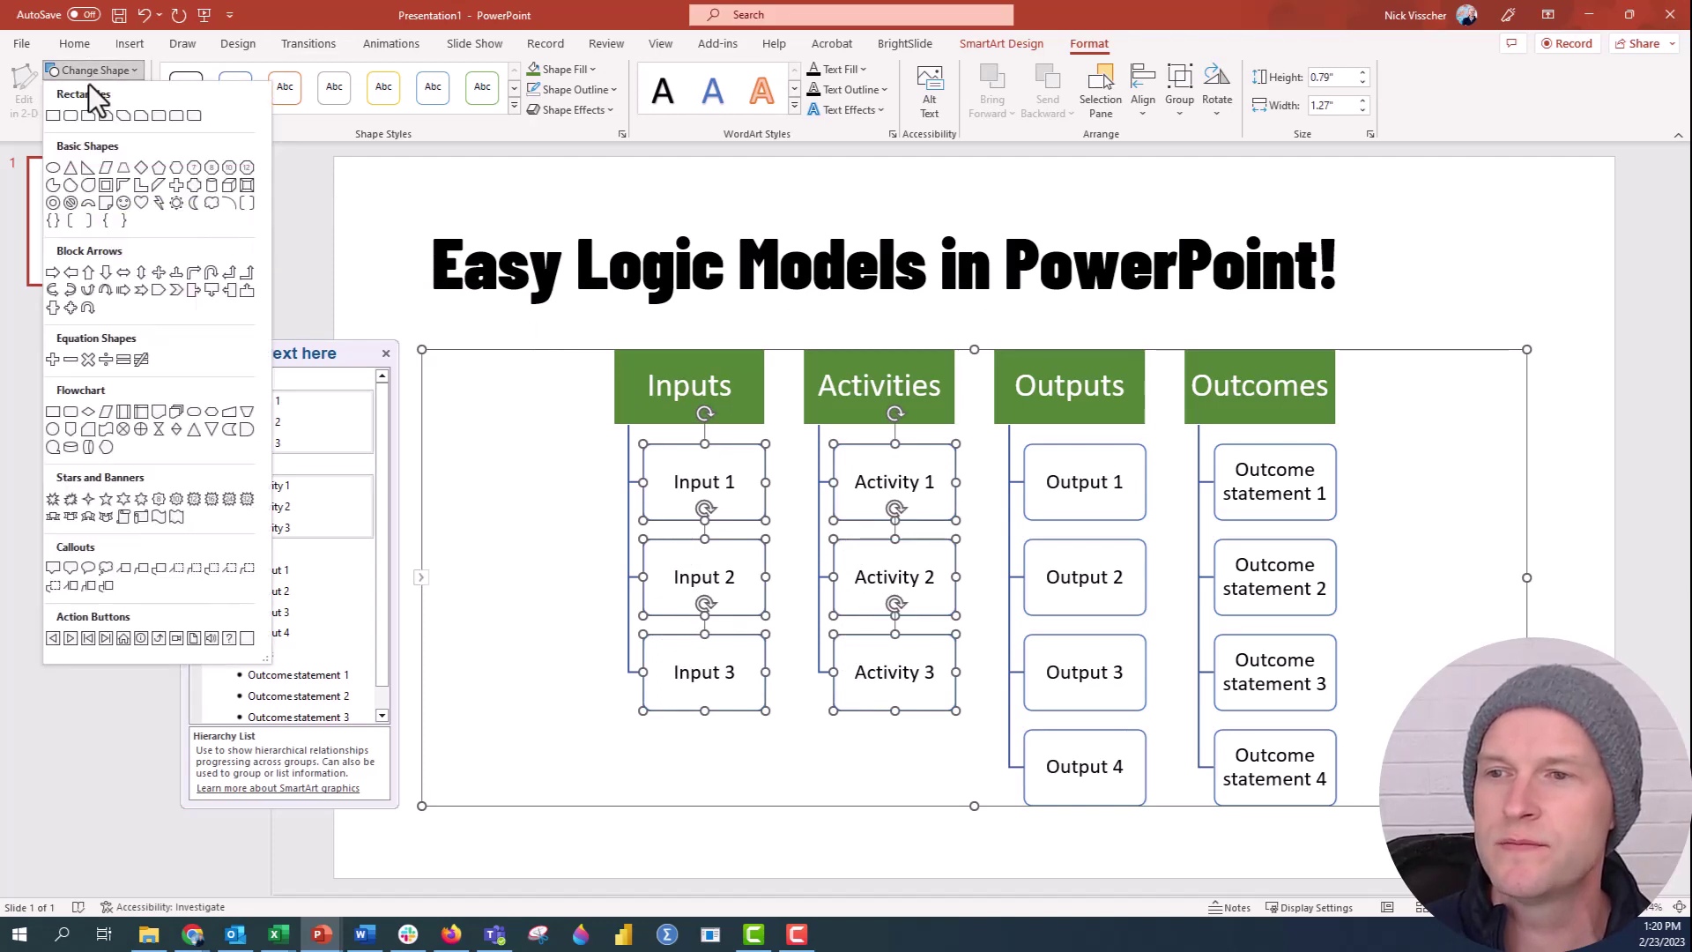
key(Escape)
click(394, 287)
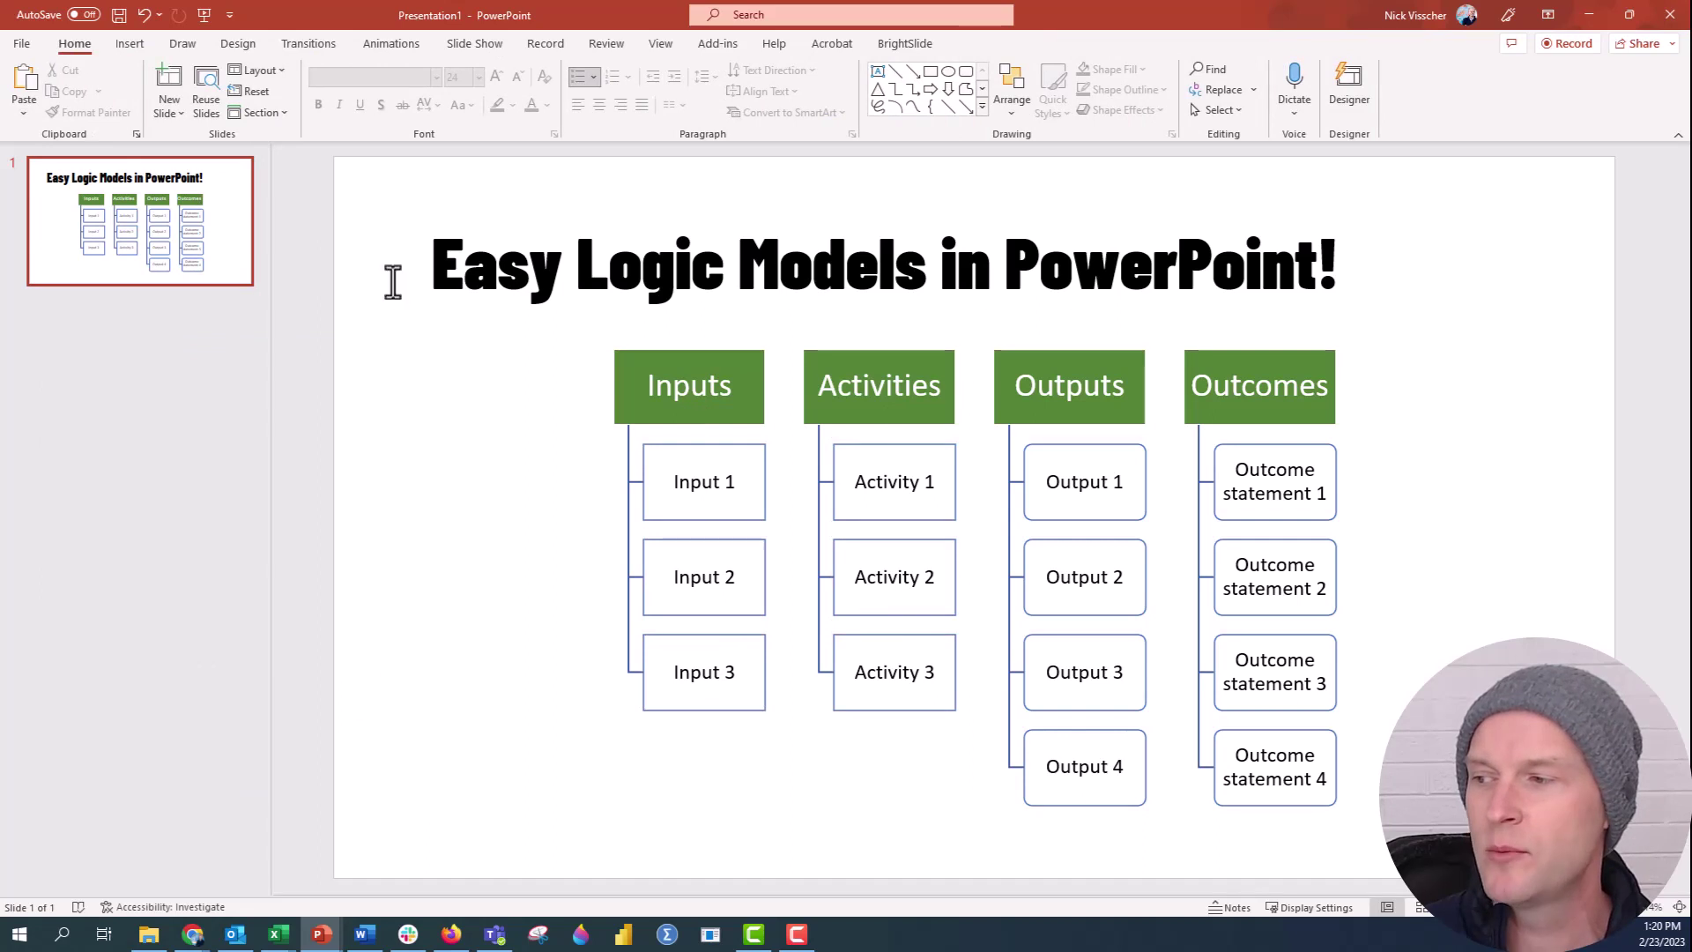
Step: Widen the Outcome statement 1 and Outcome statement 2 boxes so their text wraps less
click(1262, 510)
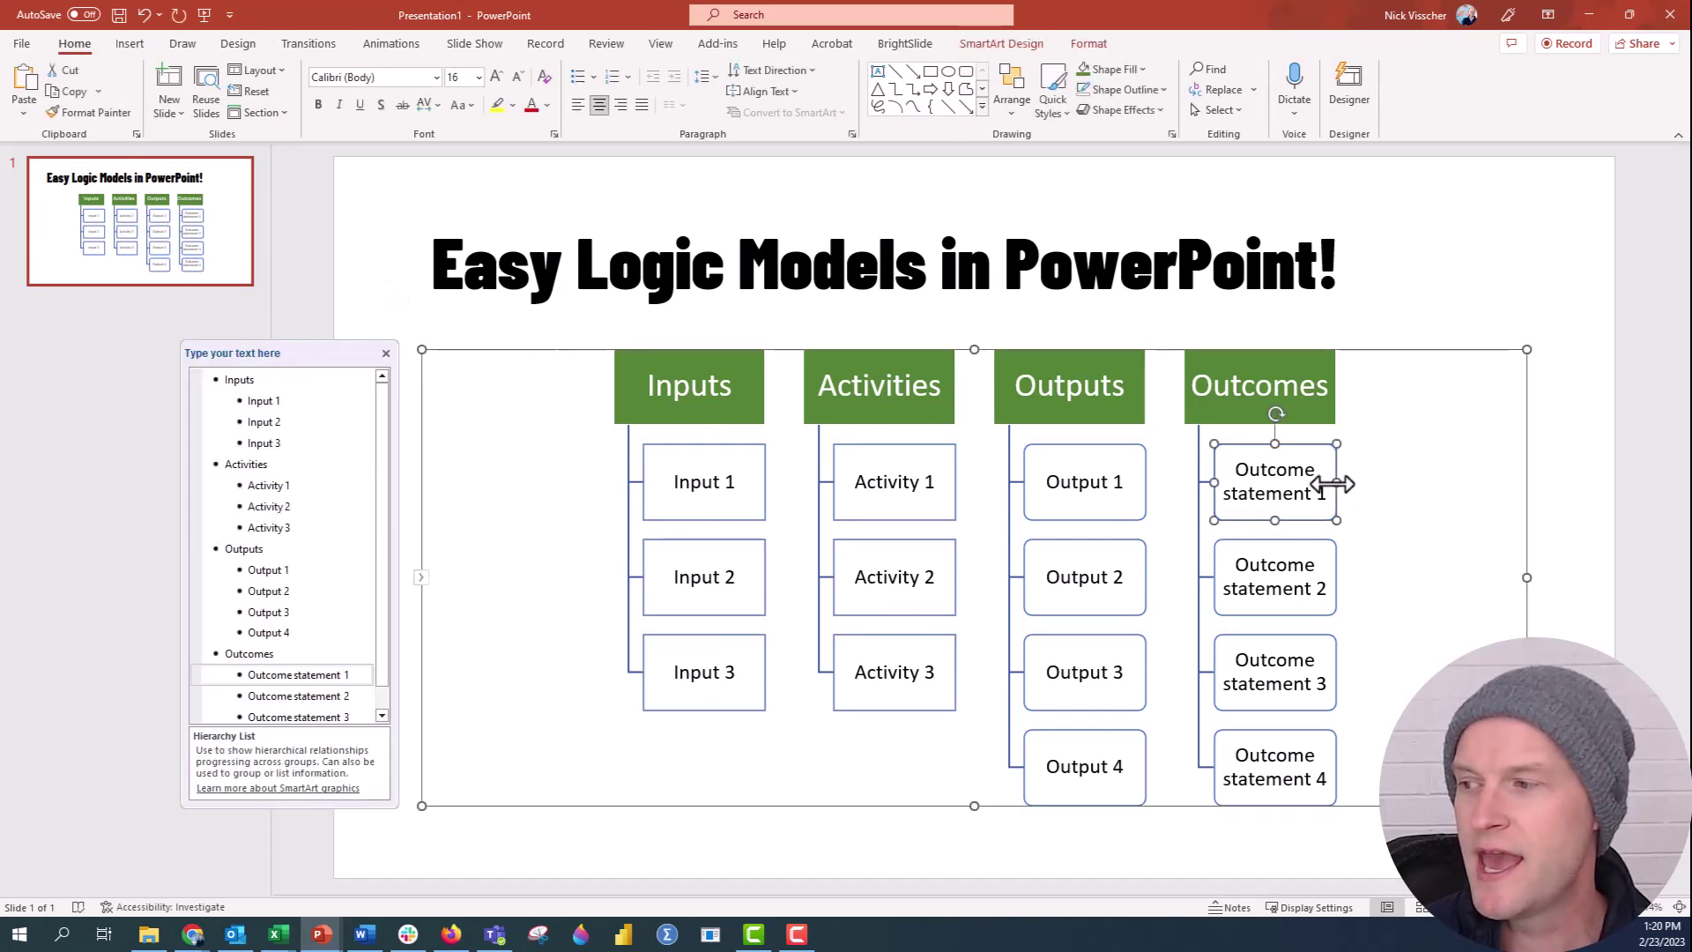
drag(1332, 484, 1423, 478)
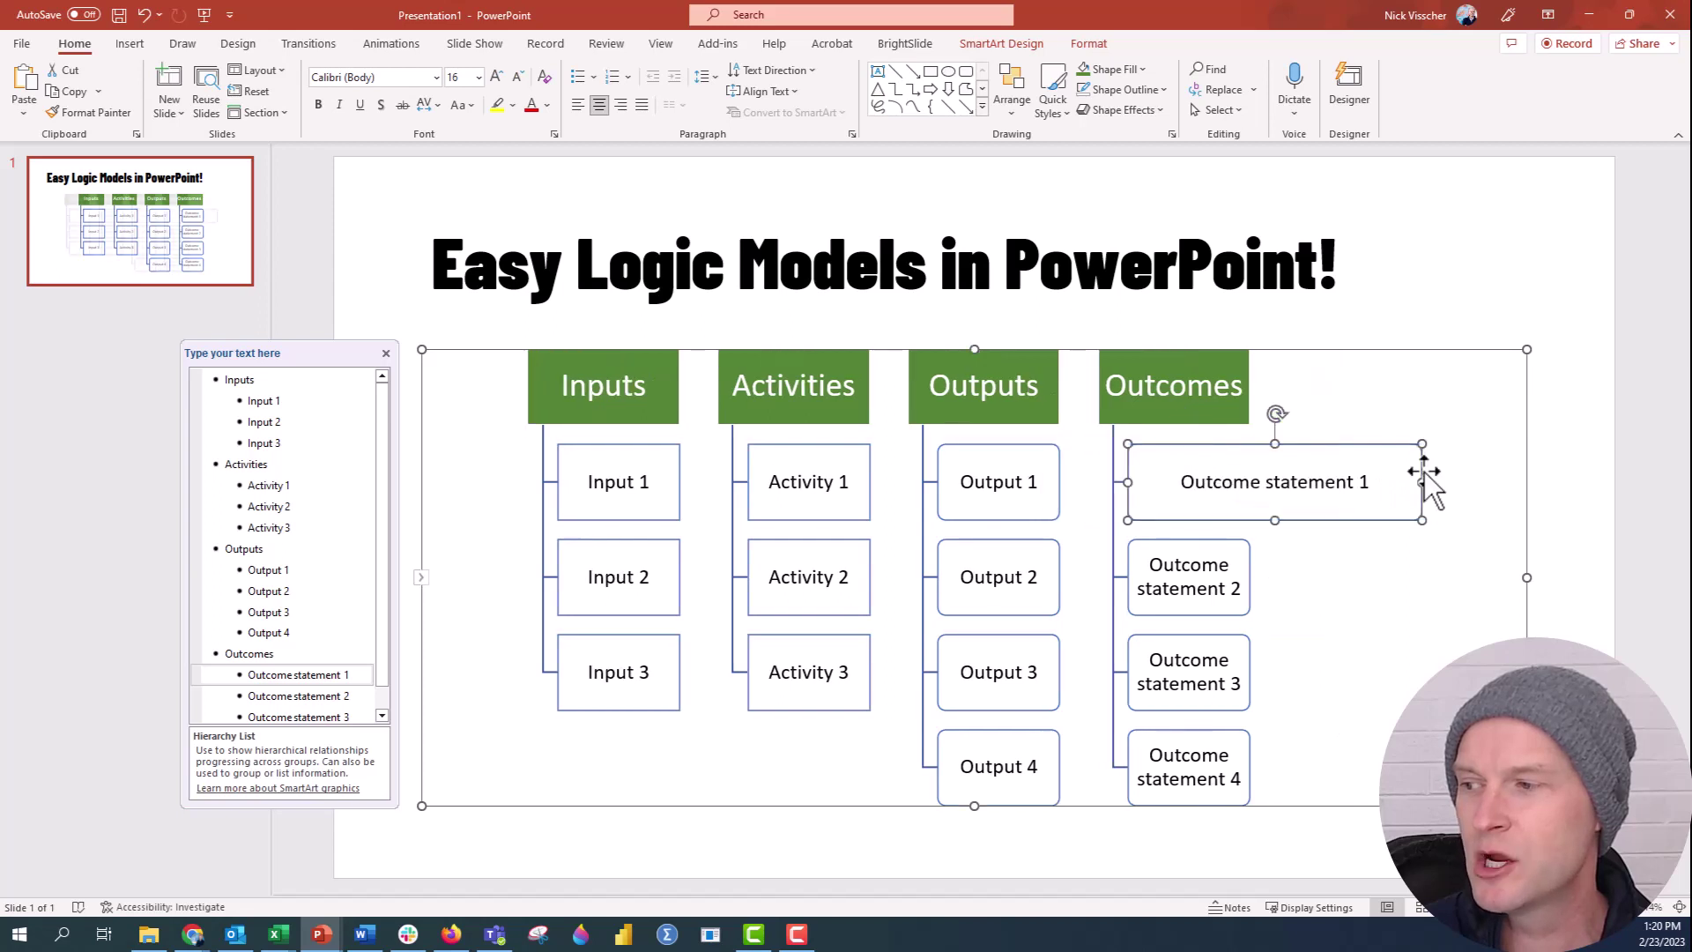
click(1249, 566)
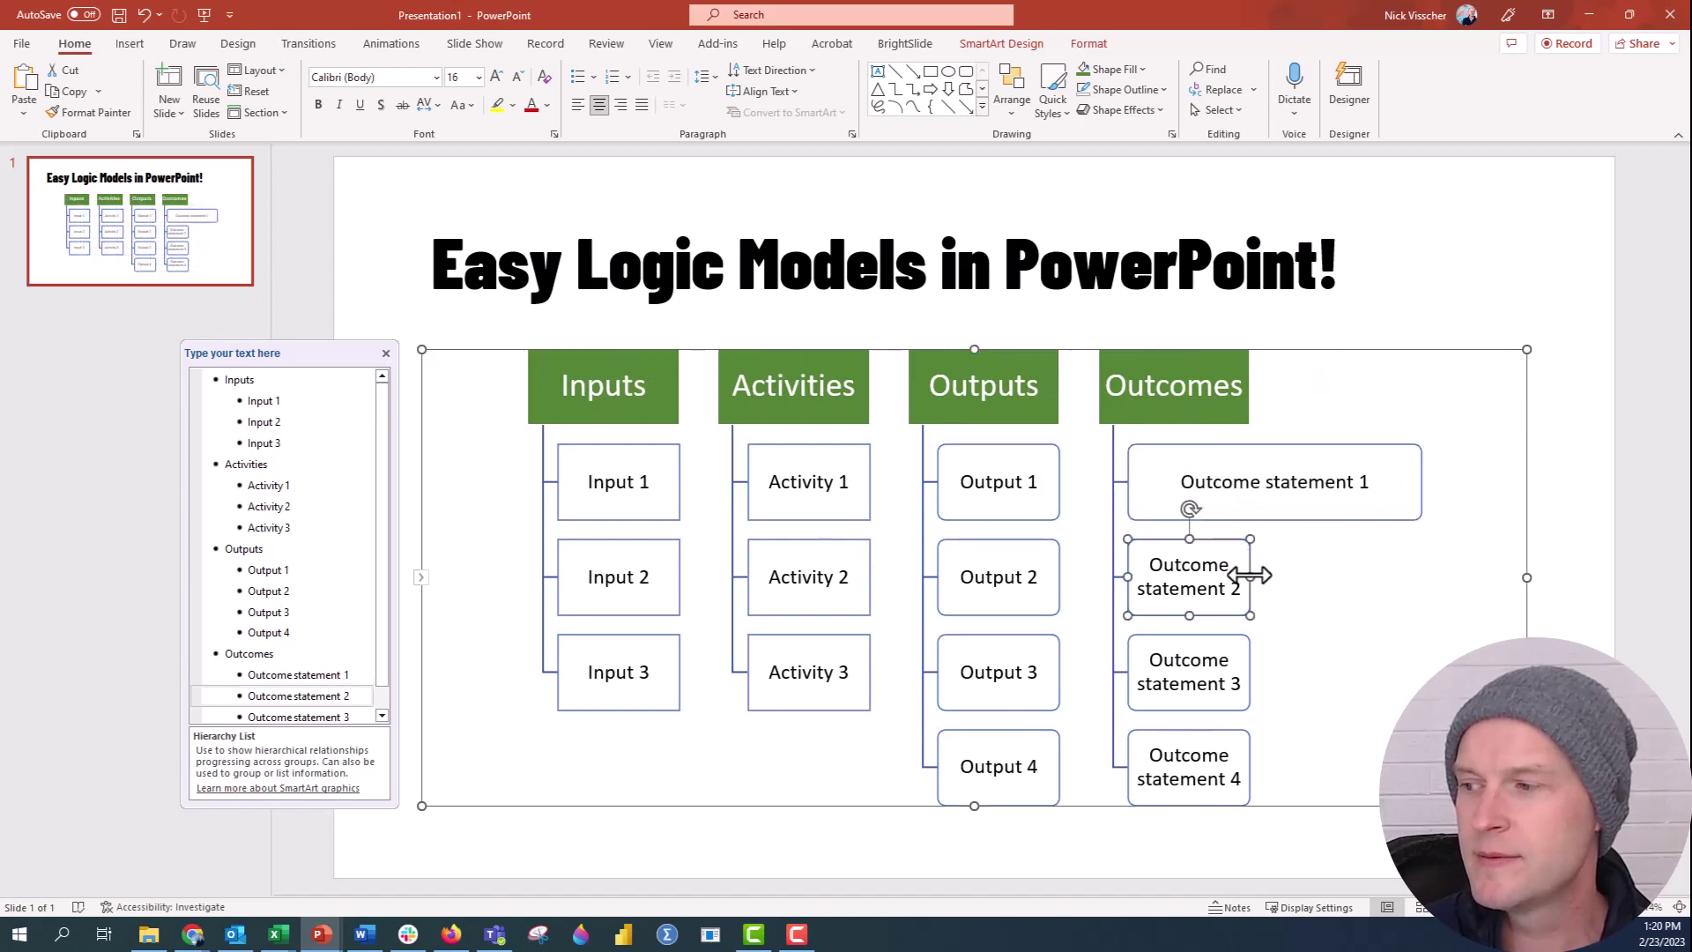
drag(1249, 578, 1366, 568)
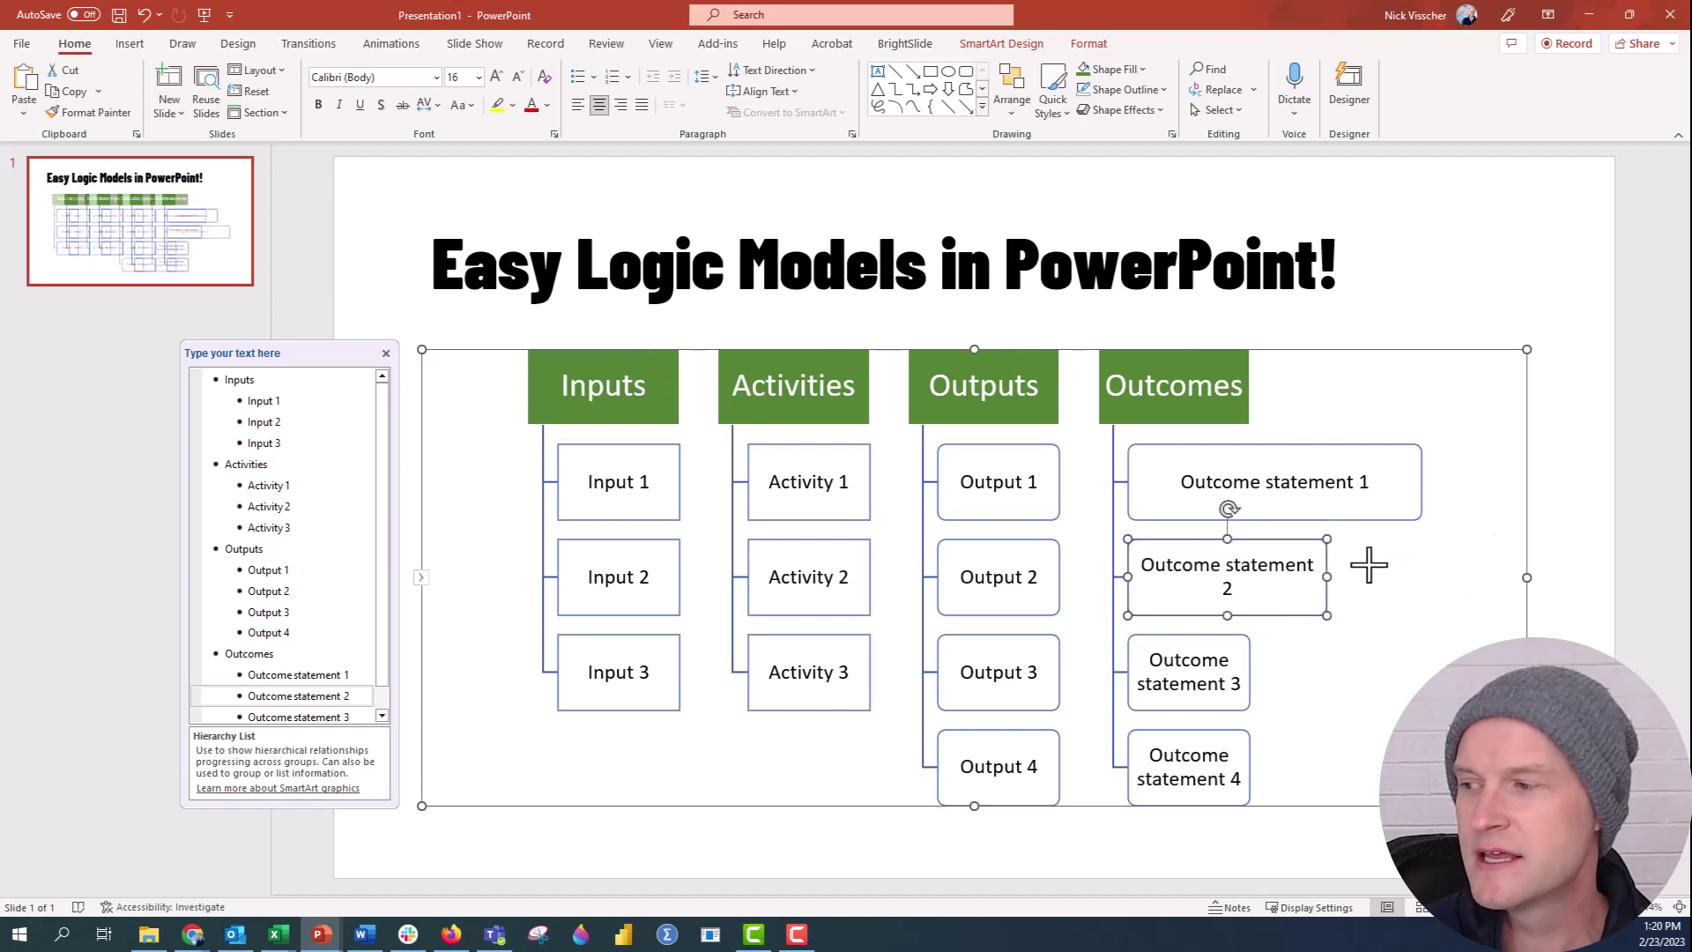
Step: Select all four Outcome statement boxes together
click(1355, 506)
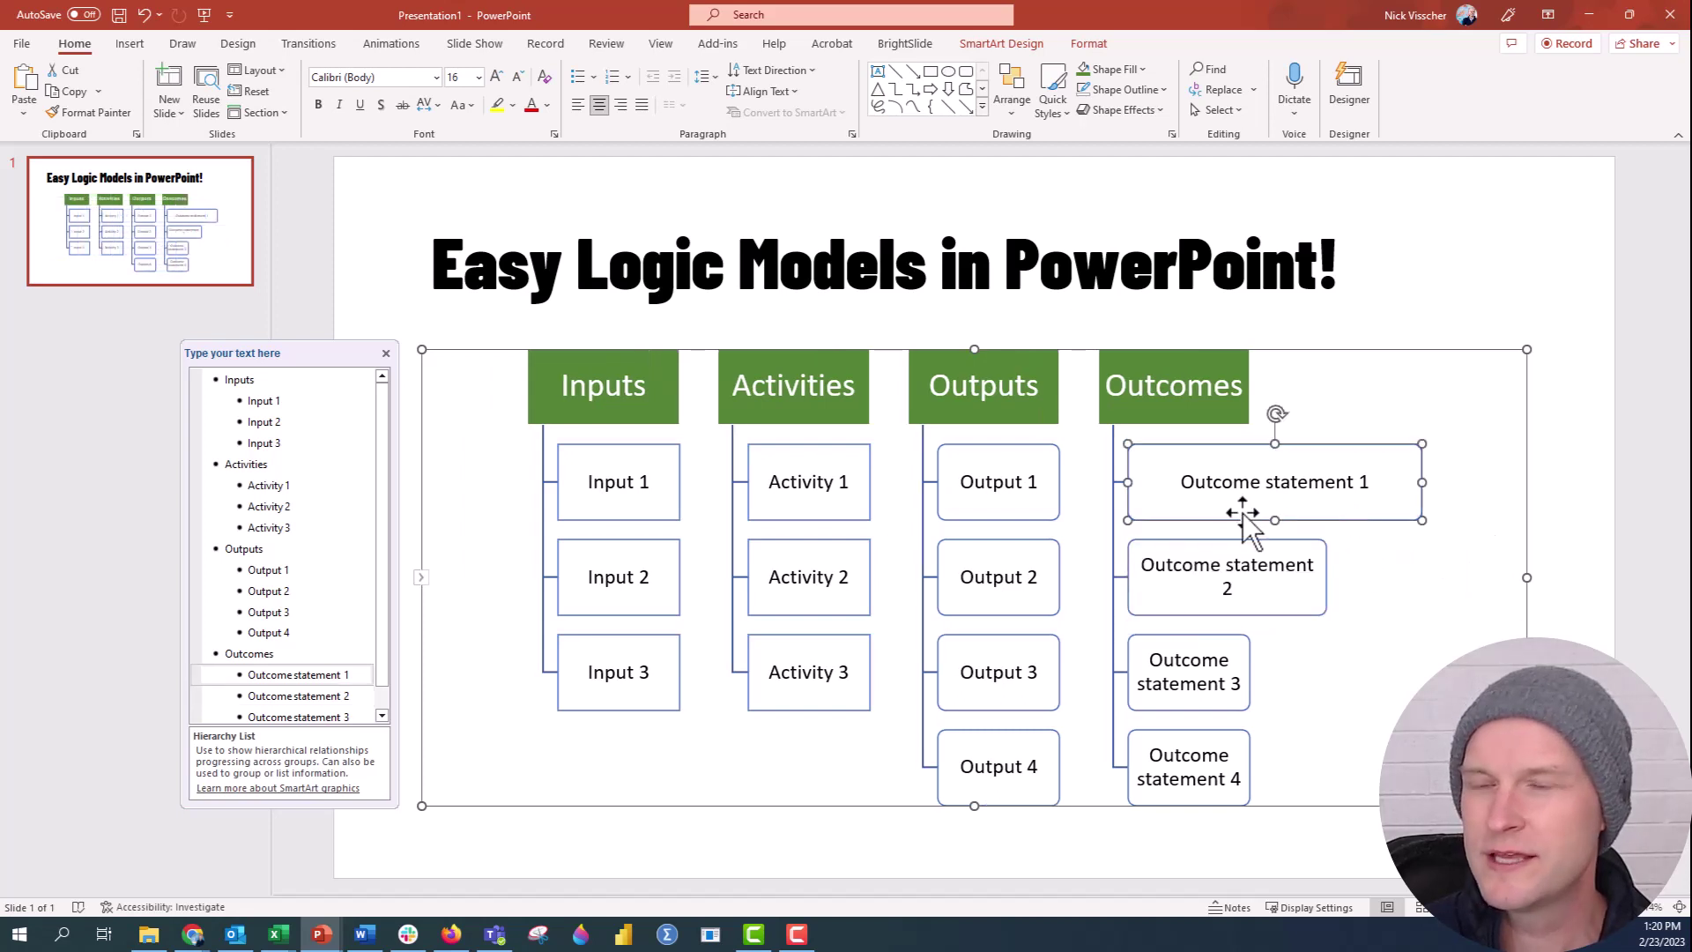
click(1170, 551)
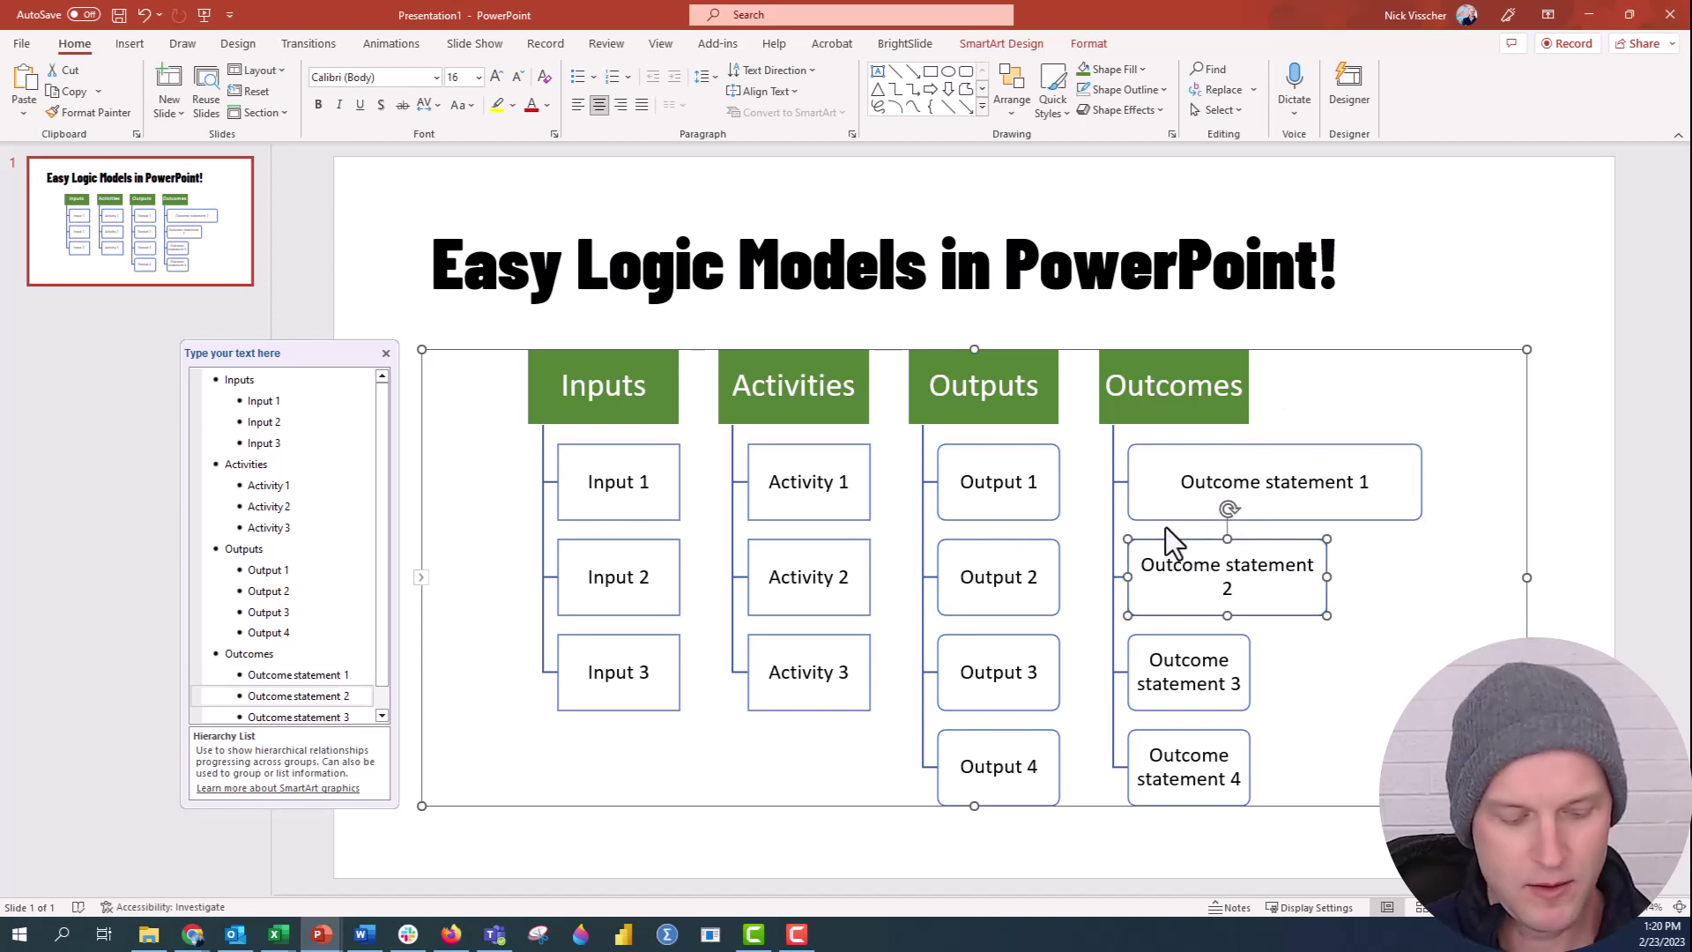
shift+click(1163, 520)
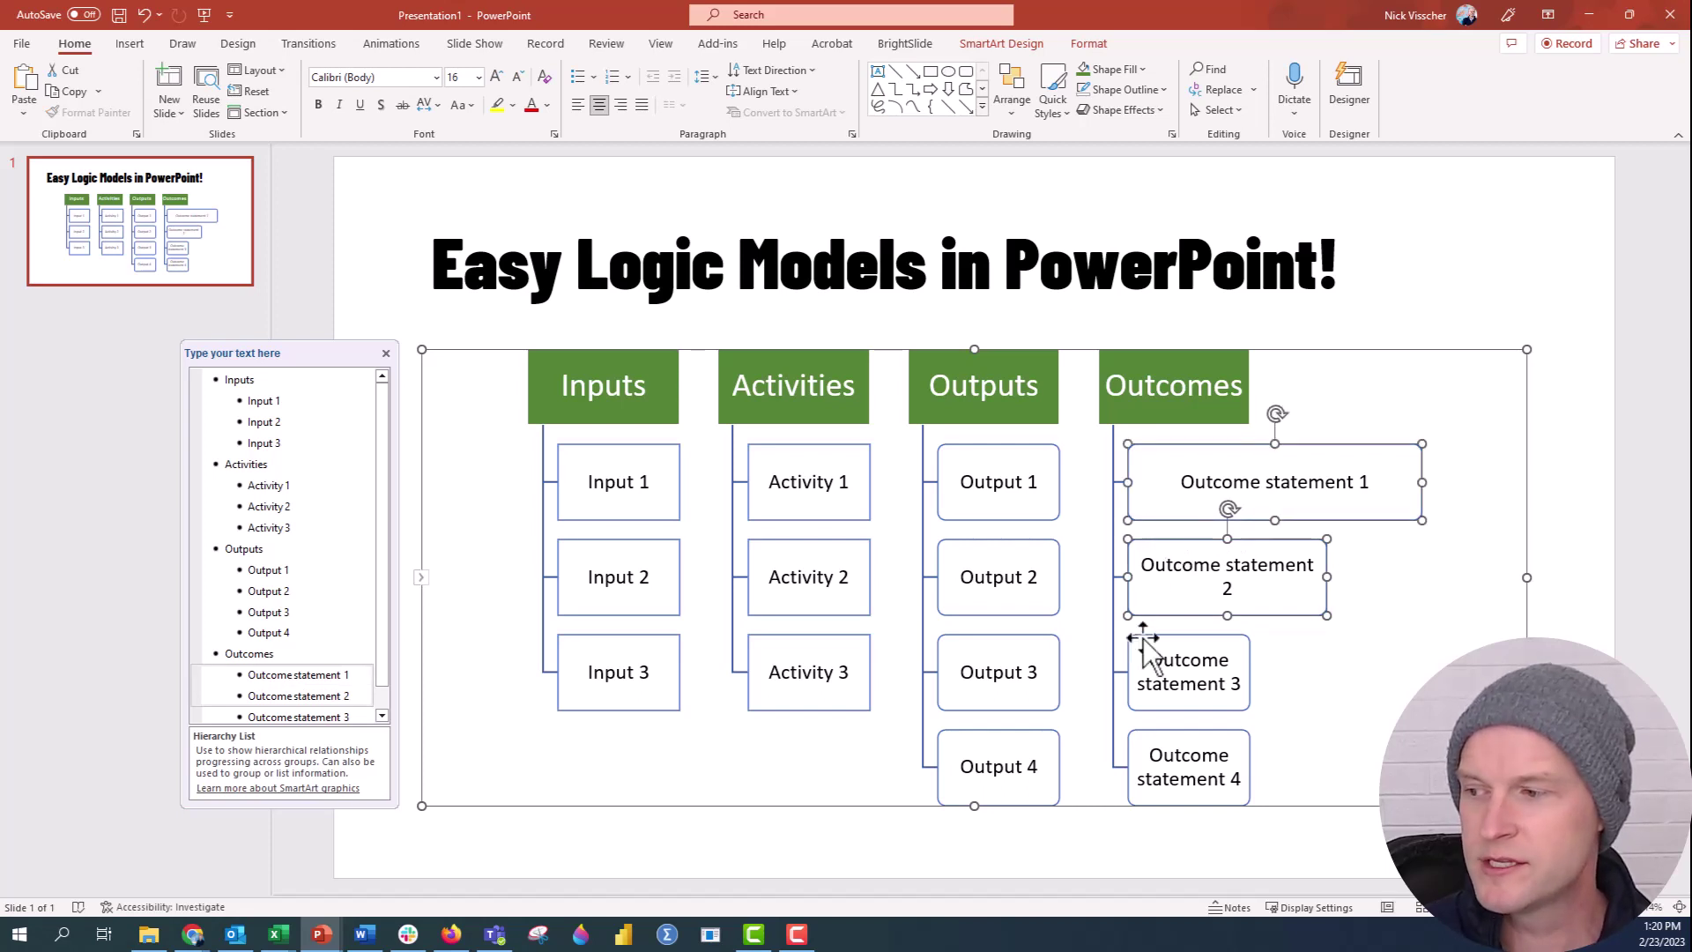
shift+click(1138, 639)
shift+click(1136, 741)
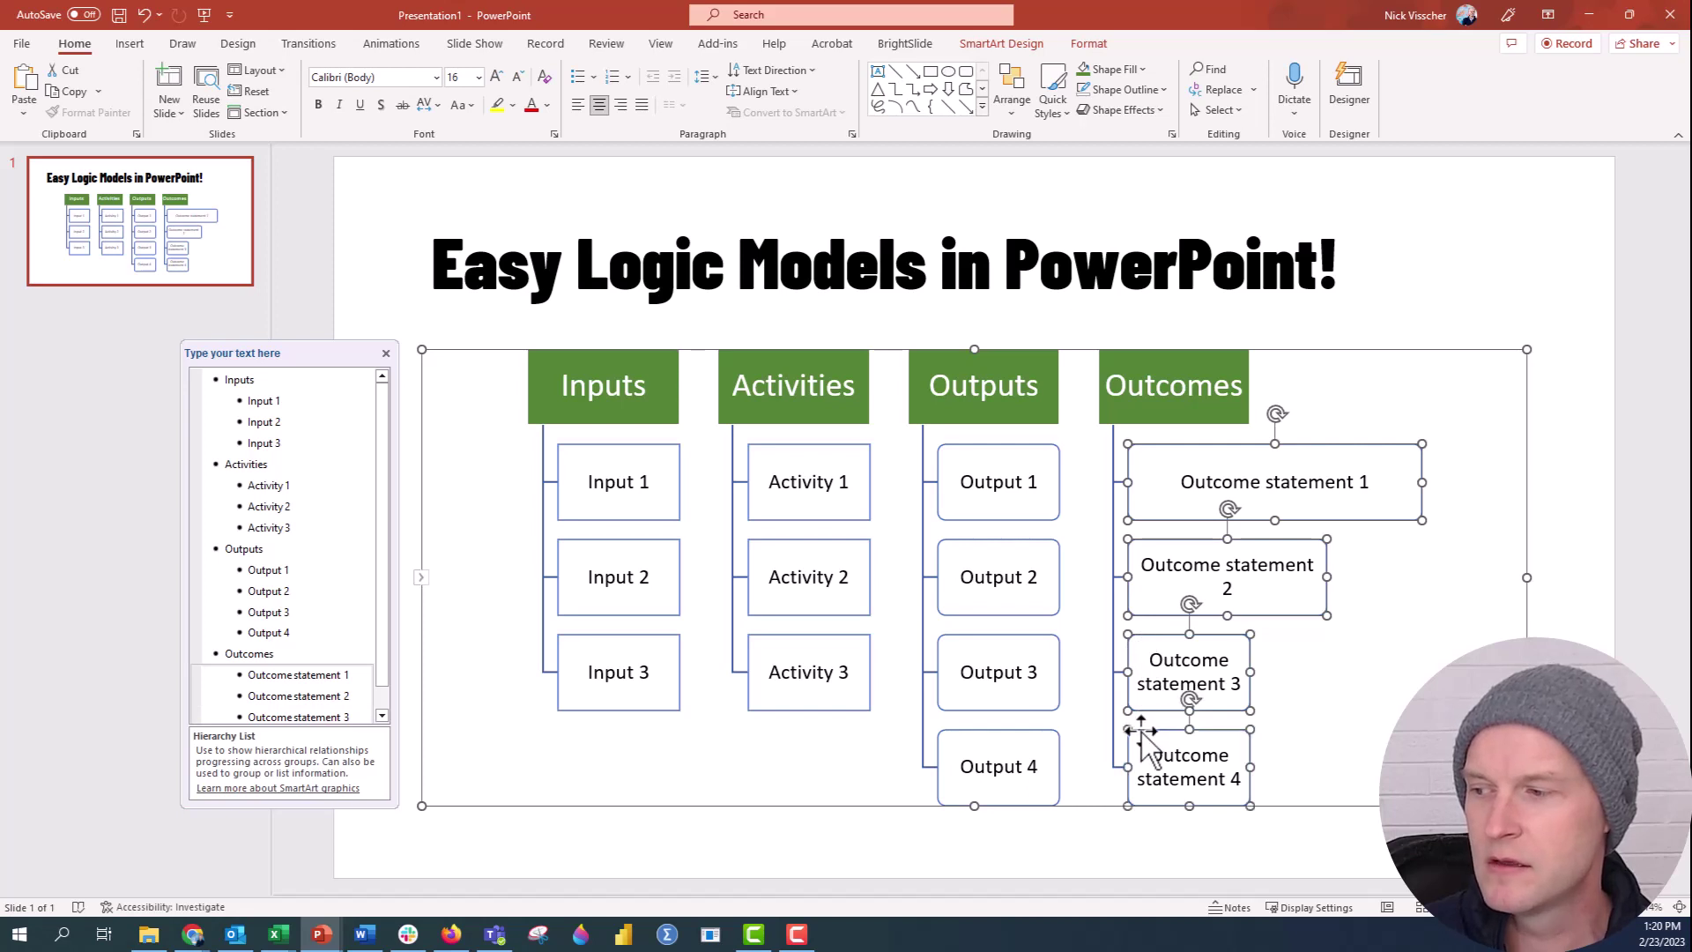
Step: Set the selected Outcome statement boxes to a height of 0.81" on the Format tab
click(1090, 43)
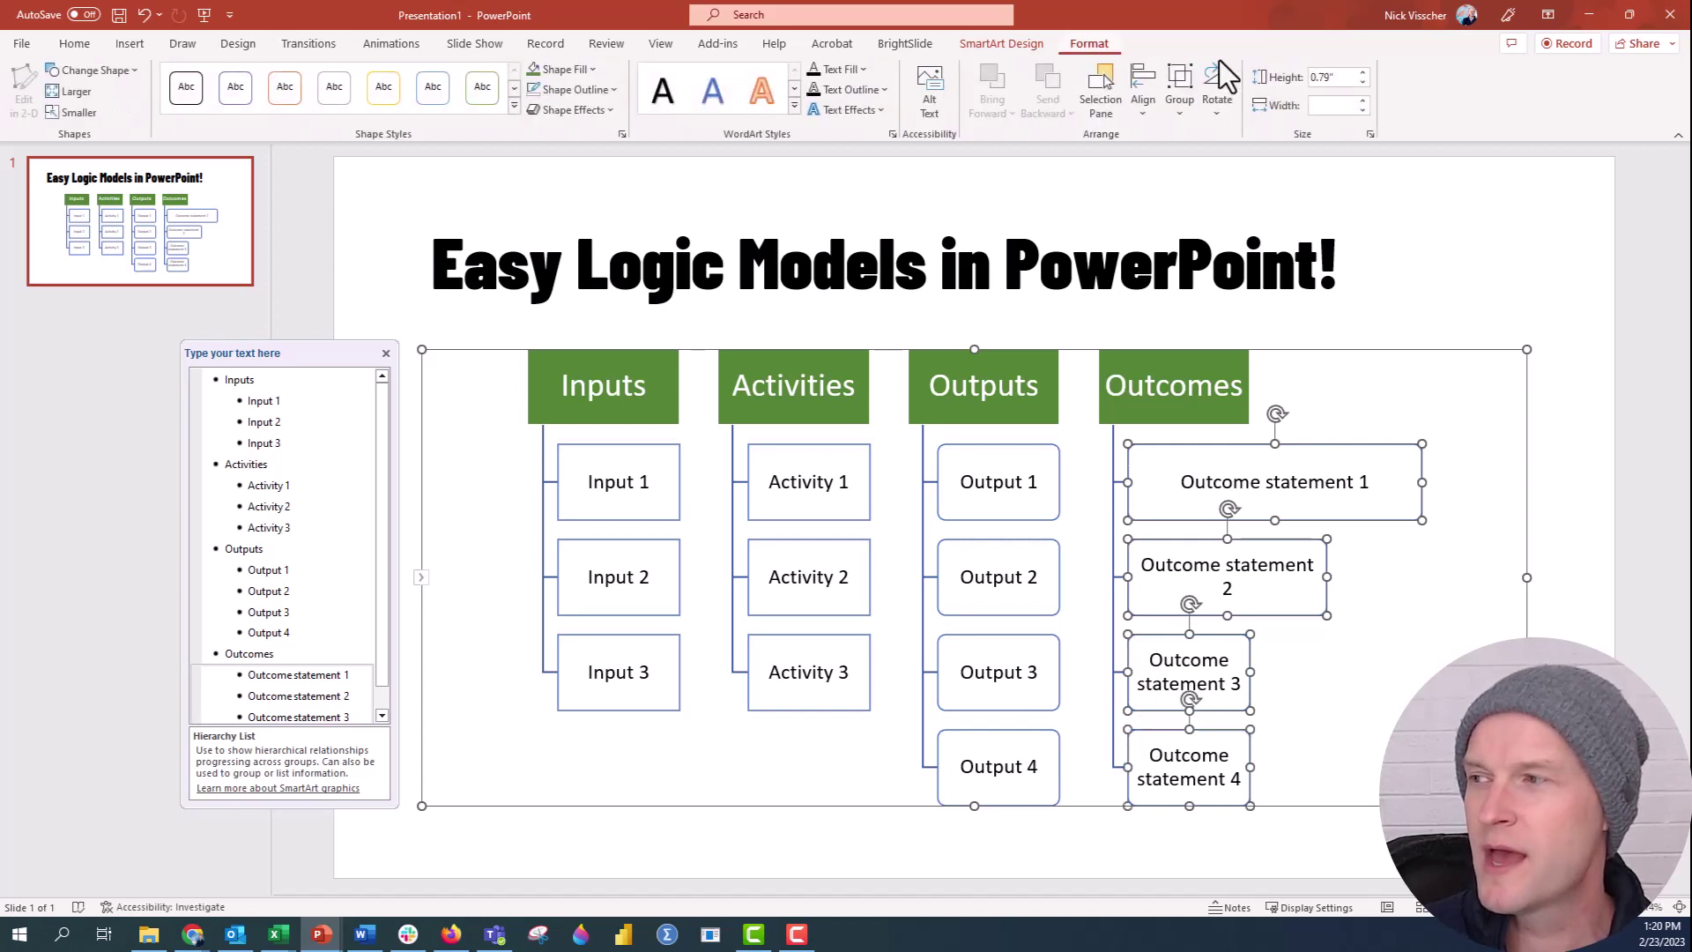
click(1361, 72)
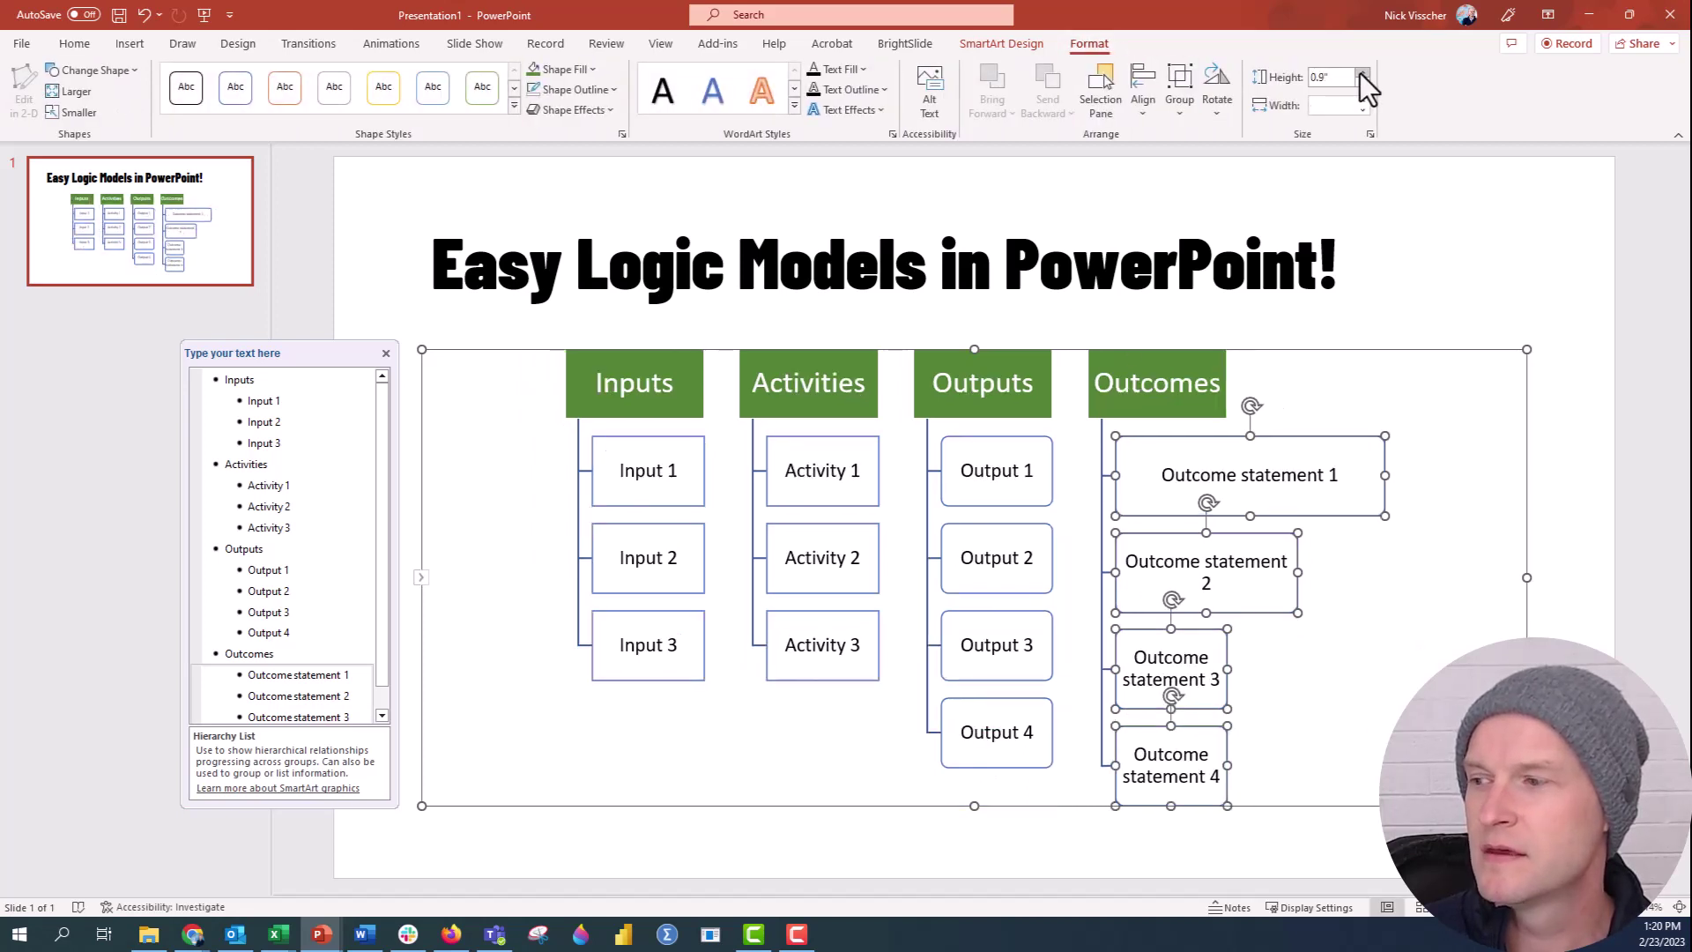
click(1362, 84)
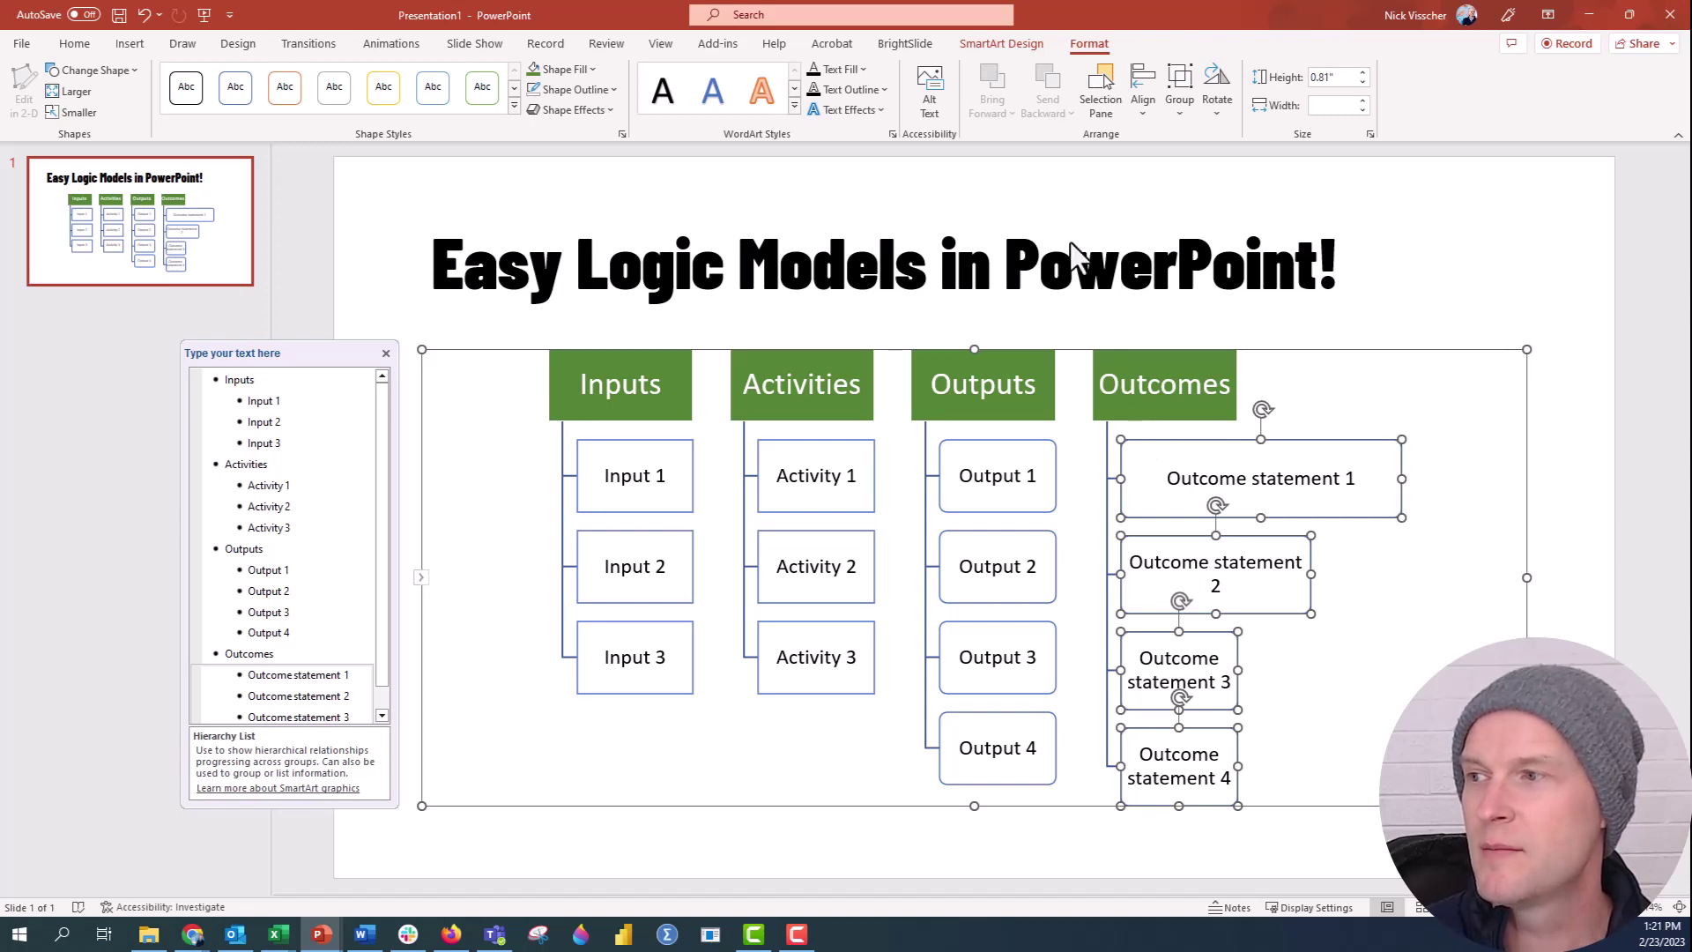
click(988, 43)
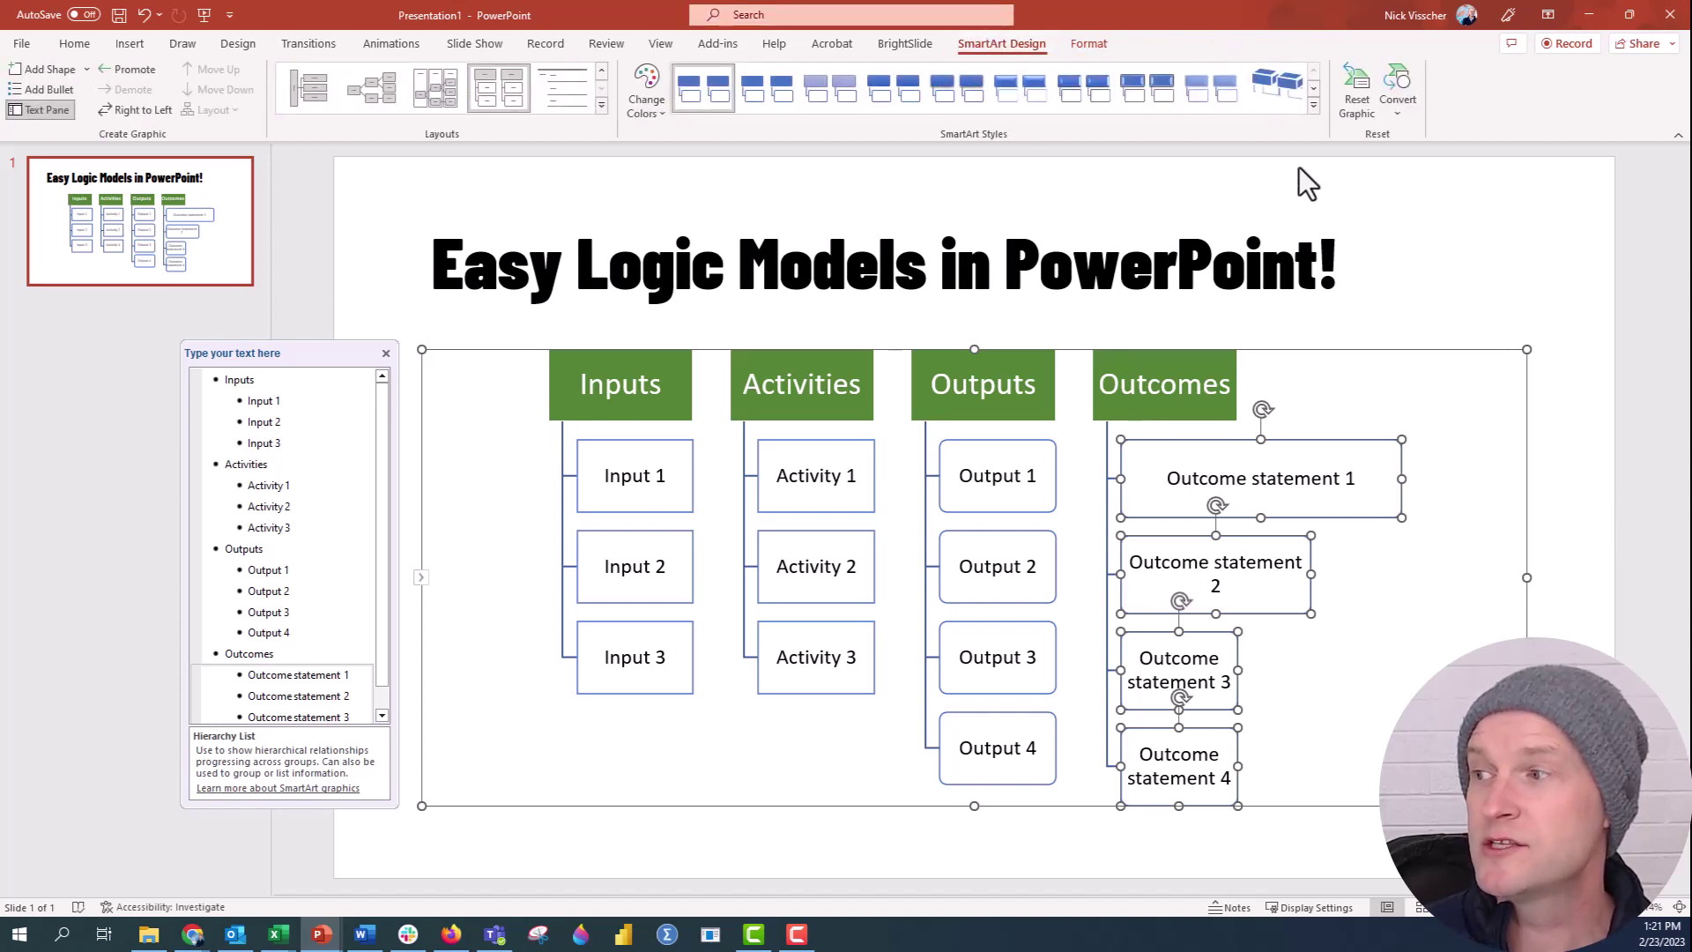
Step: Reset the SmartArt to default styling and add an empty item after Outcome statement 4
click(1356, 97)
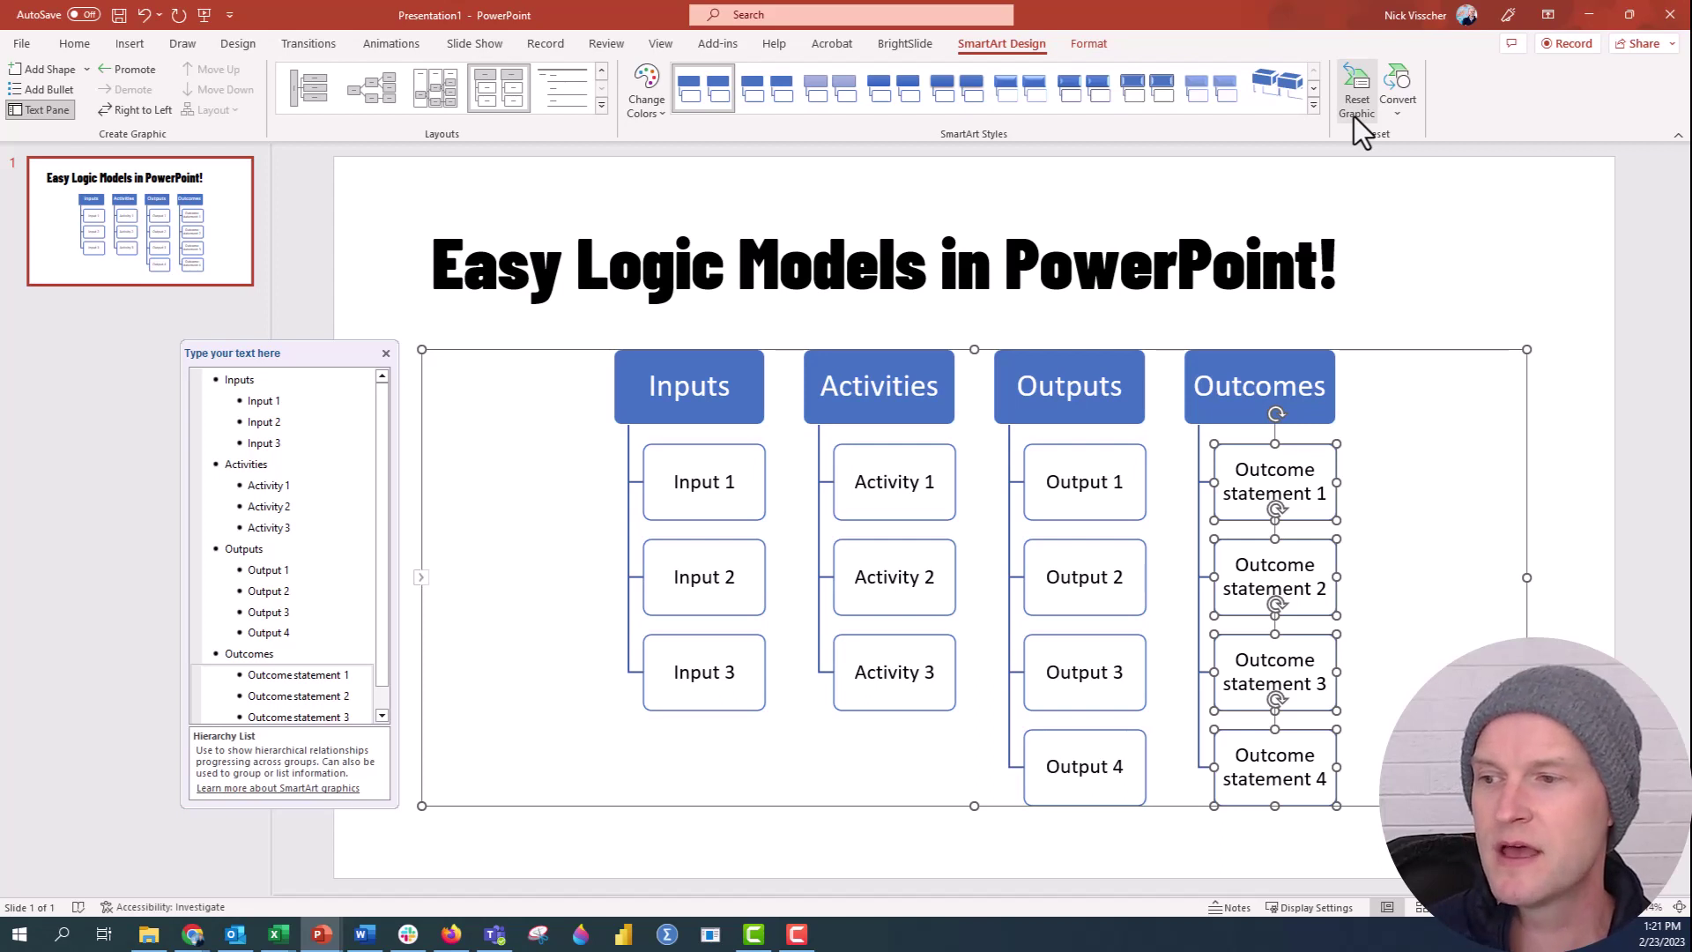
click(541, 350)
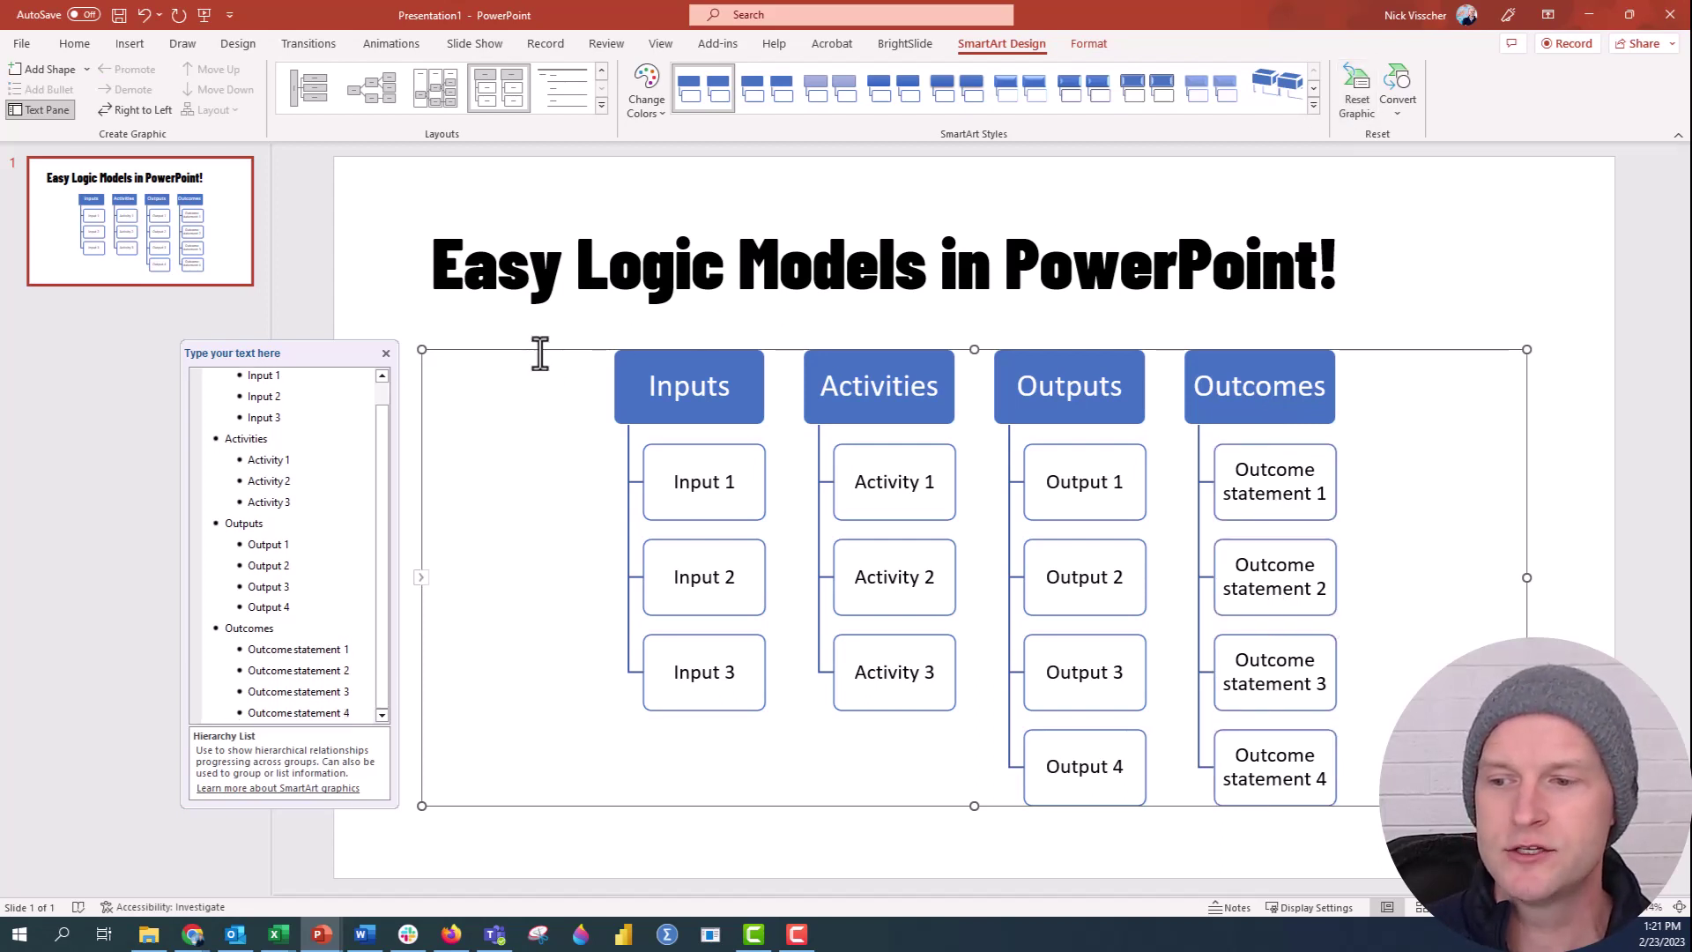
click(347, 710)
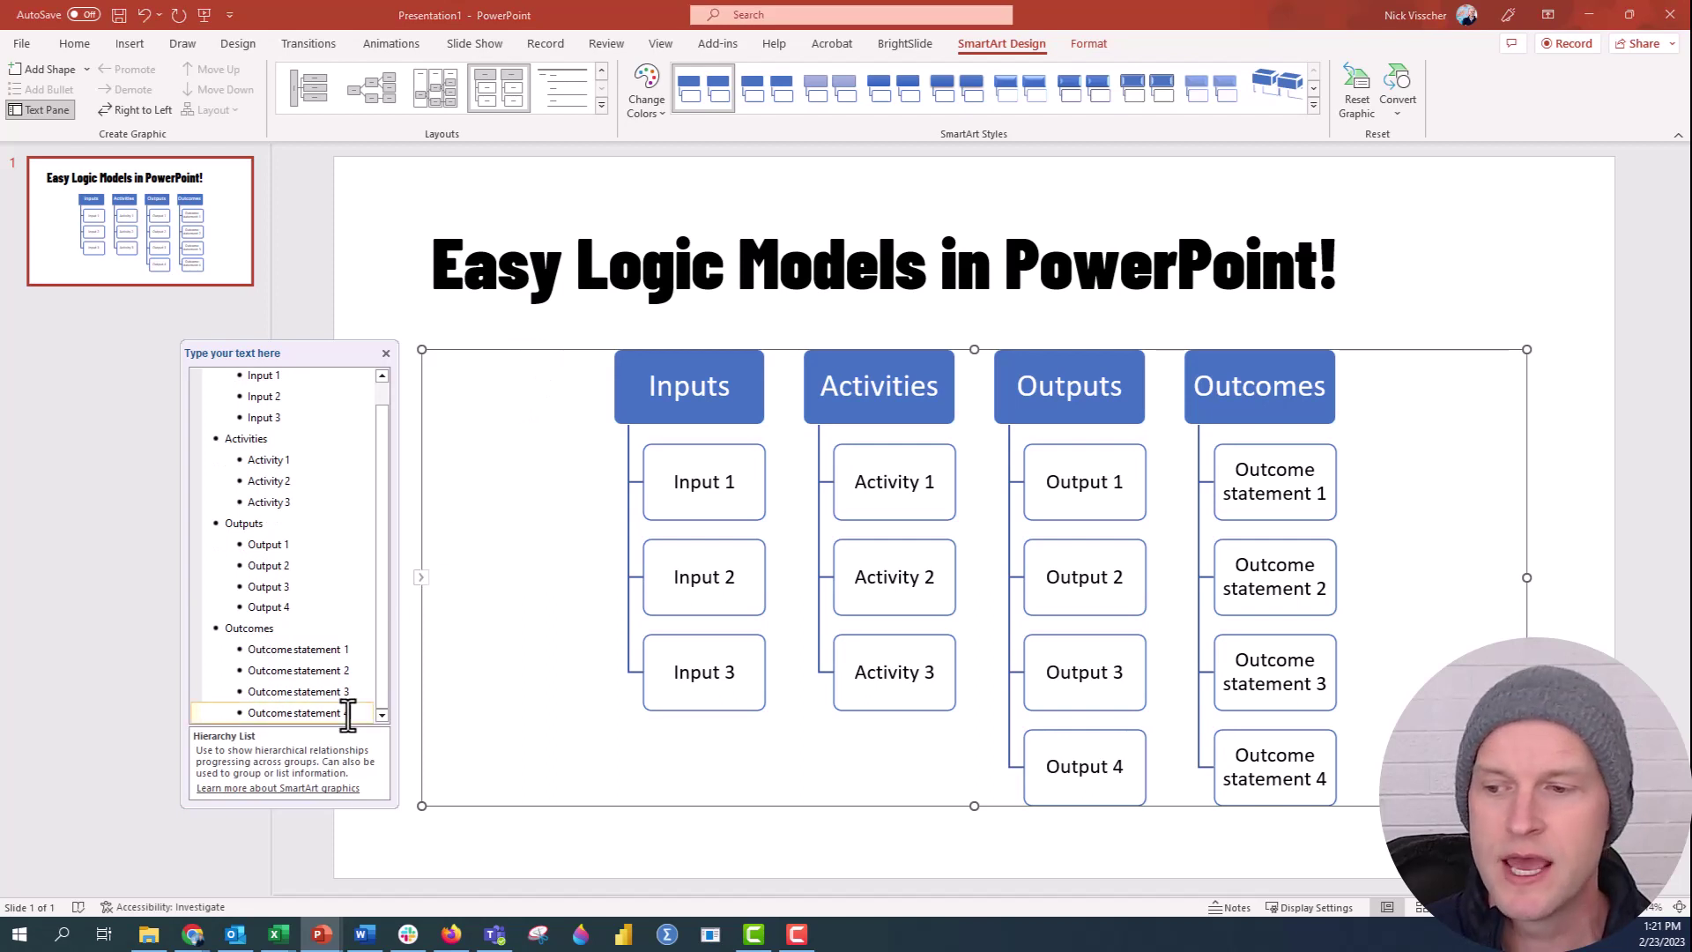
key(Return)
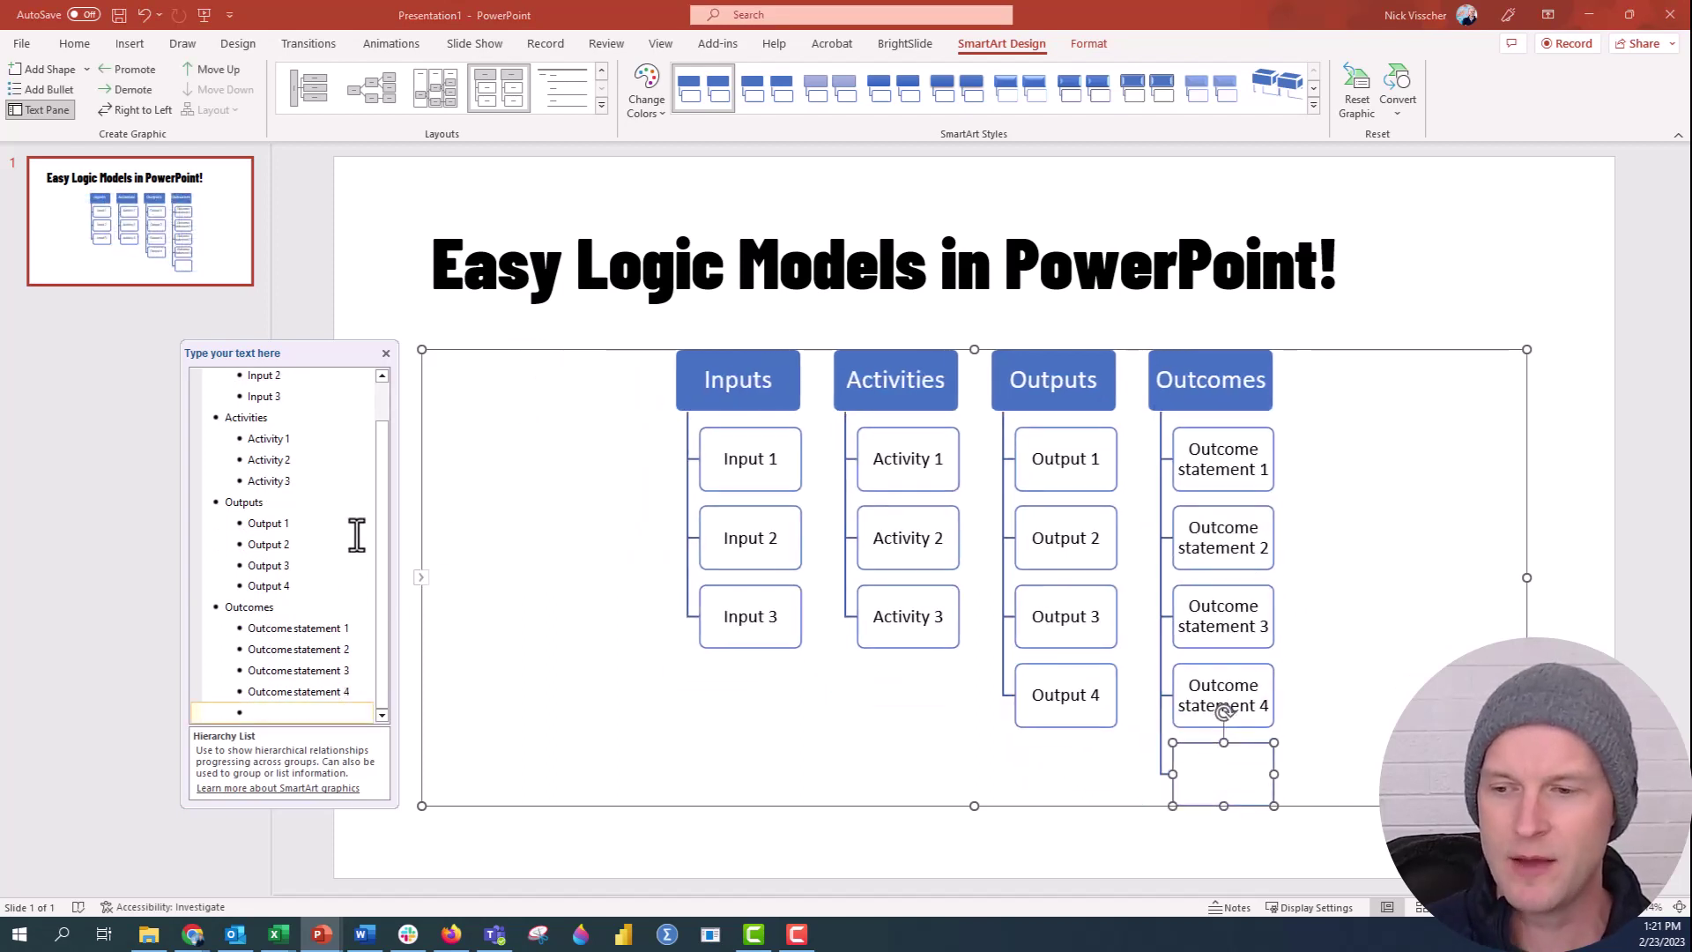
Step: Type Impacts in the new item and promote it to a fifth top-level column
text(Impacts)
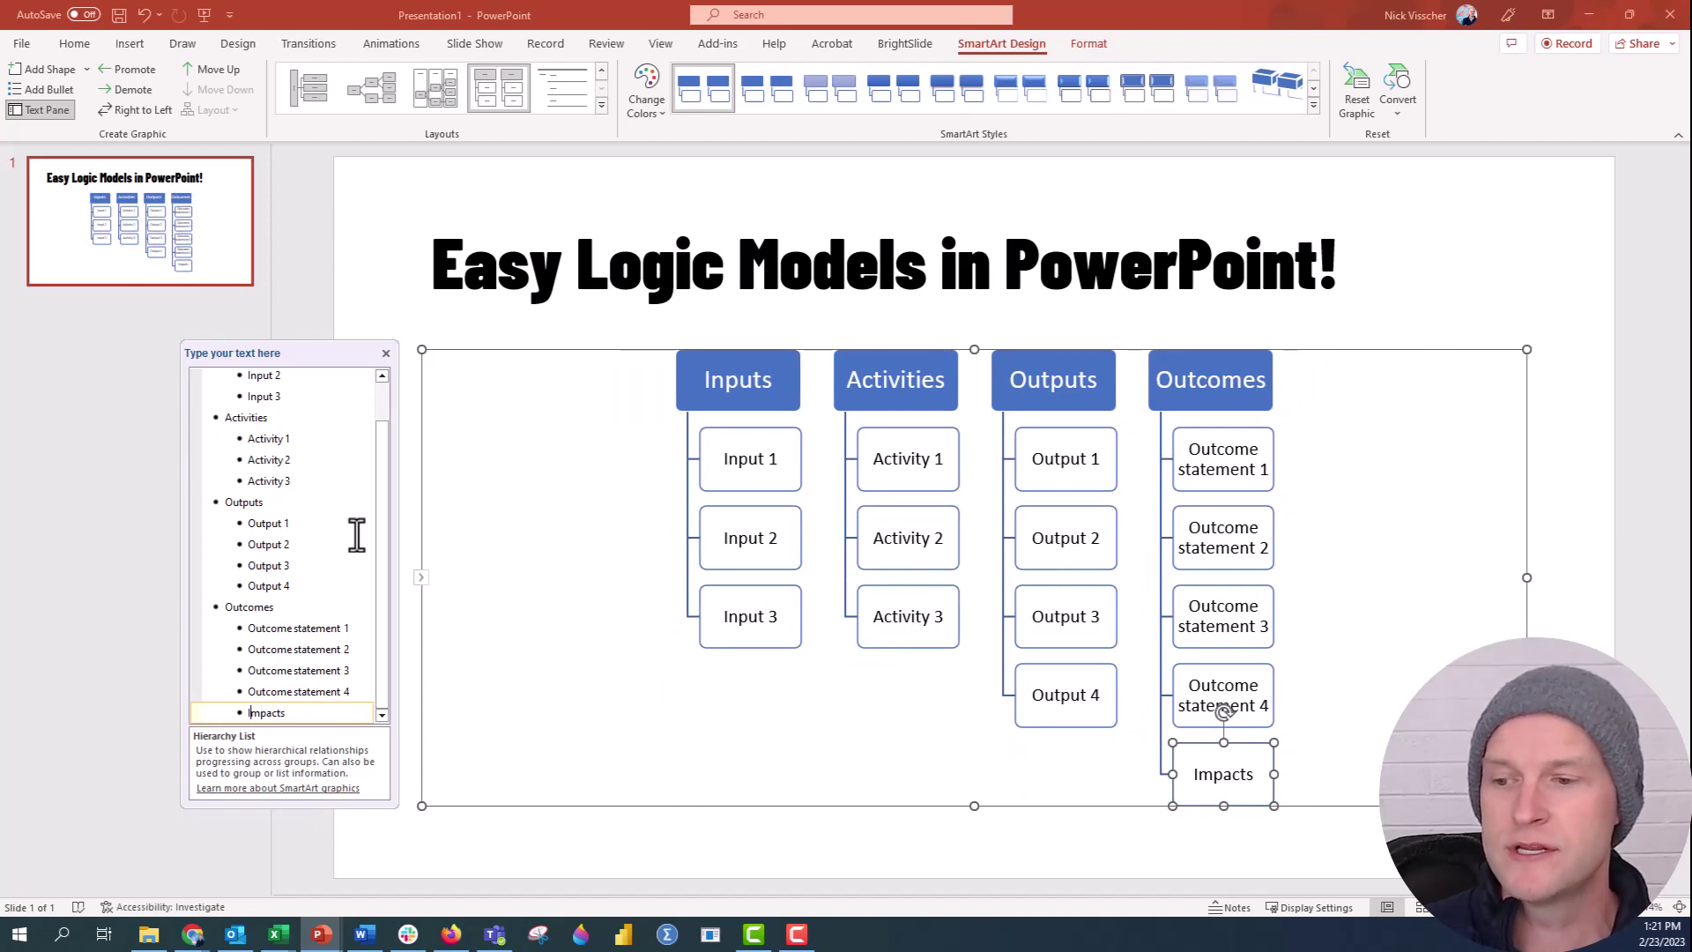
key(Home)
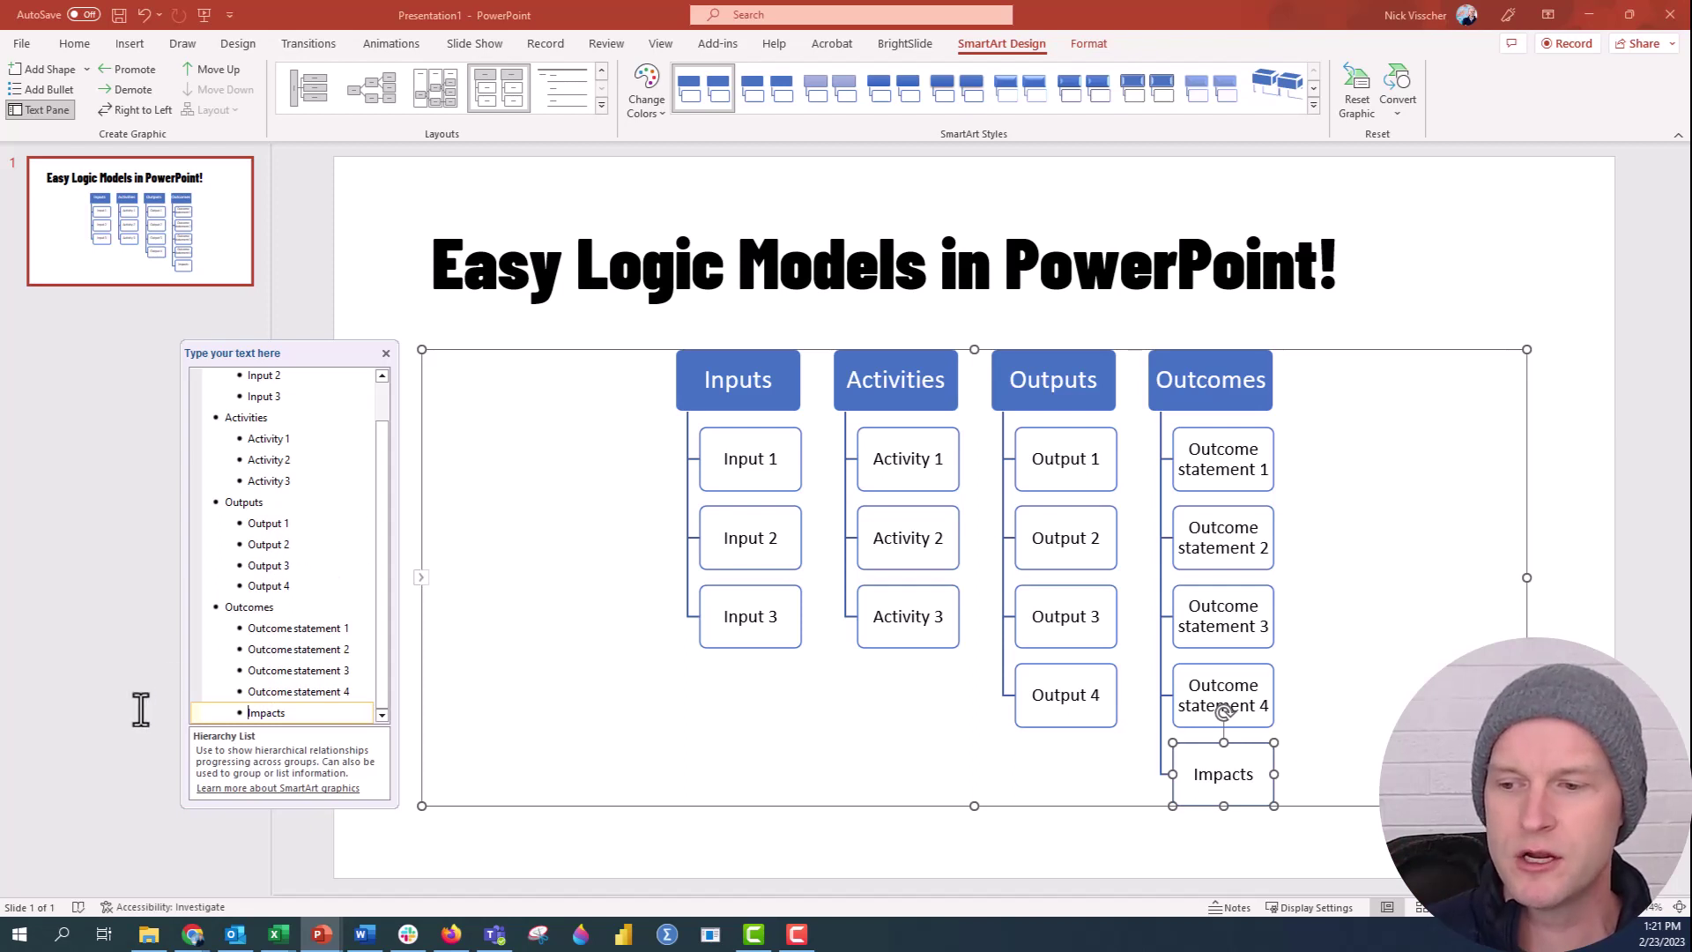
key(shift+Tab)
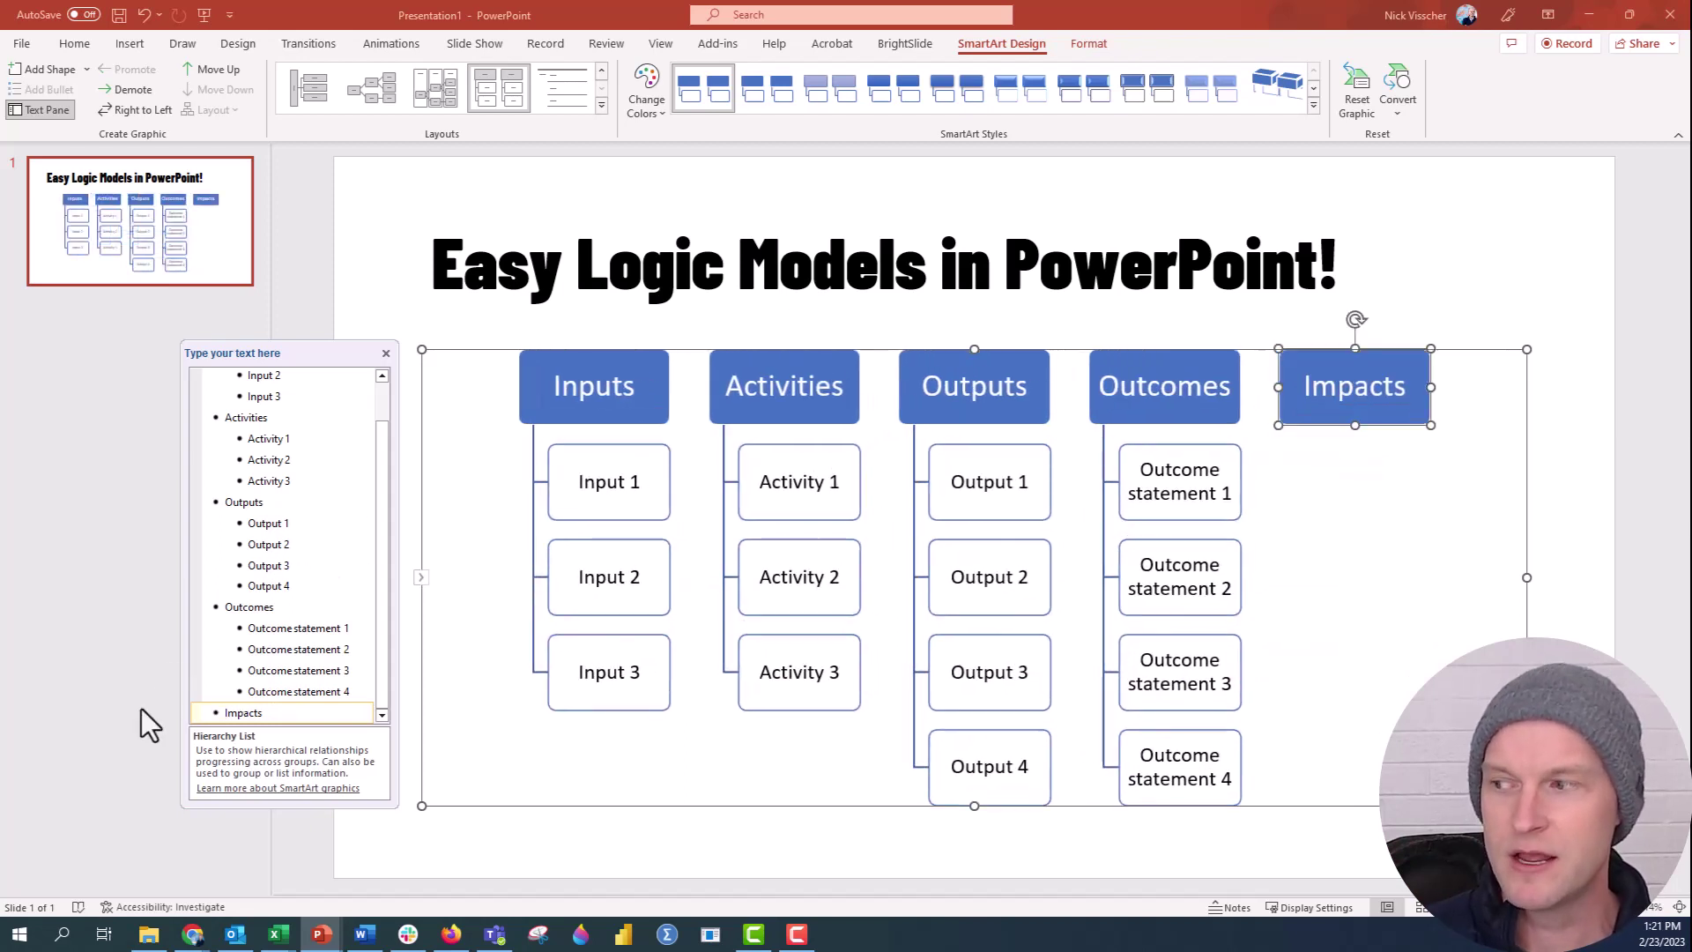
Step: Add Impact 1 and Impact 2 as sub-items under Impacts
click(279, 714)
key(Return)
key(Tab)
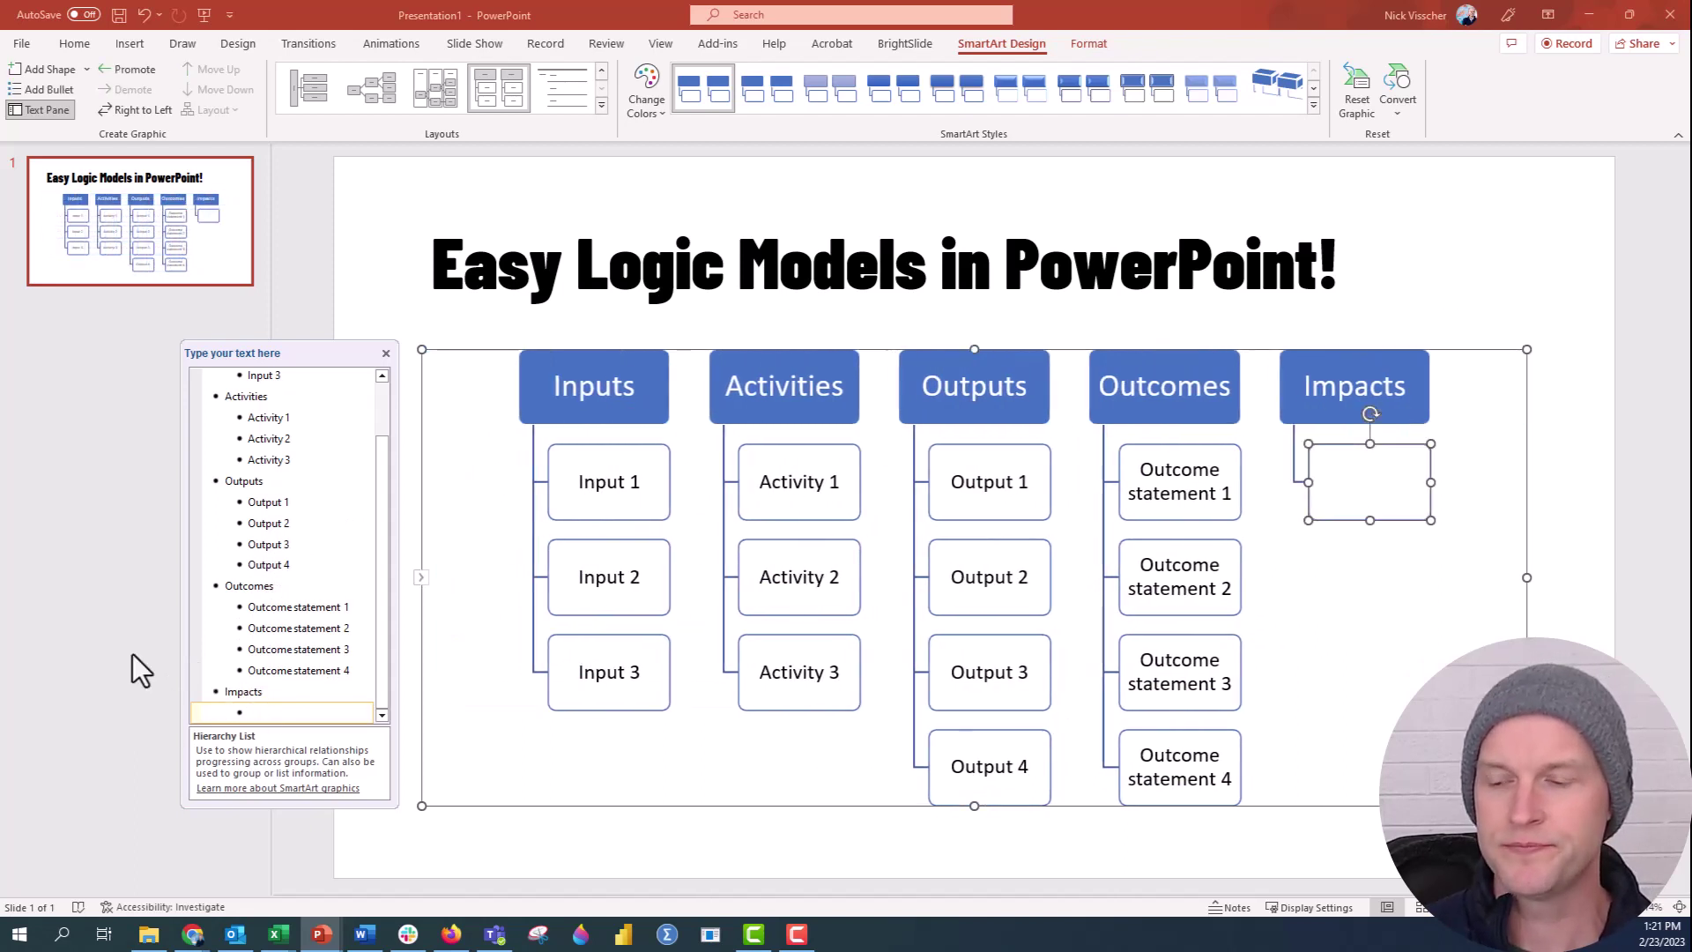
text(Impact 1)
key(Return)
text(Impact )
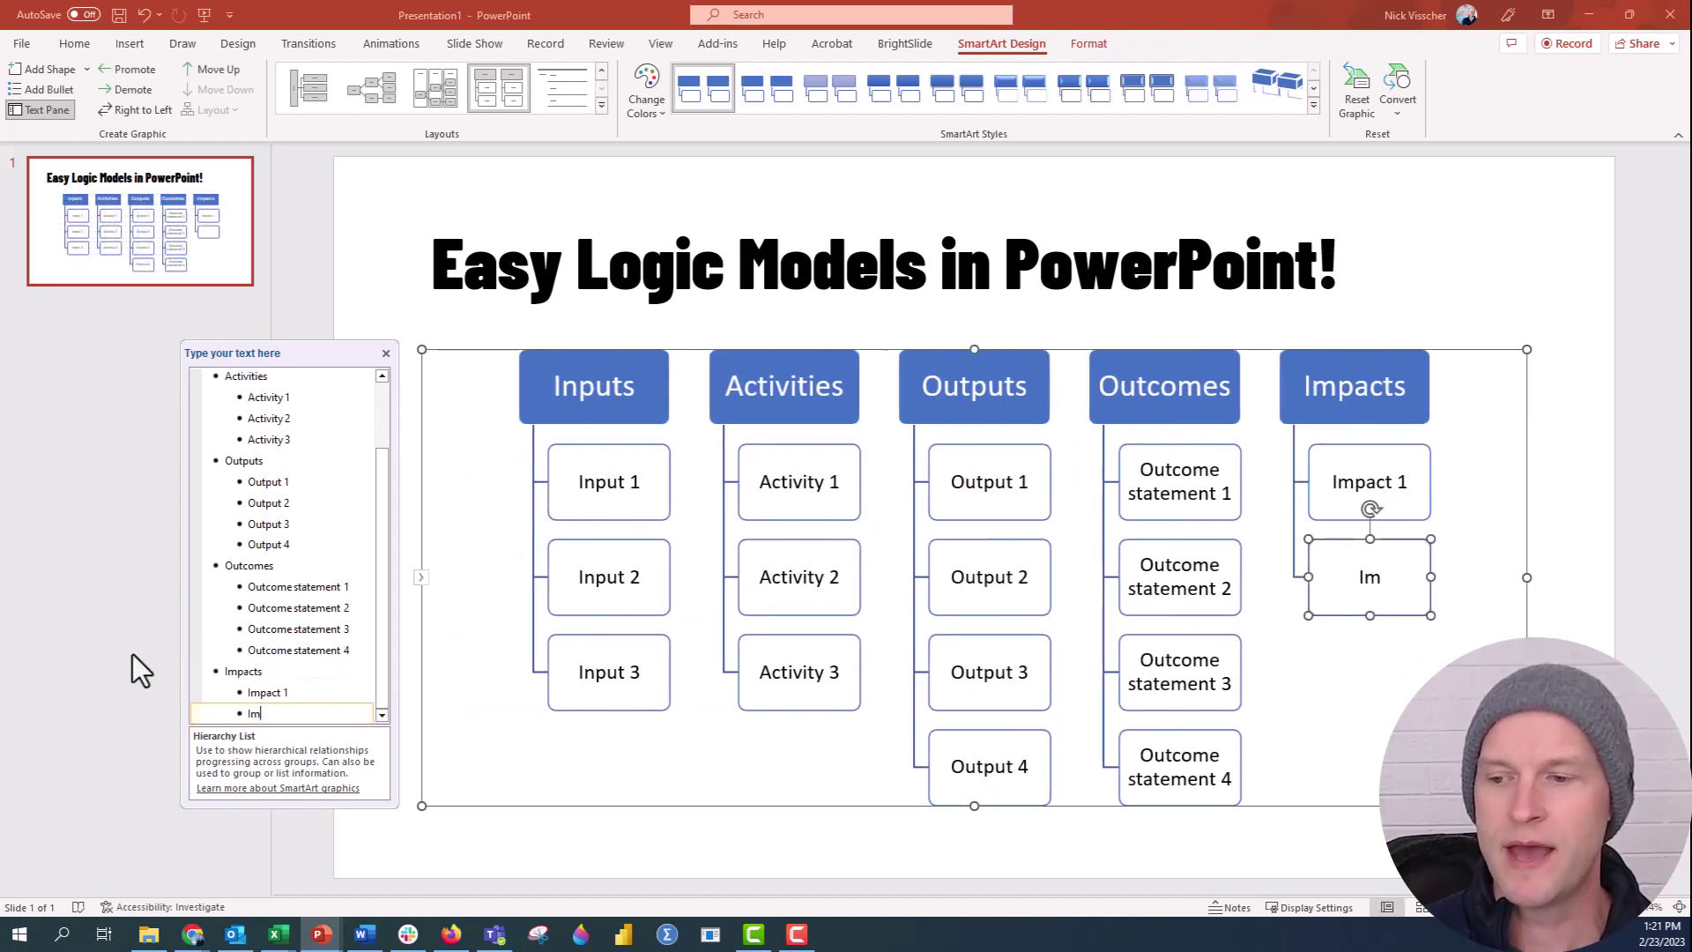
text(2)
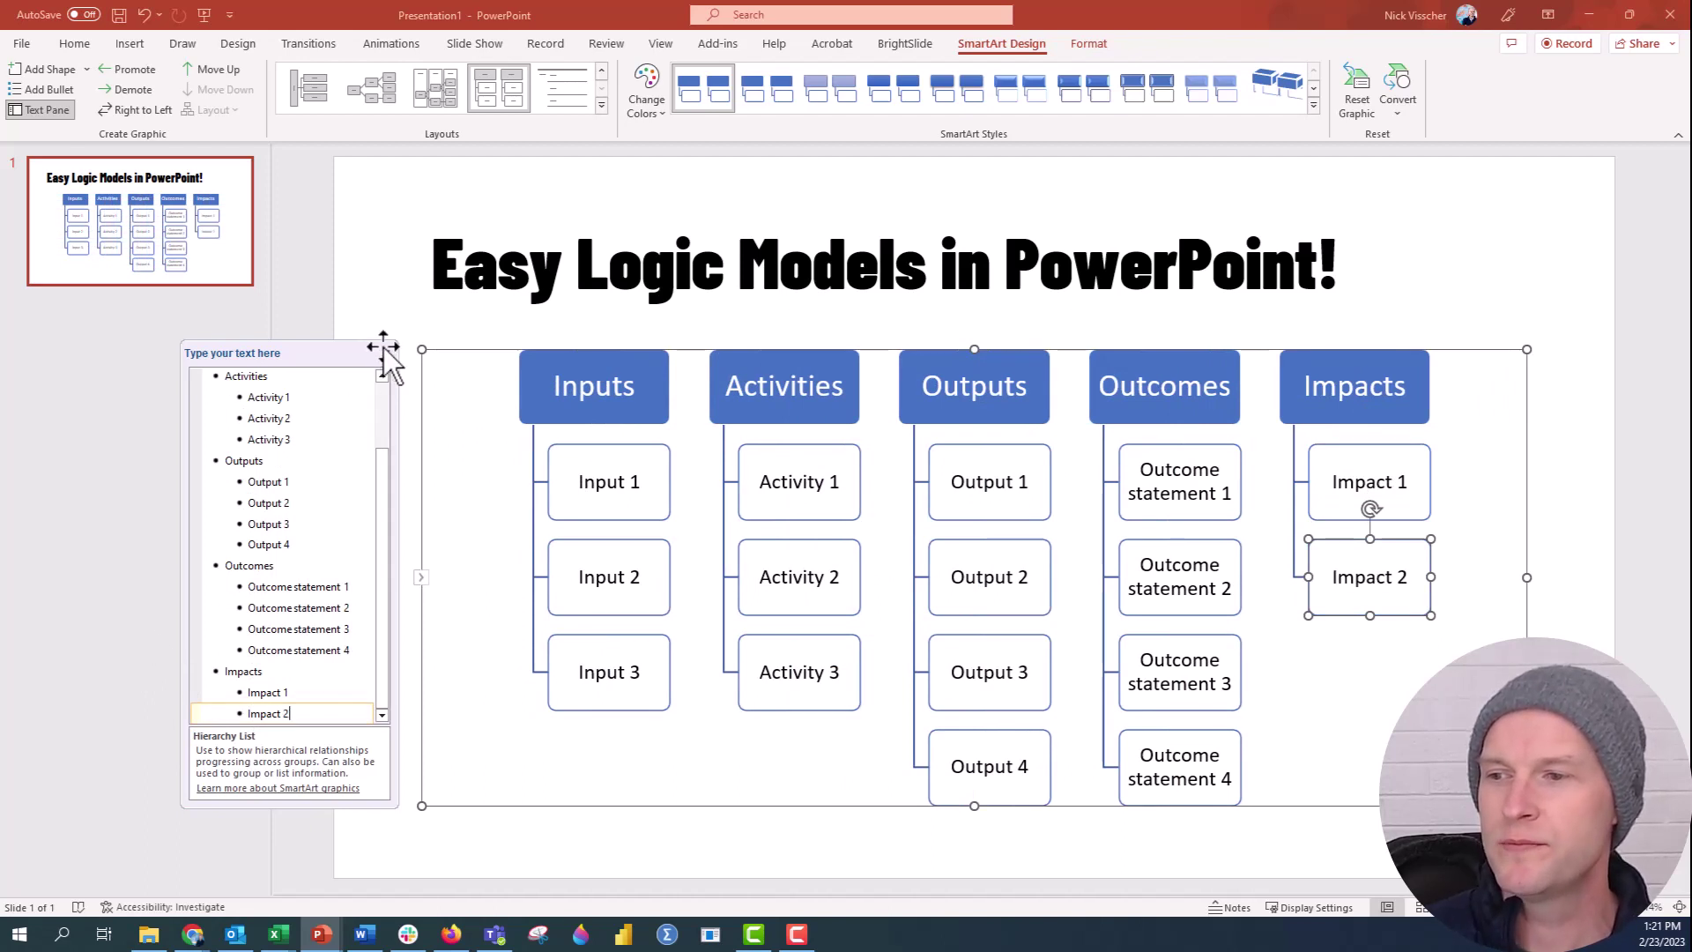
click(423, 370)
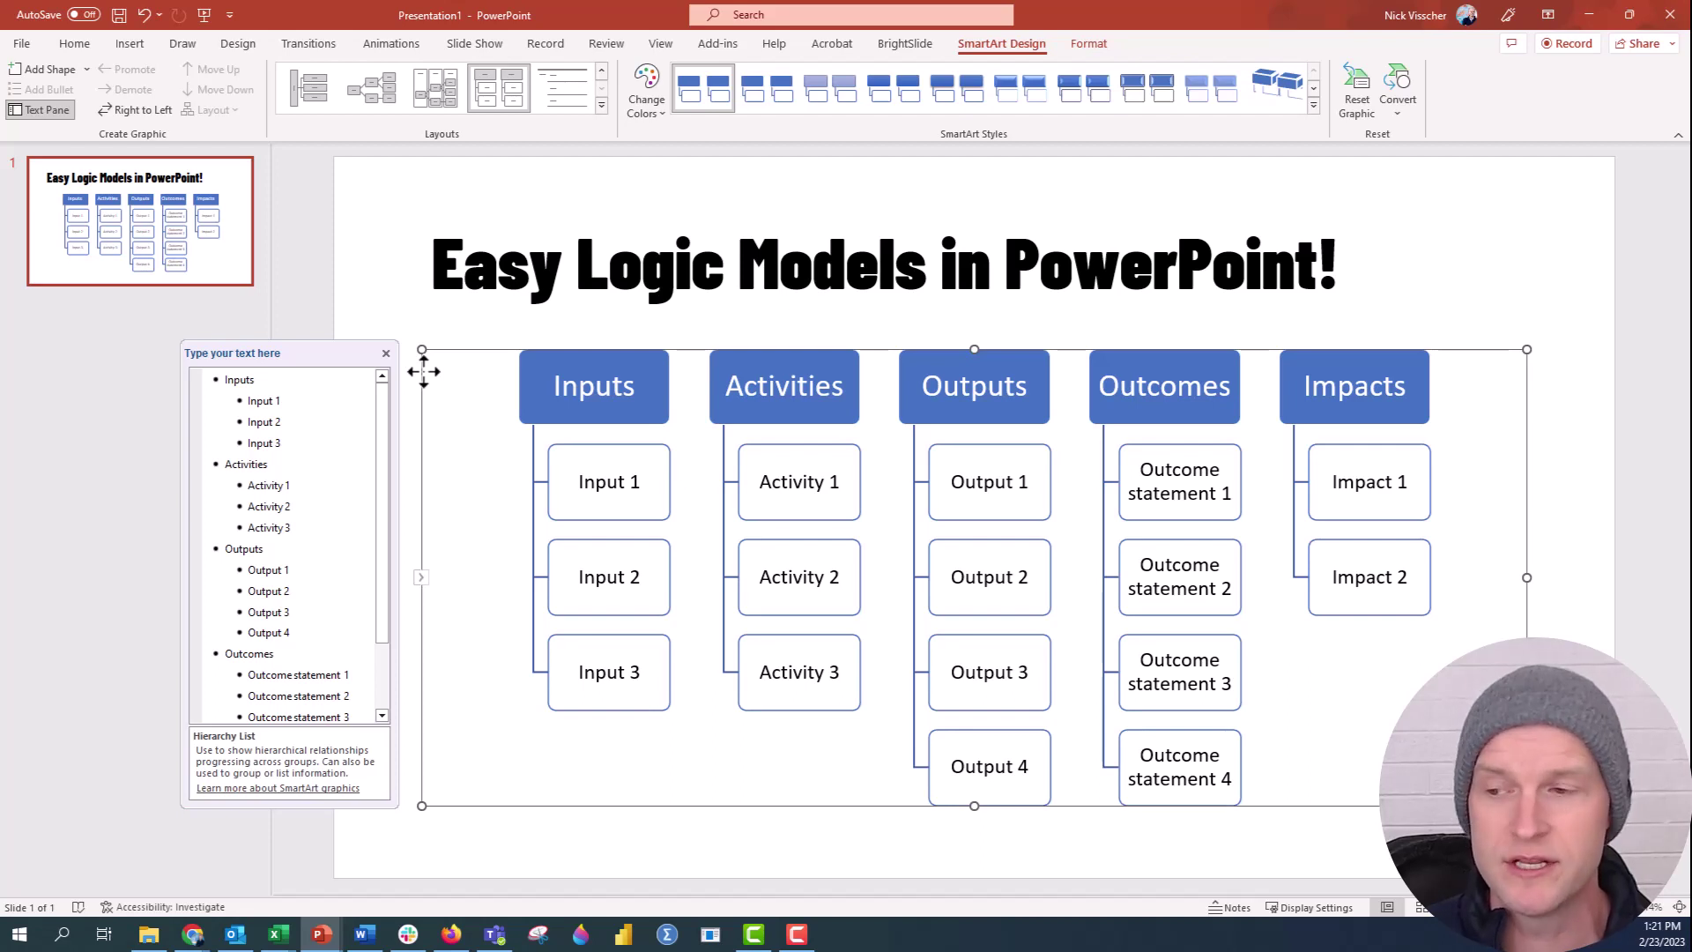
Step: Close the text pane and ungroup the logic model SmartArt twice into separate shapes
click(385, 353)
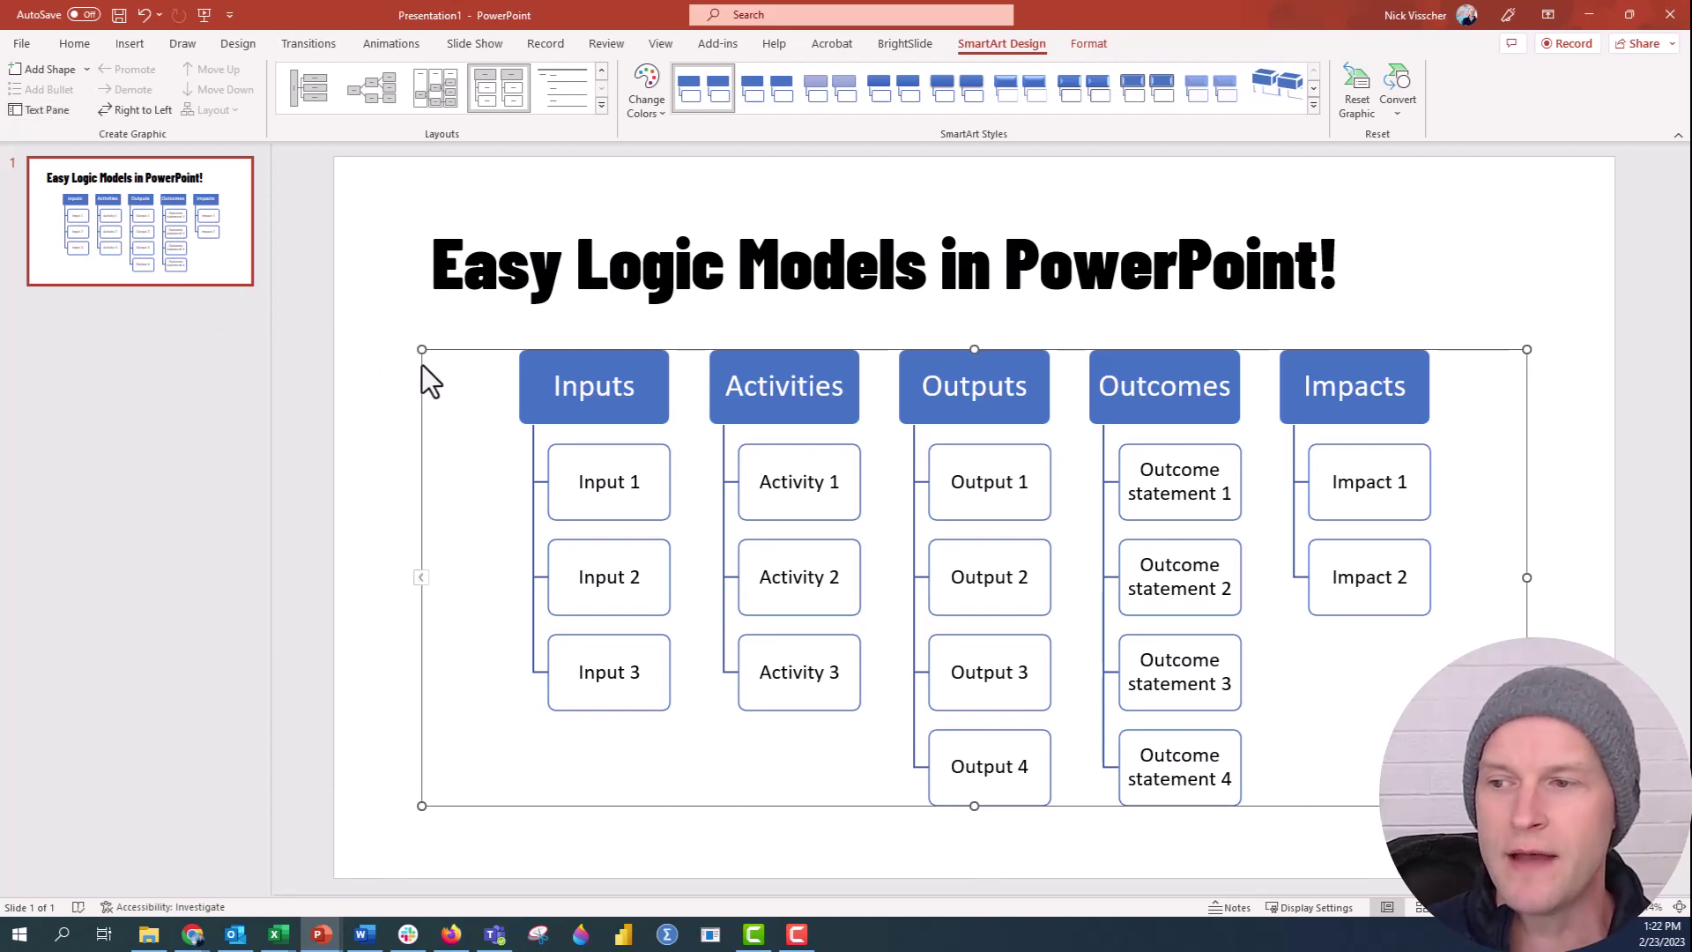
right_click(423, 363)
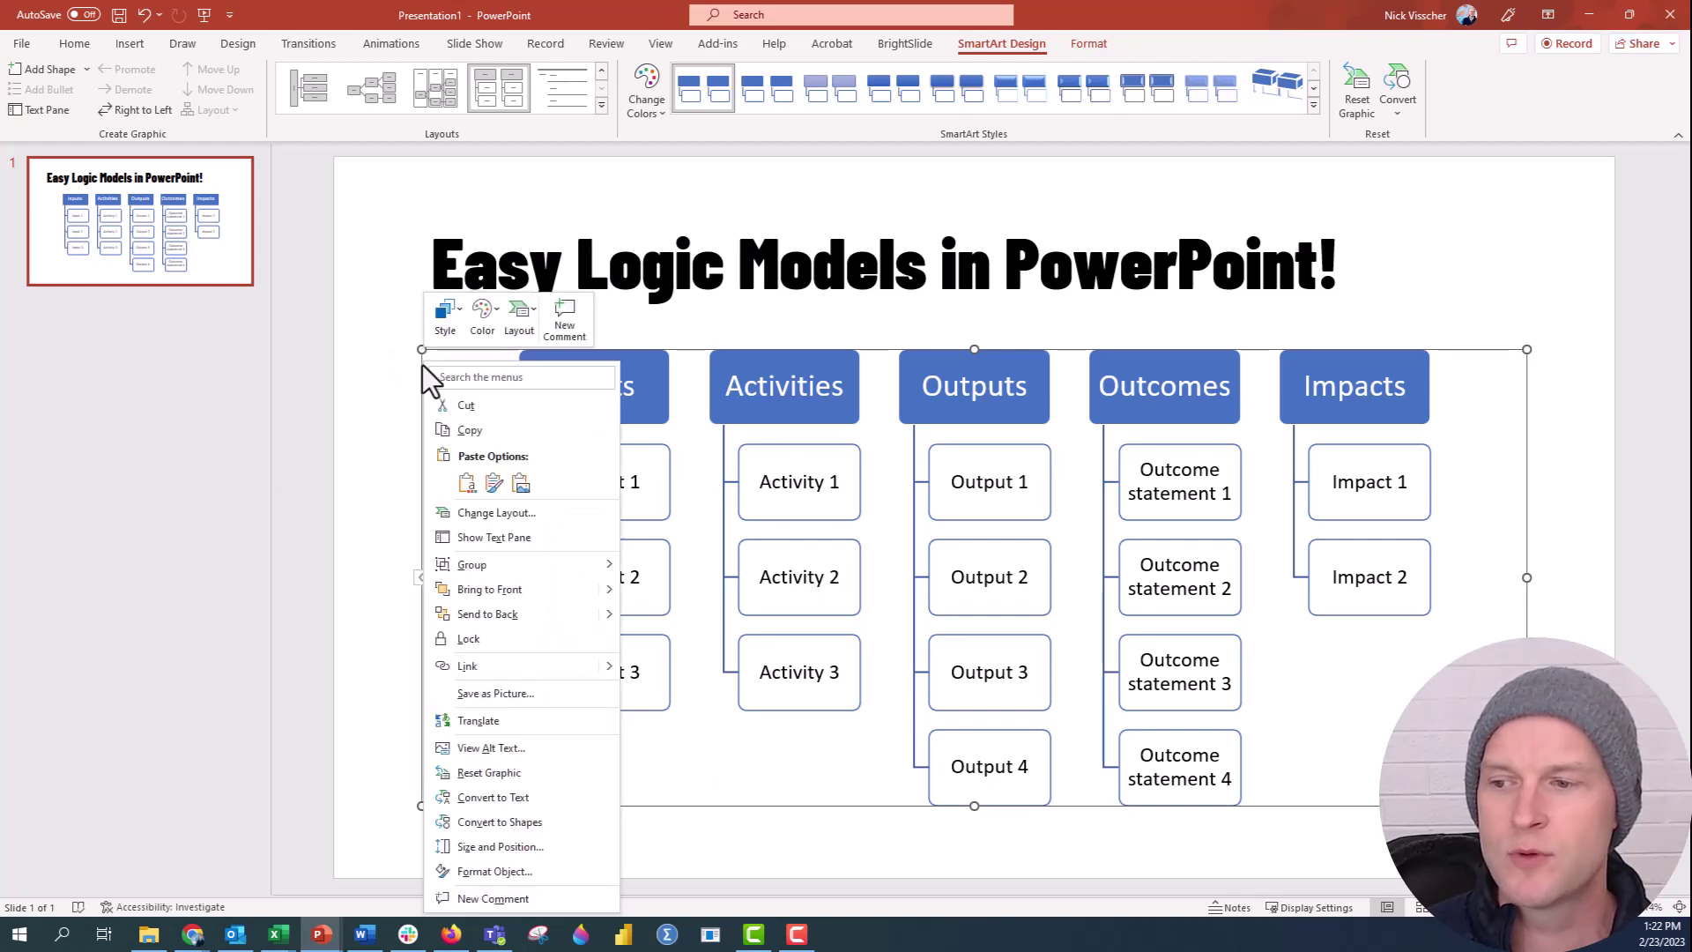
mouse_move(428, 564)
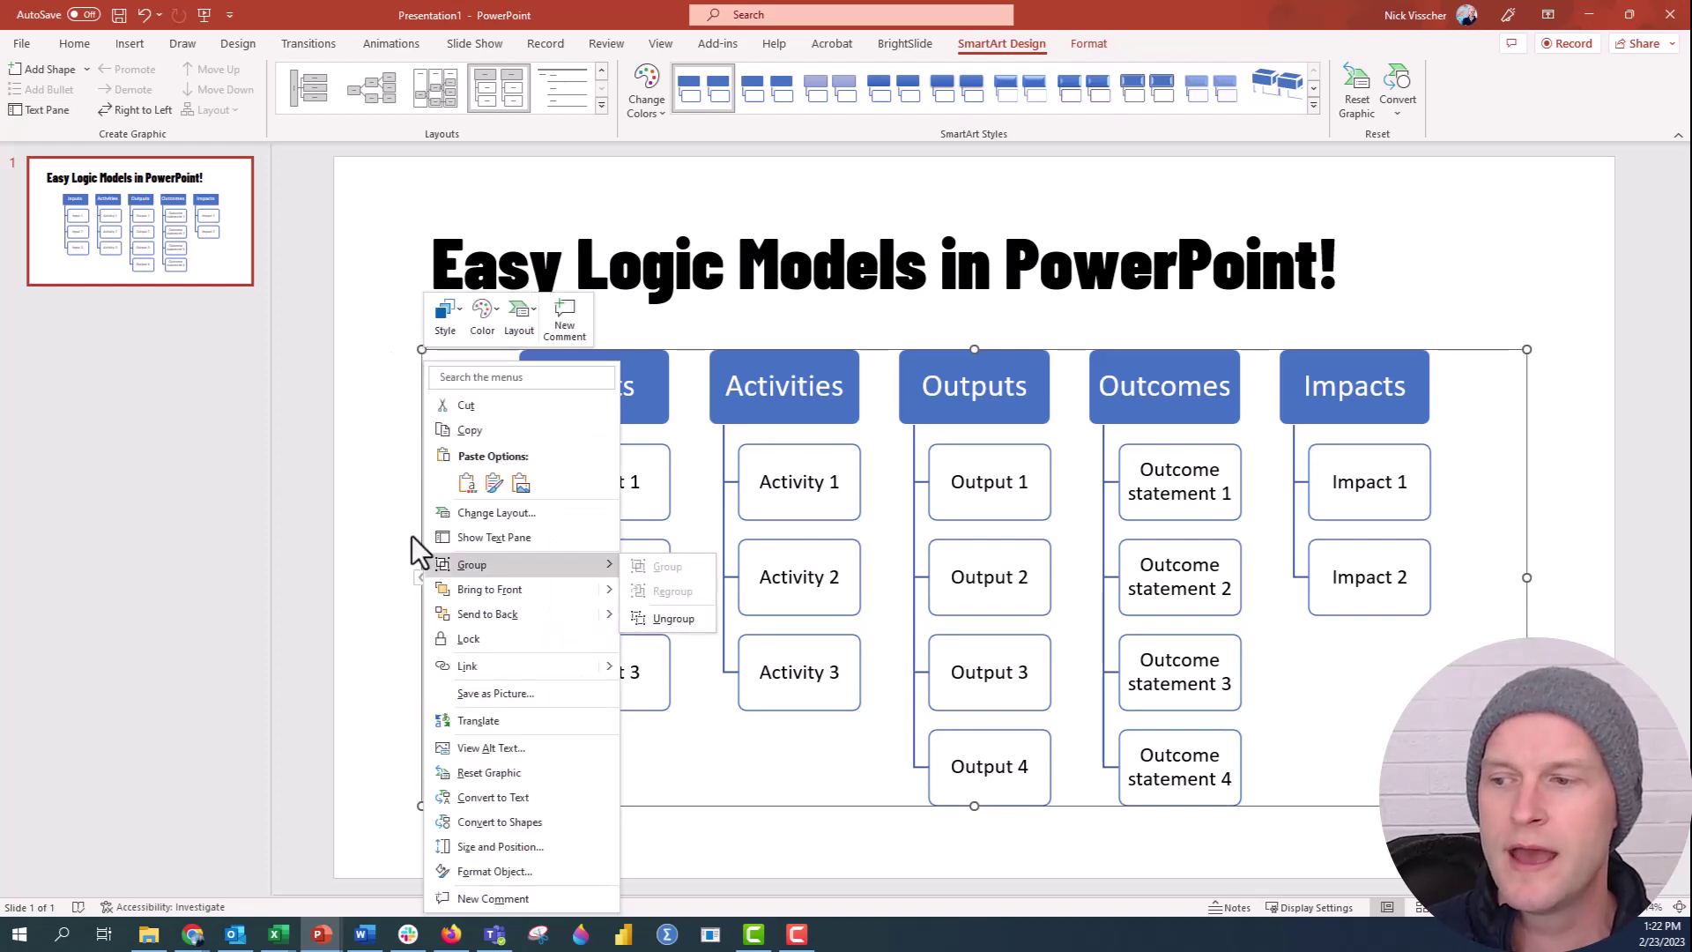
click(674, 619)
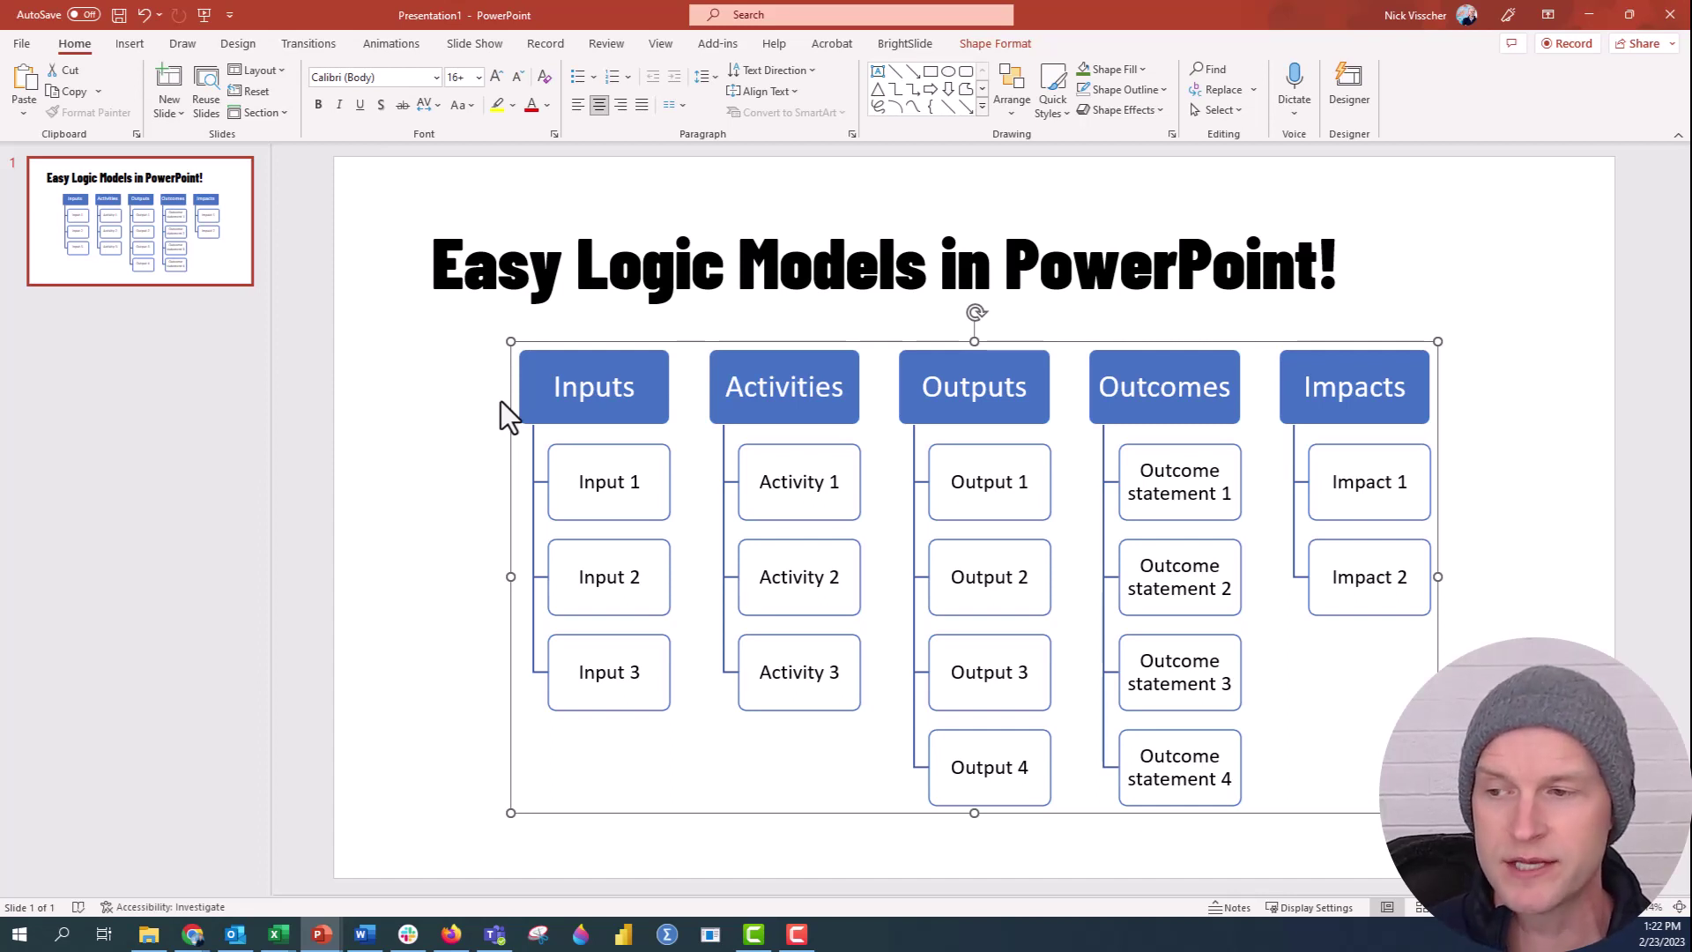
right_click(510, 353)
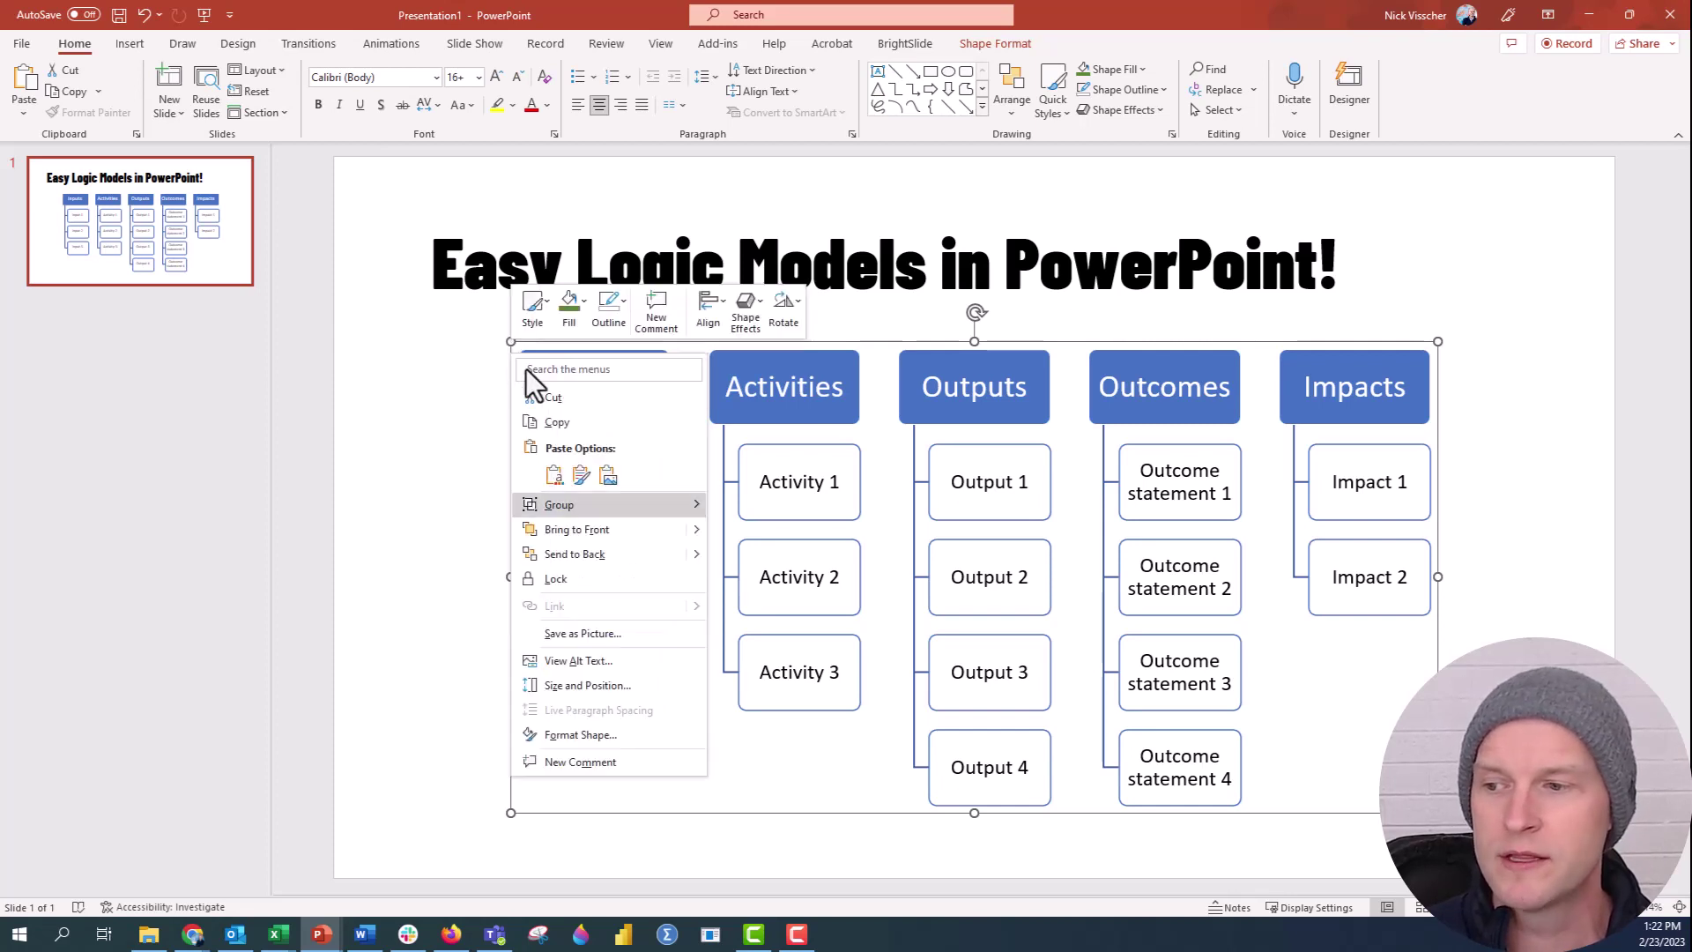
mouse_move(692, 509)
click(742, 562)
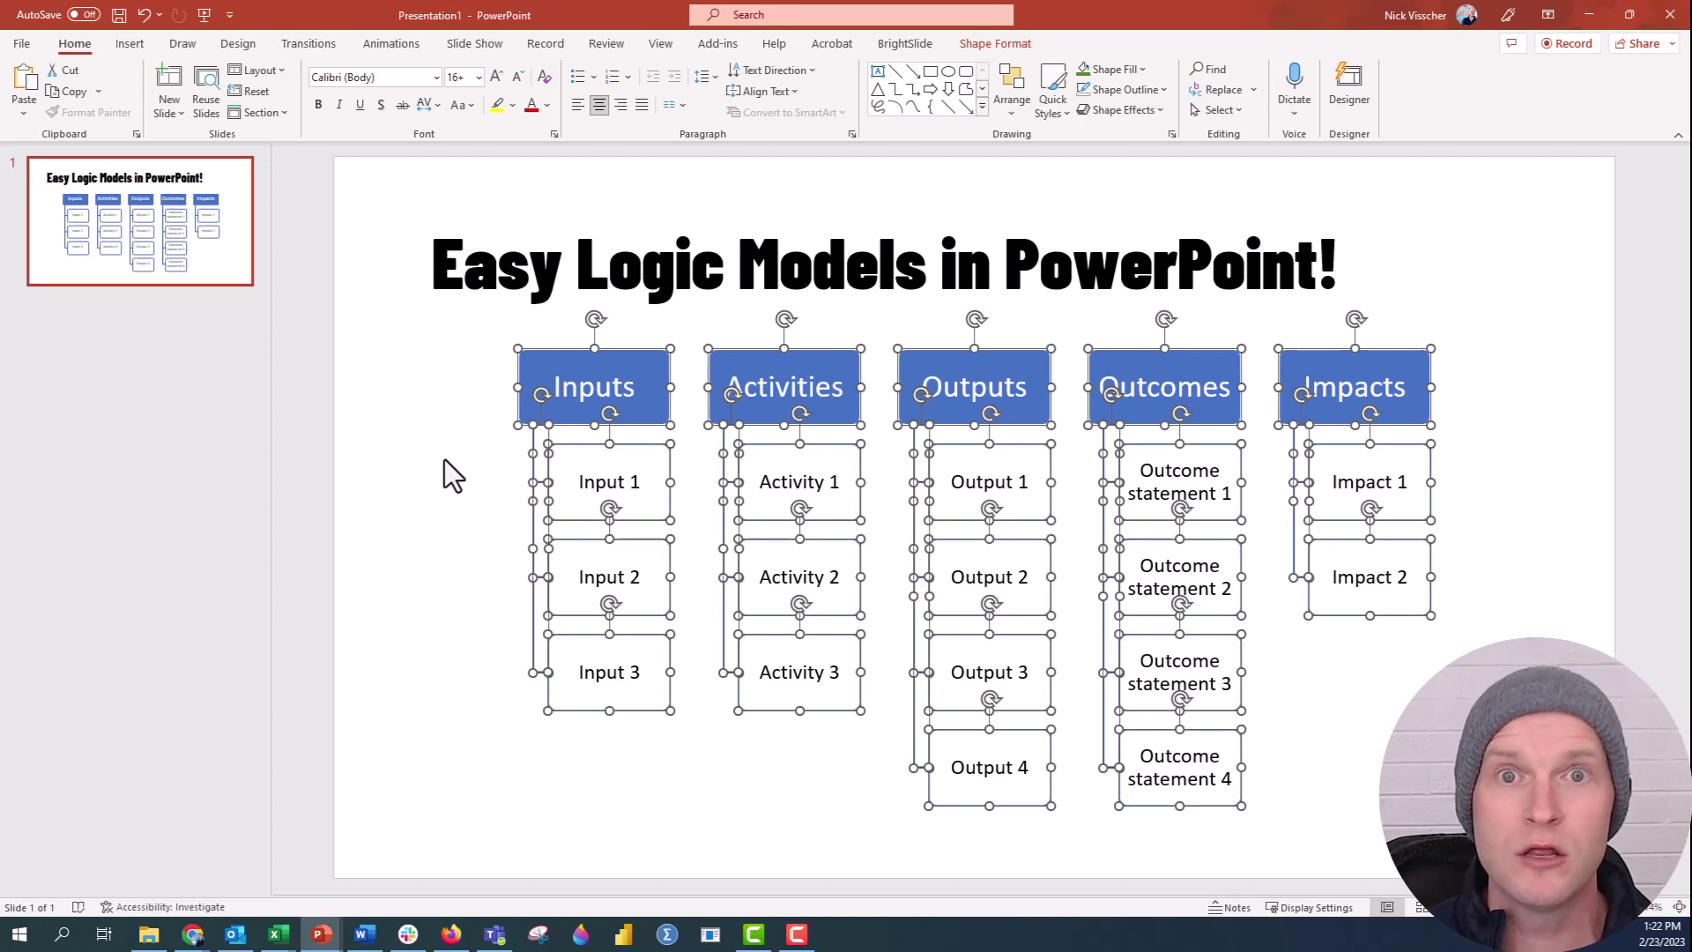
Step: Delete the connectors to Input 1 and Input 2, and the Activity 3 connector
click(421, 451)
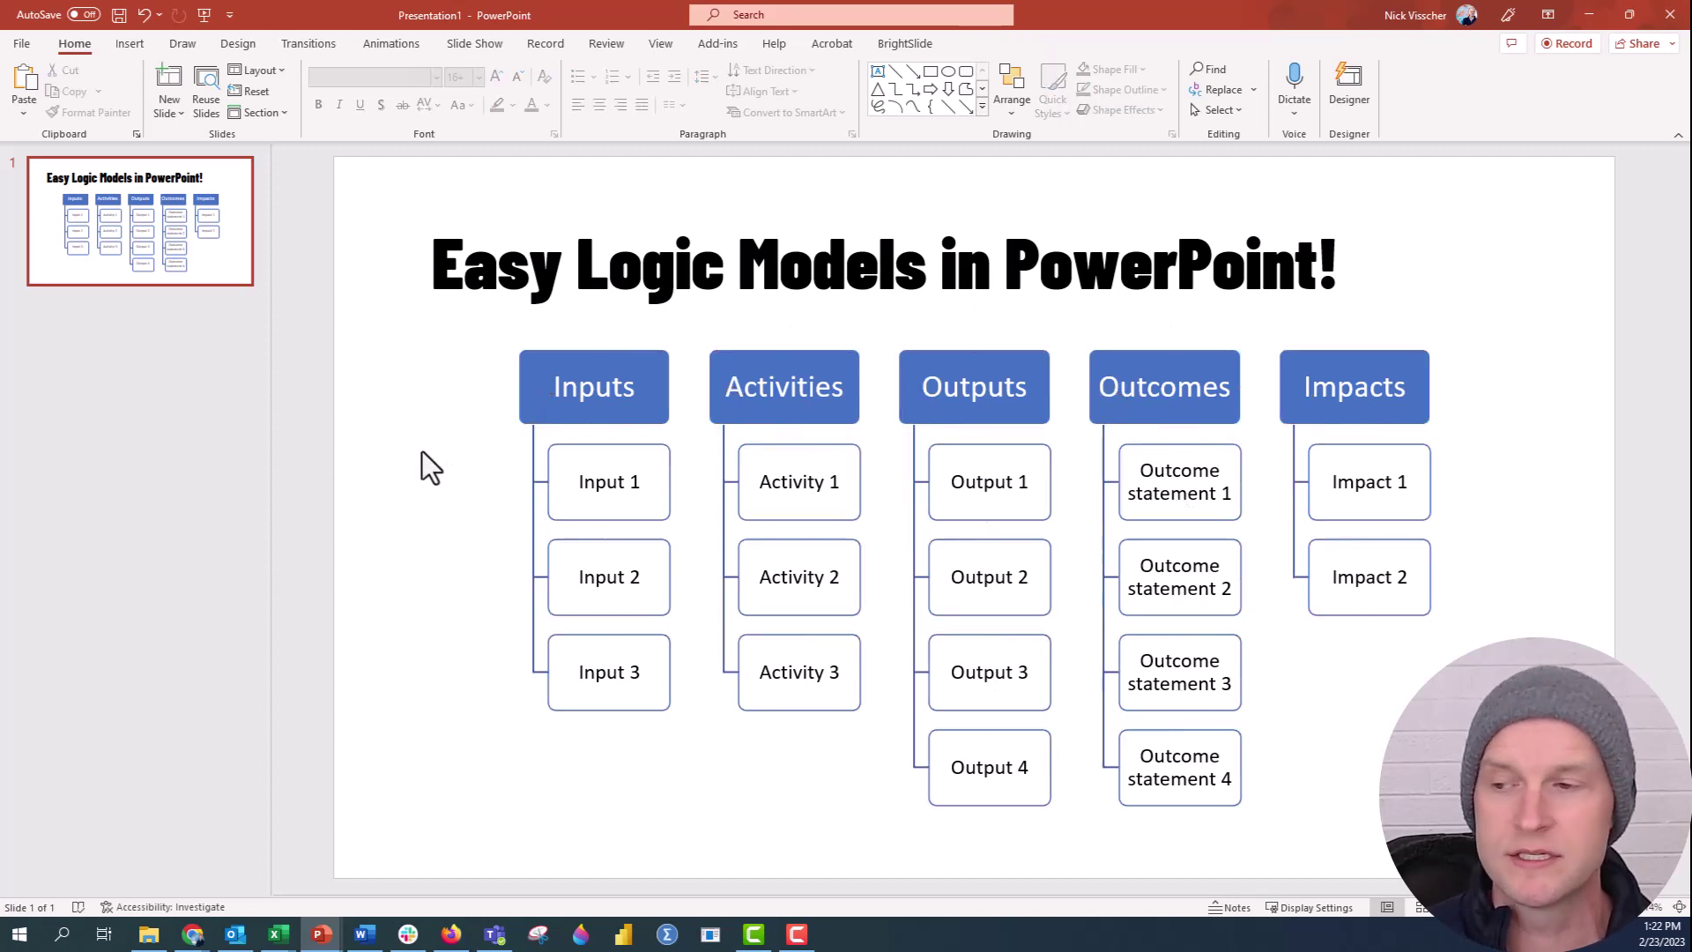
click(529, 481)
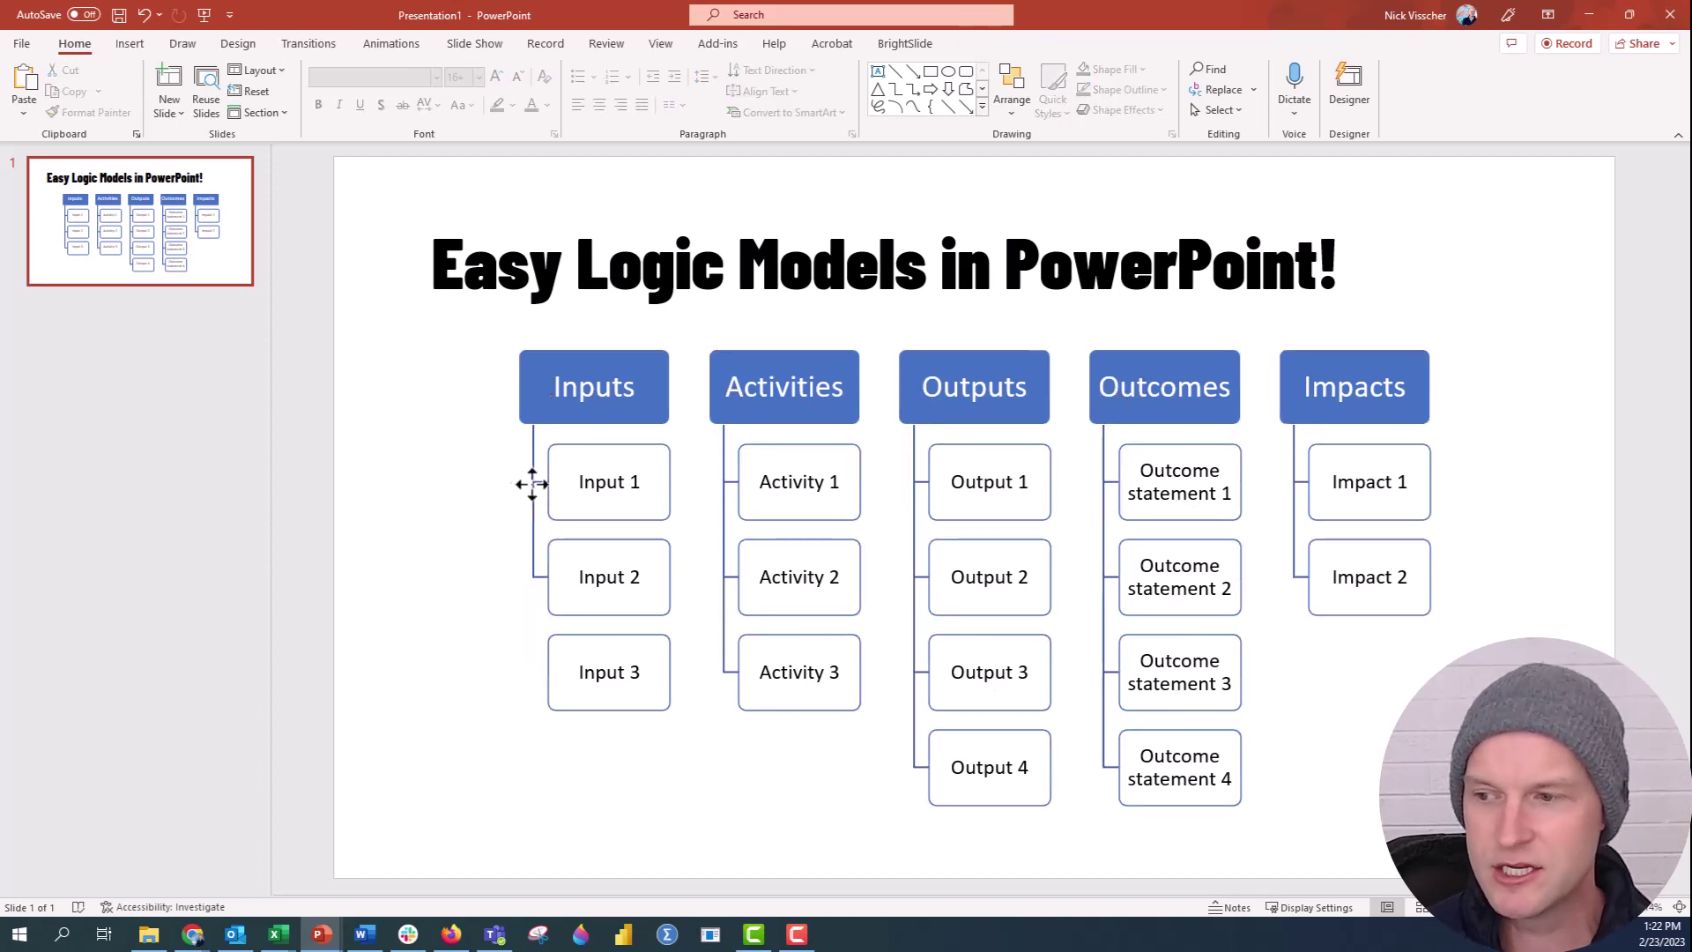
click(534, 484)
key(Delete)
click(532, 481)
key(Delete)
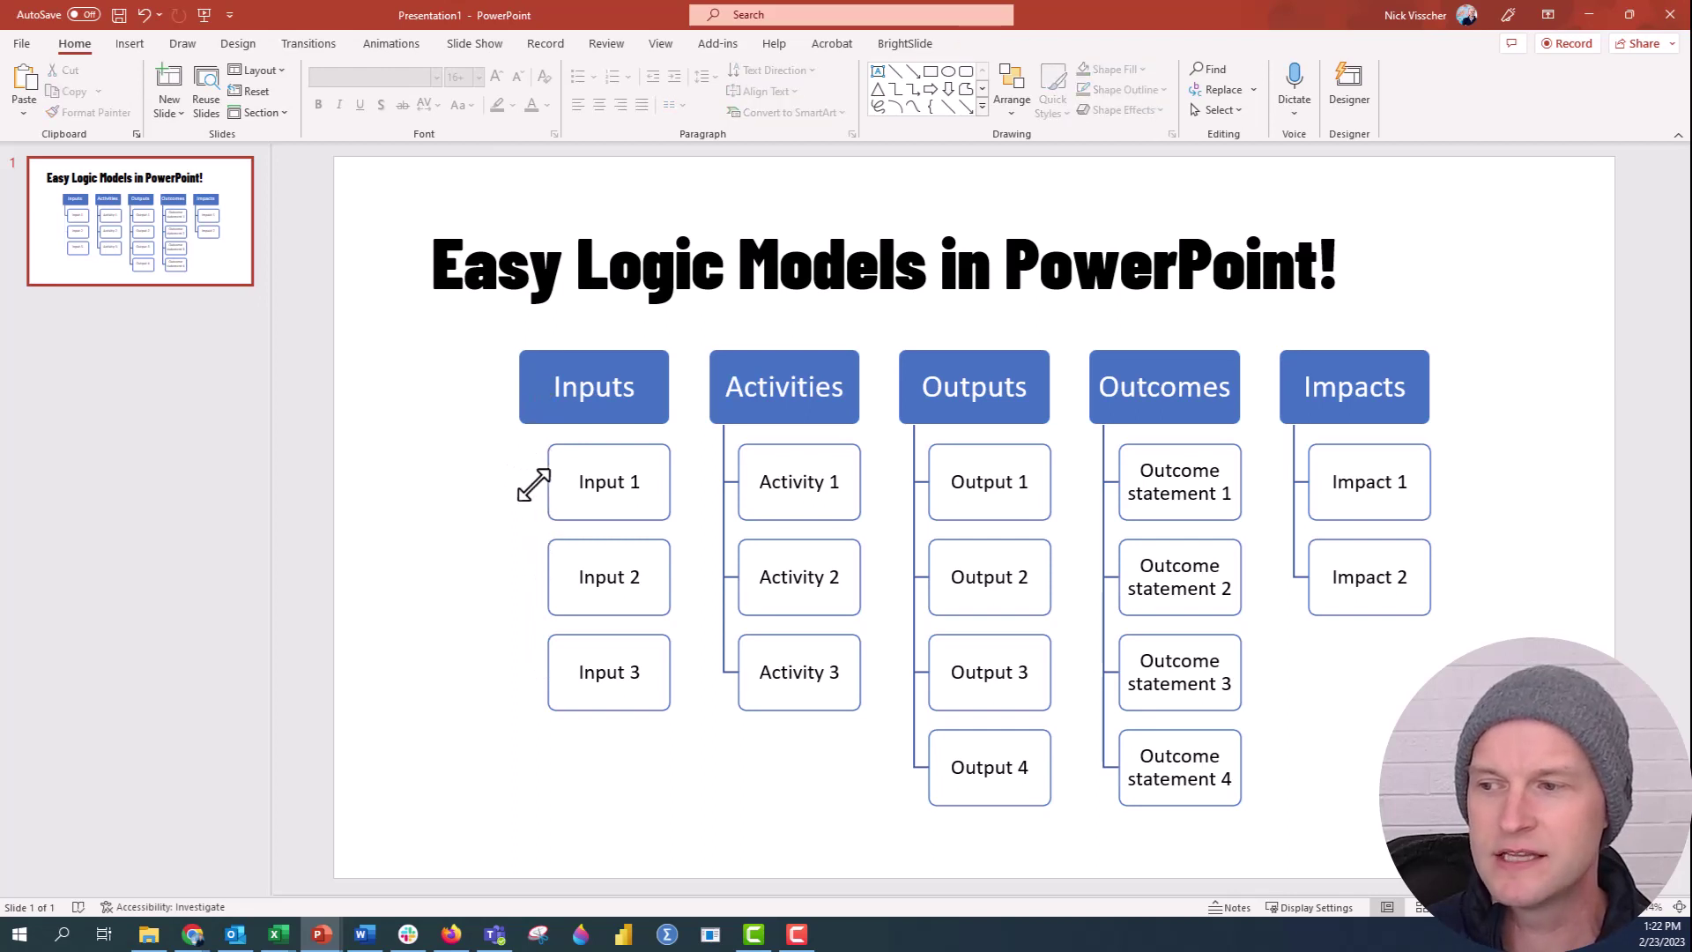
click(727, 483)
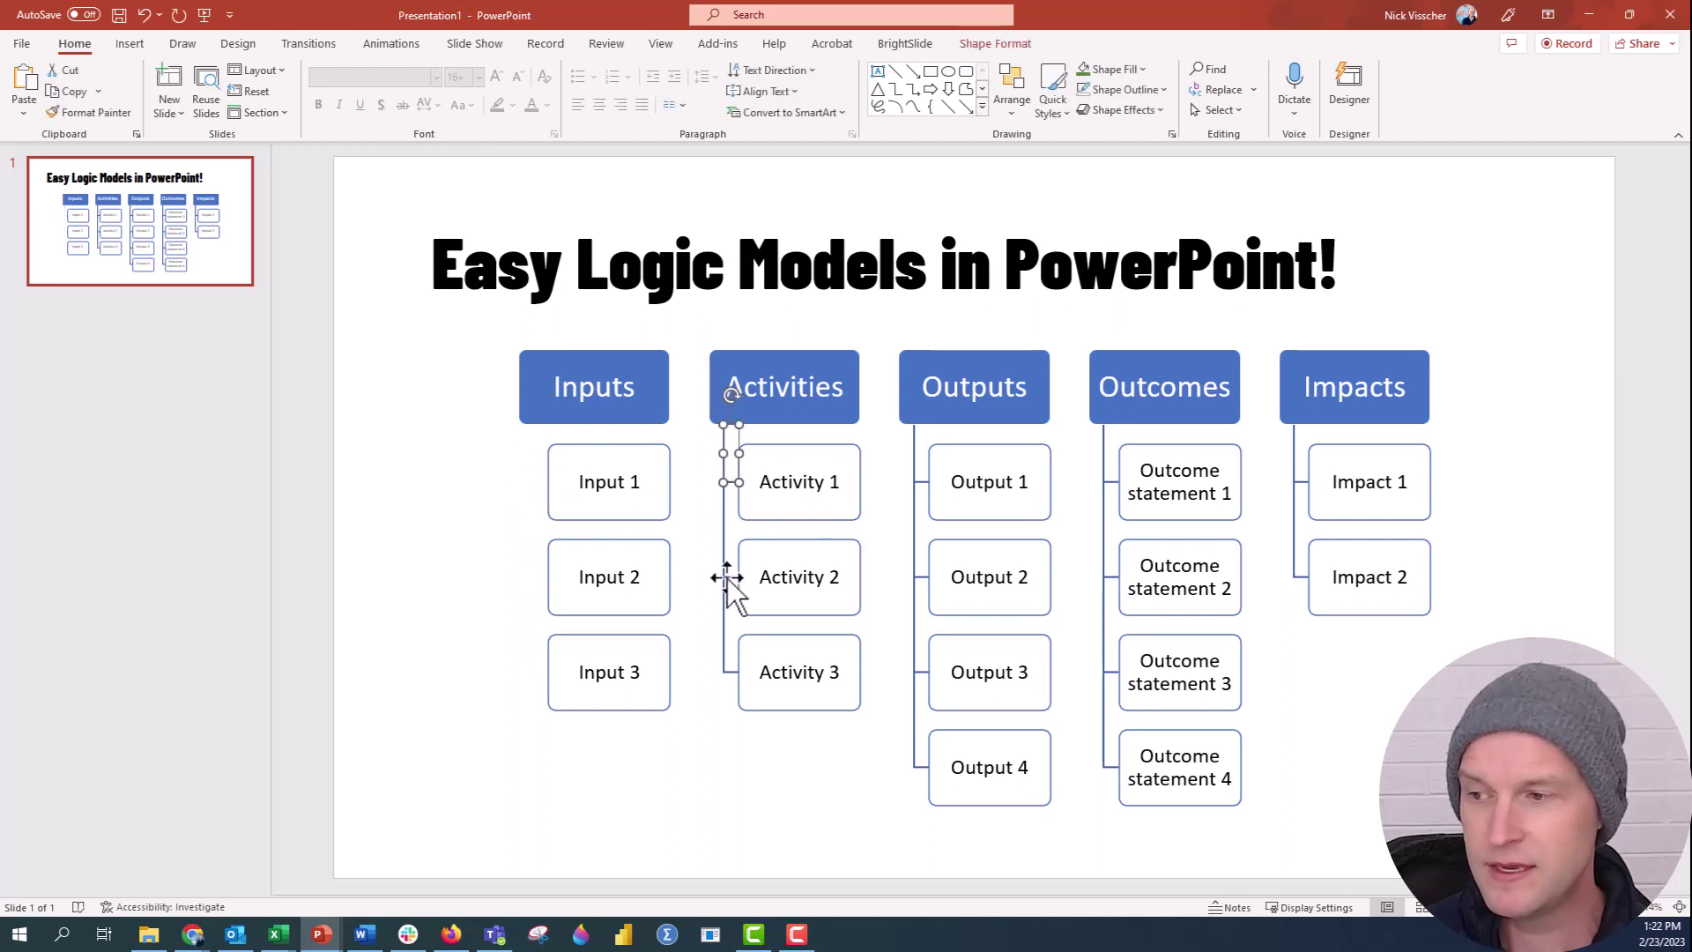
click(726, 612)
key(Delete)
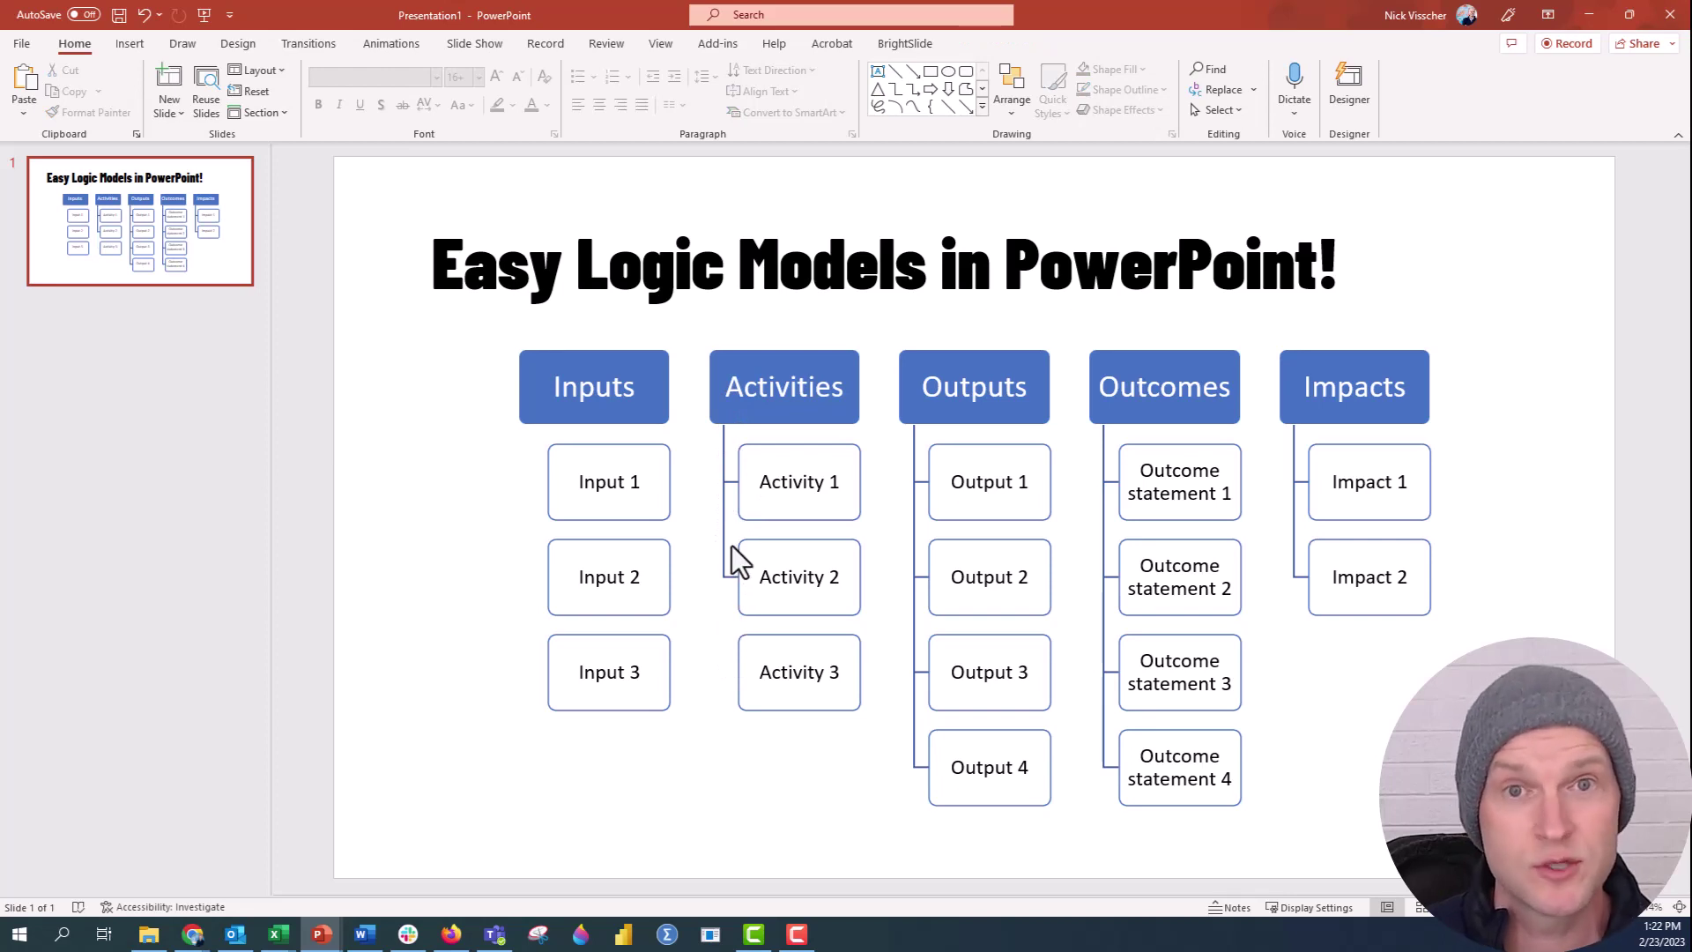
Step: Delete all four connector lines in the Outputs column
click(913, 481)
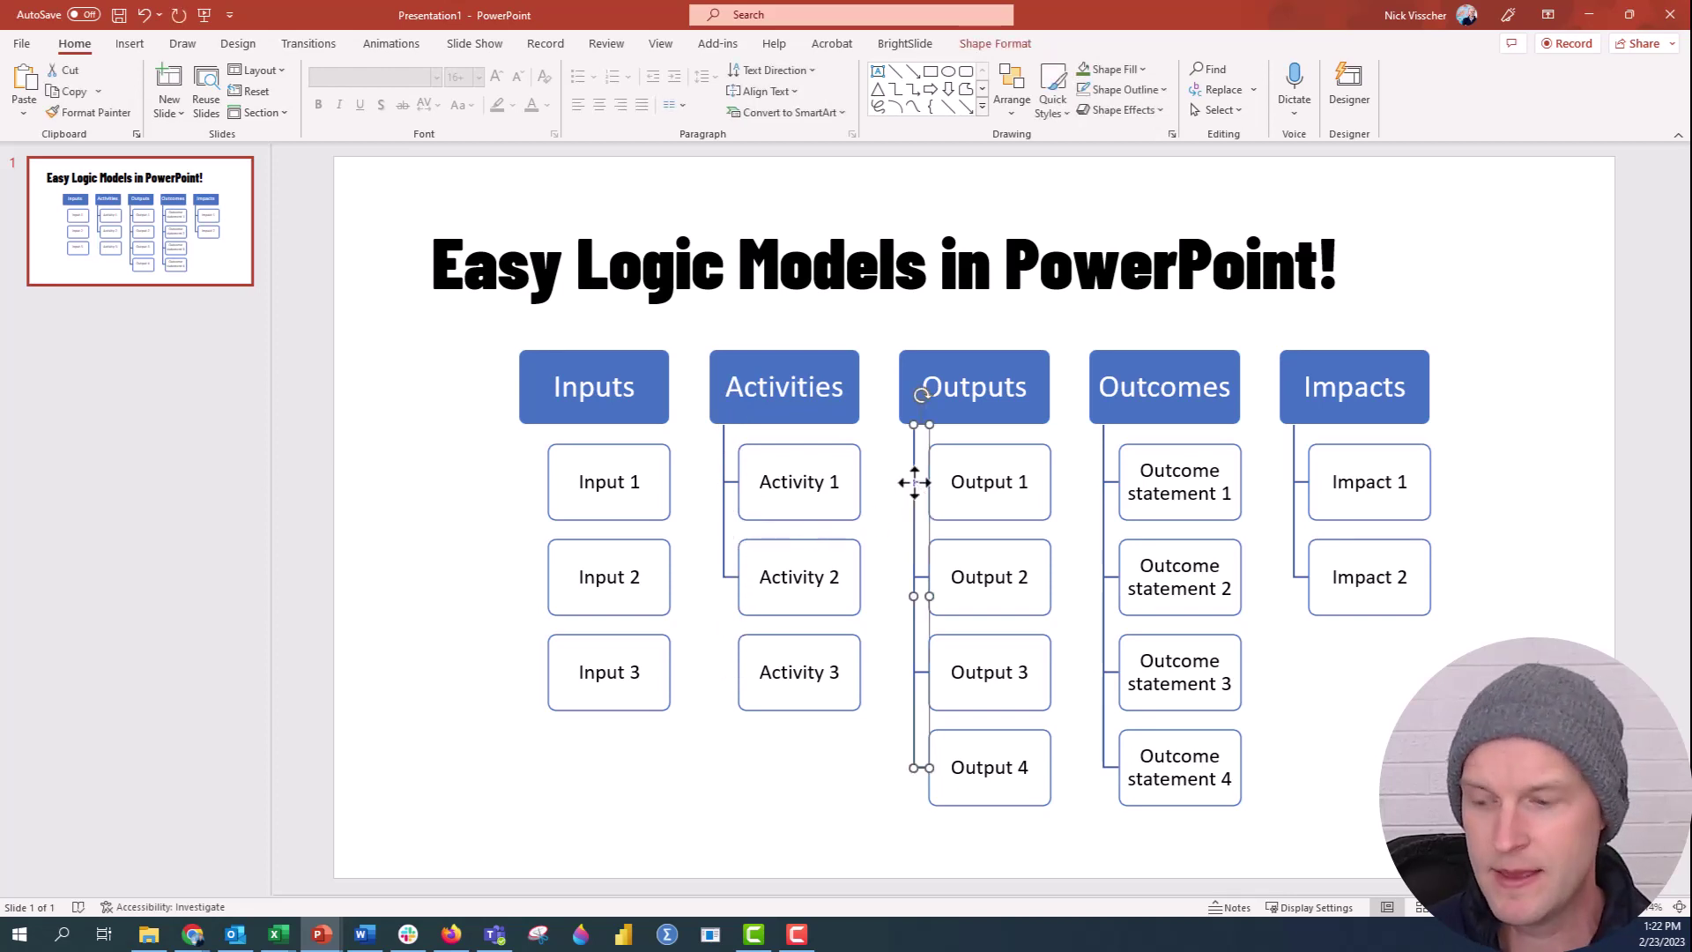
key(Delete)
click(914, 482)
key(Delete)
click(910, 479)
key(Delete)
click(917, 453)
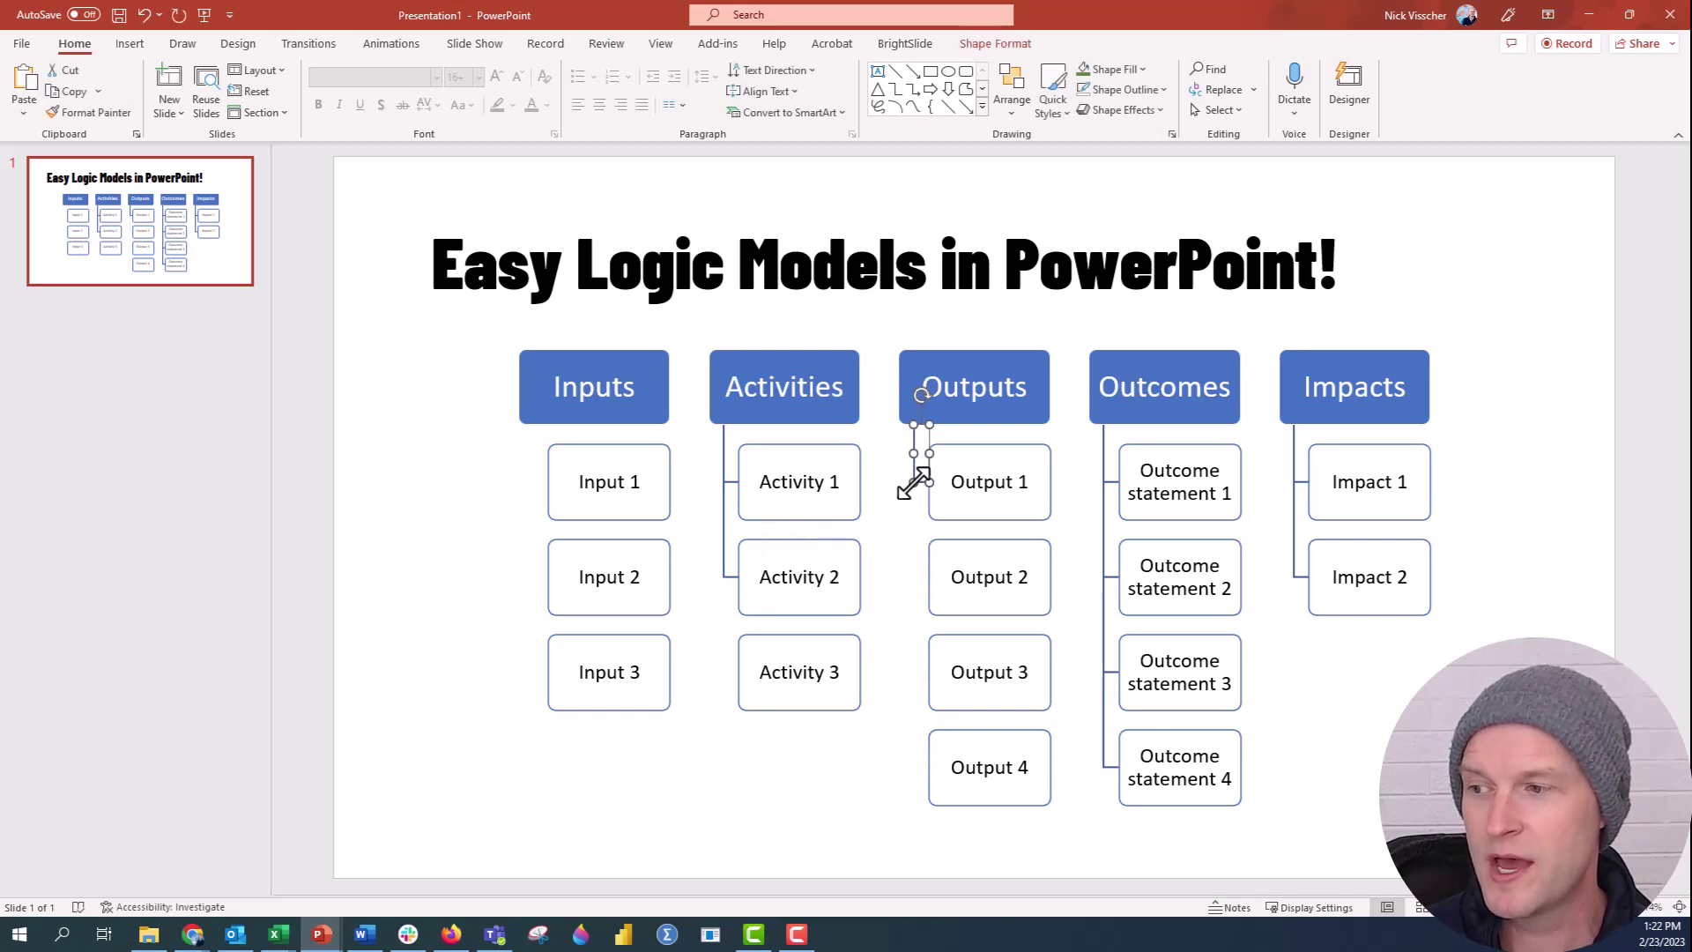
key(Delete)
Step: Delete the four Outcomes connectors and the Impact 1 and Impact 2 connectors
click(1102, 465)
key(Delete)
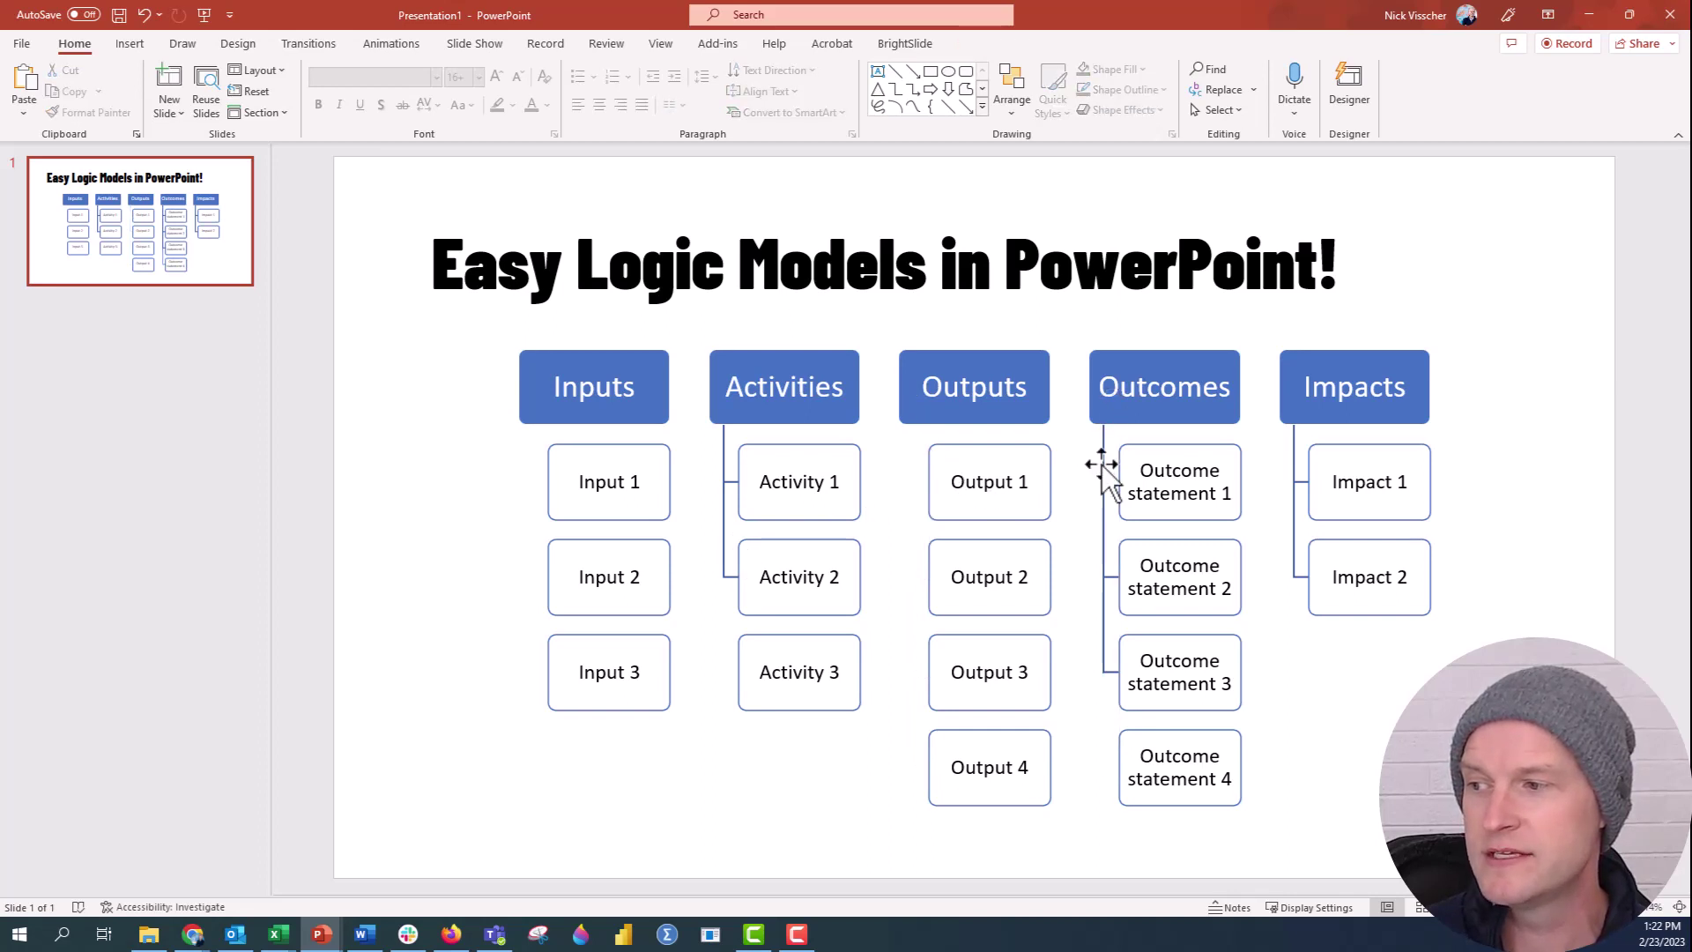
click(1102, 466)
key(Delete)
click(1102, 465)
key(Delete)
click(1103, 465)
key(Delete)
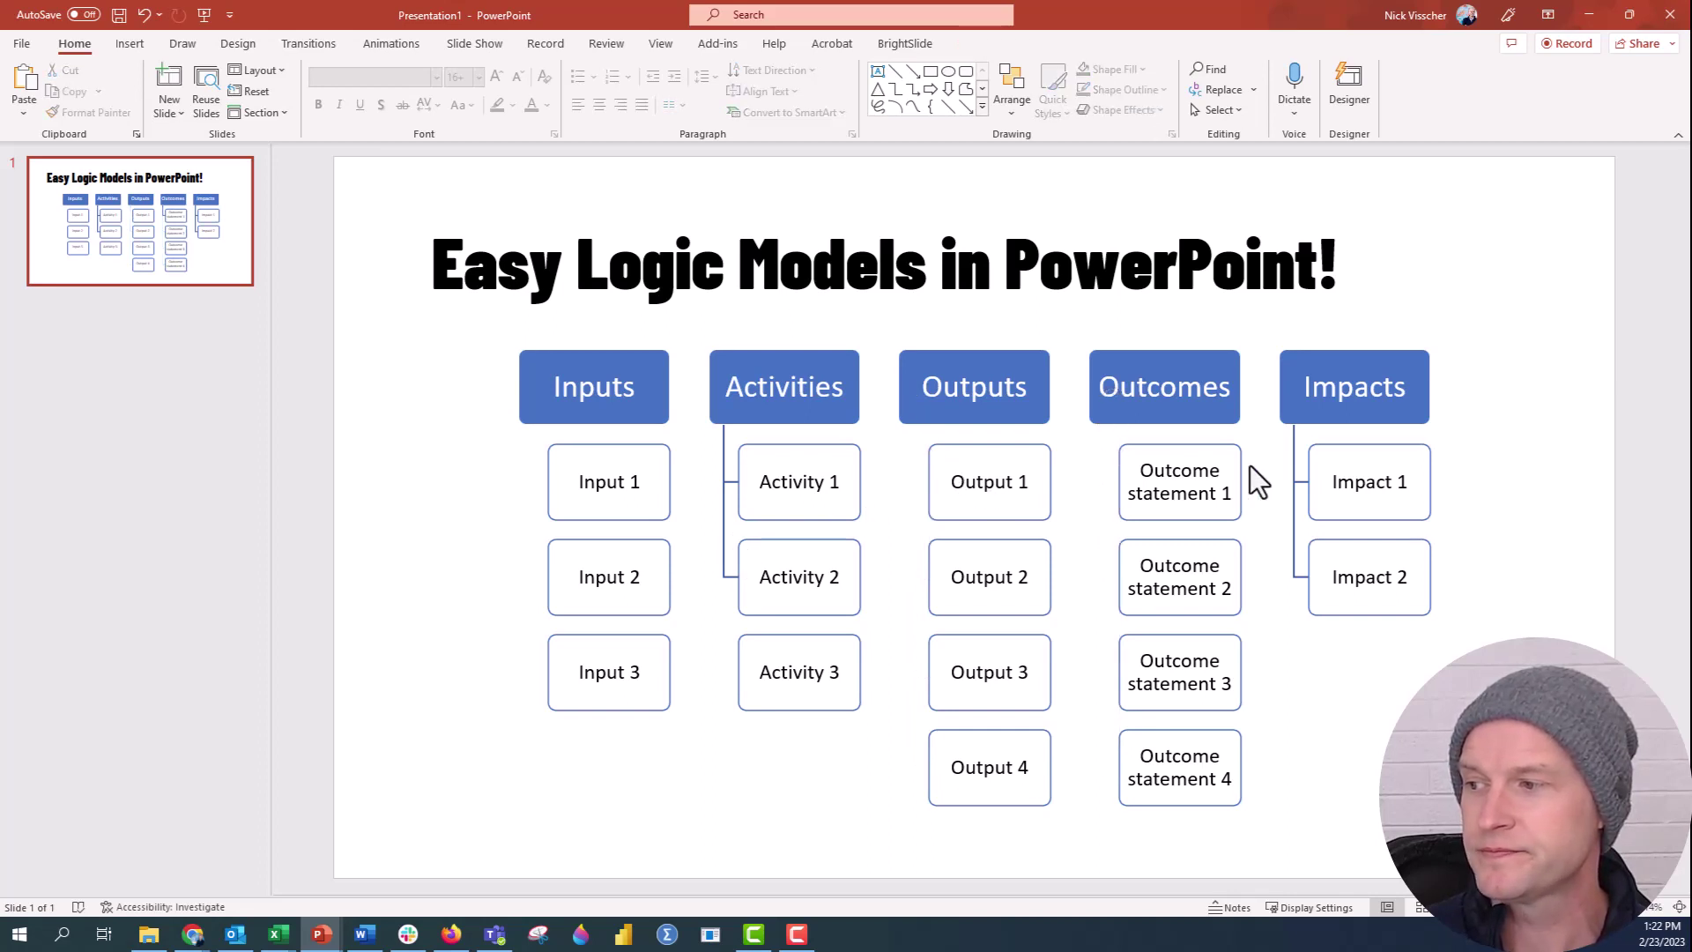
click(1294, 465)
key(Delete)
click(1294, 438)
key(Delete)
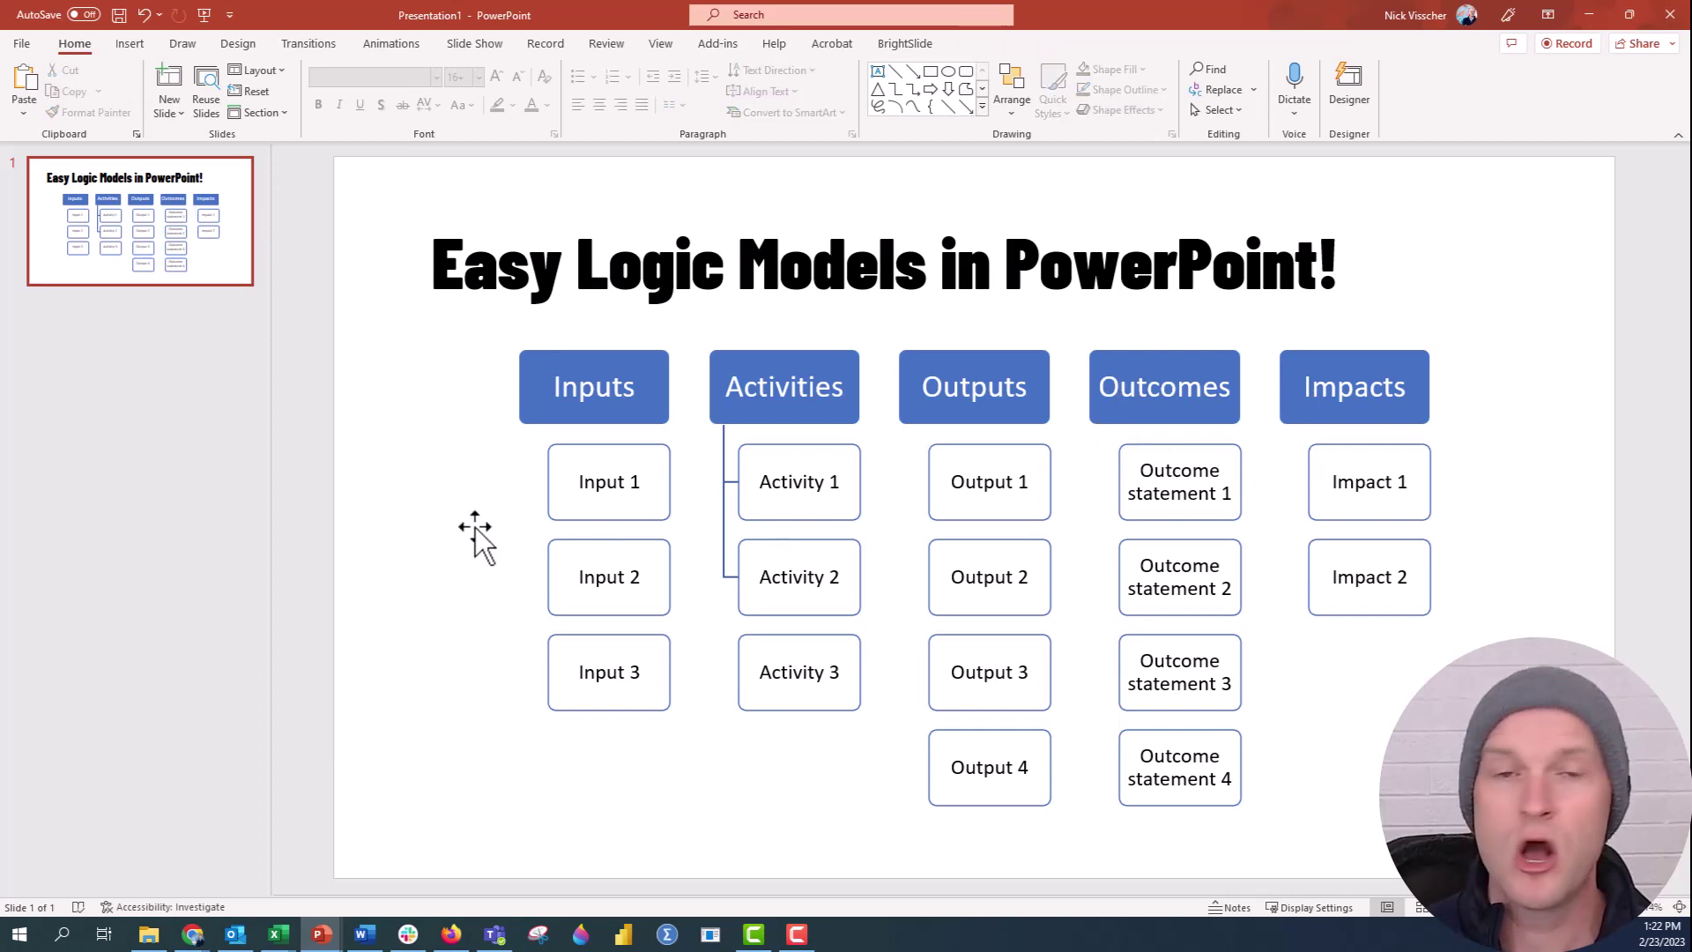
Step: Set Shape Outline to No Outline for all item boxes under the five headers
drag(457, 431, 1517, 843)
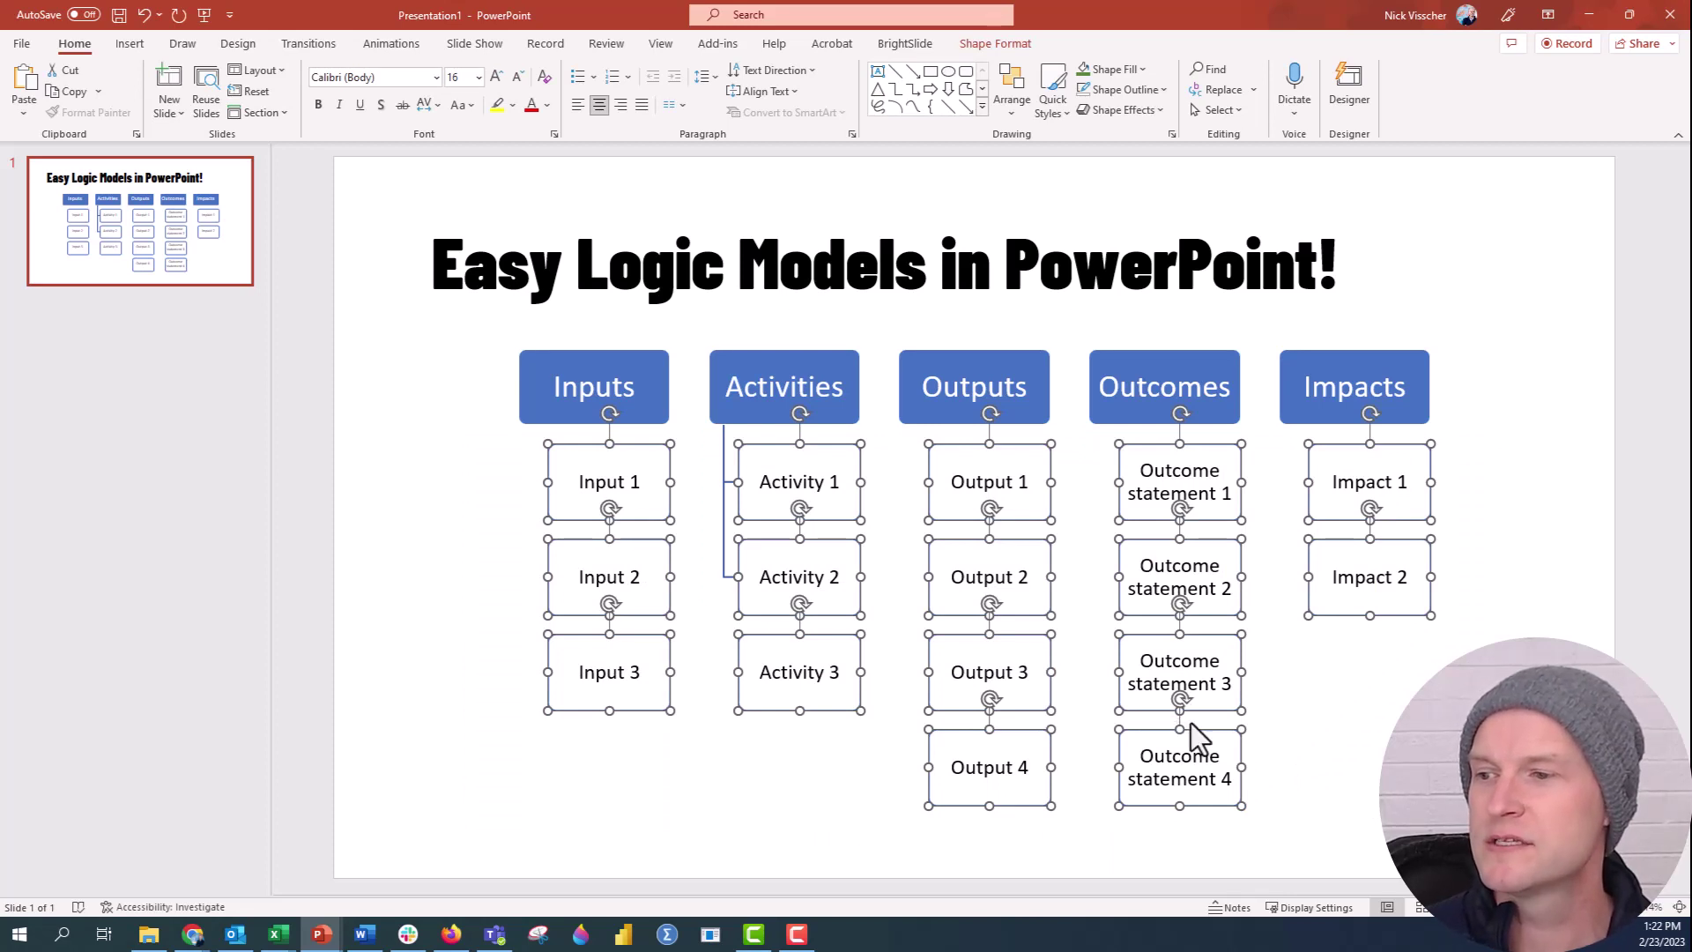
click(1018, 40)
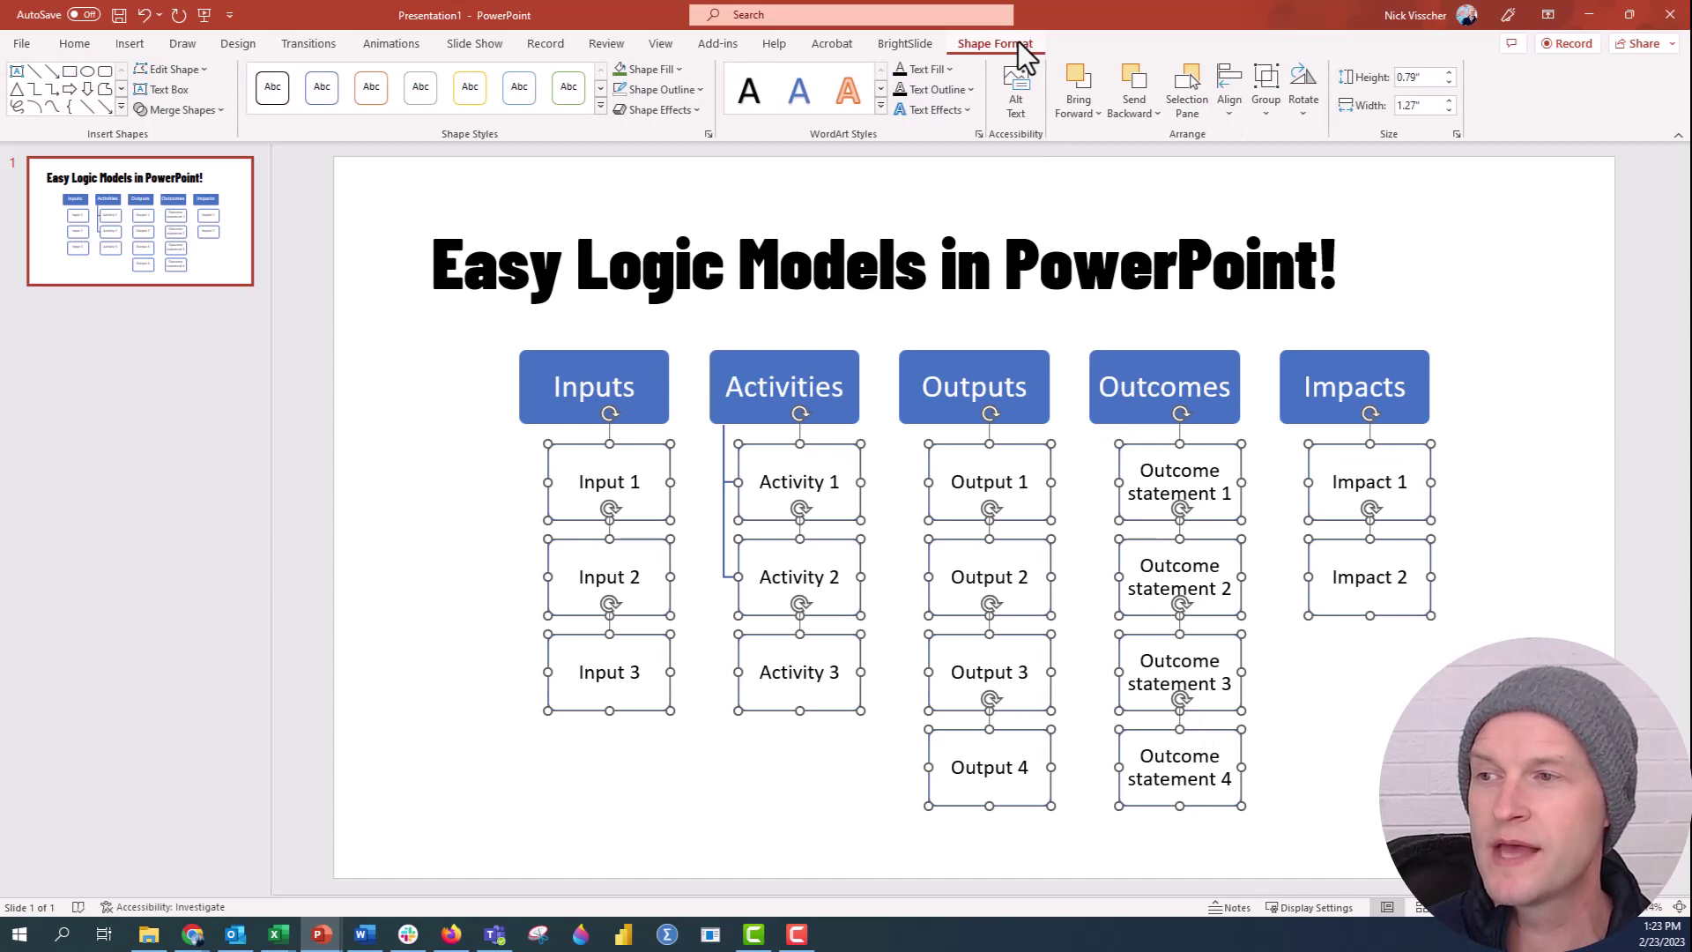
click(701, 89)
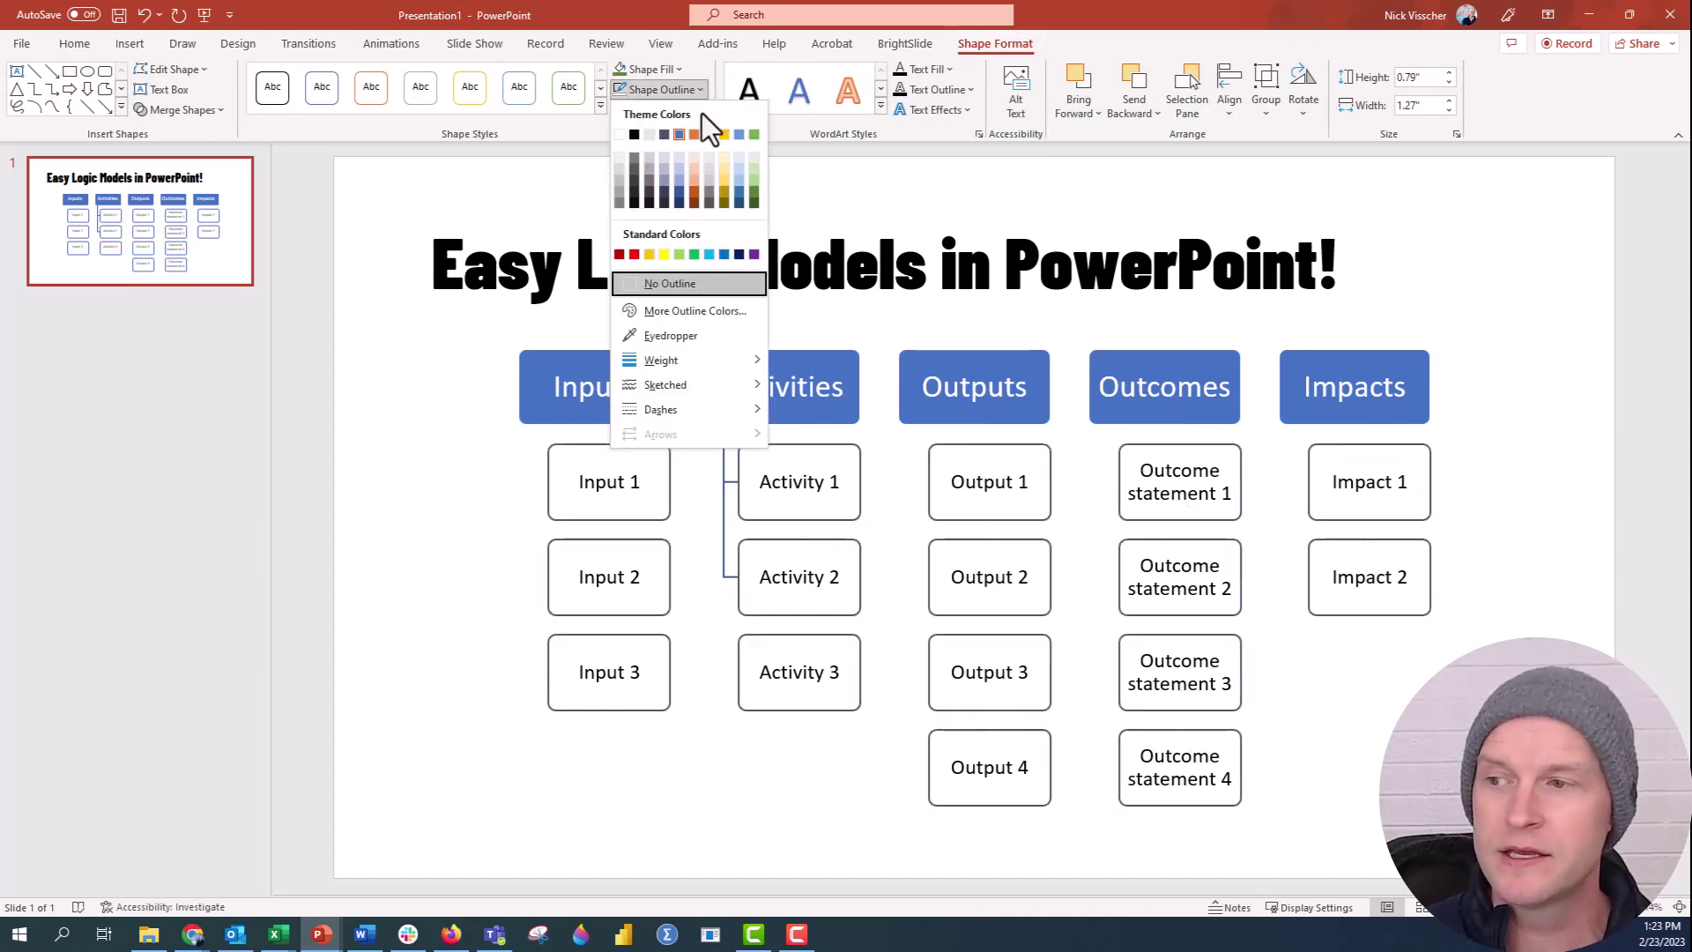
click(694, 287)
click(331, 474)
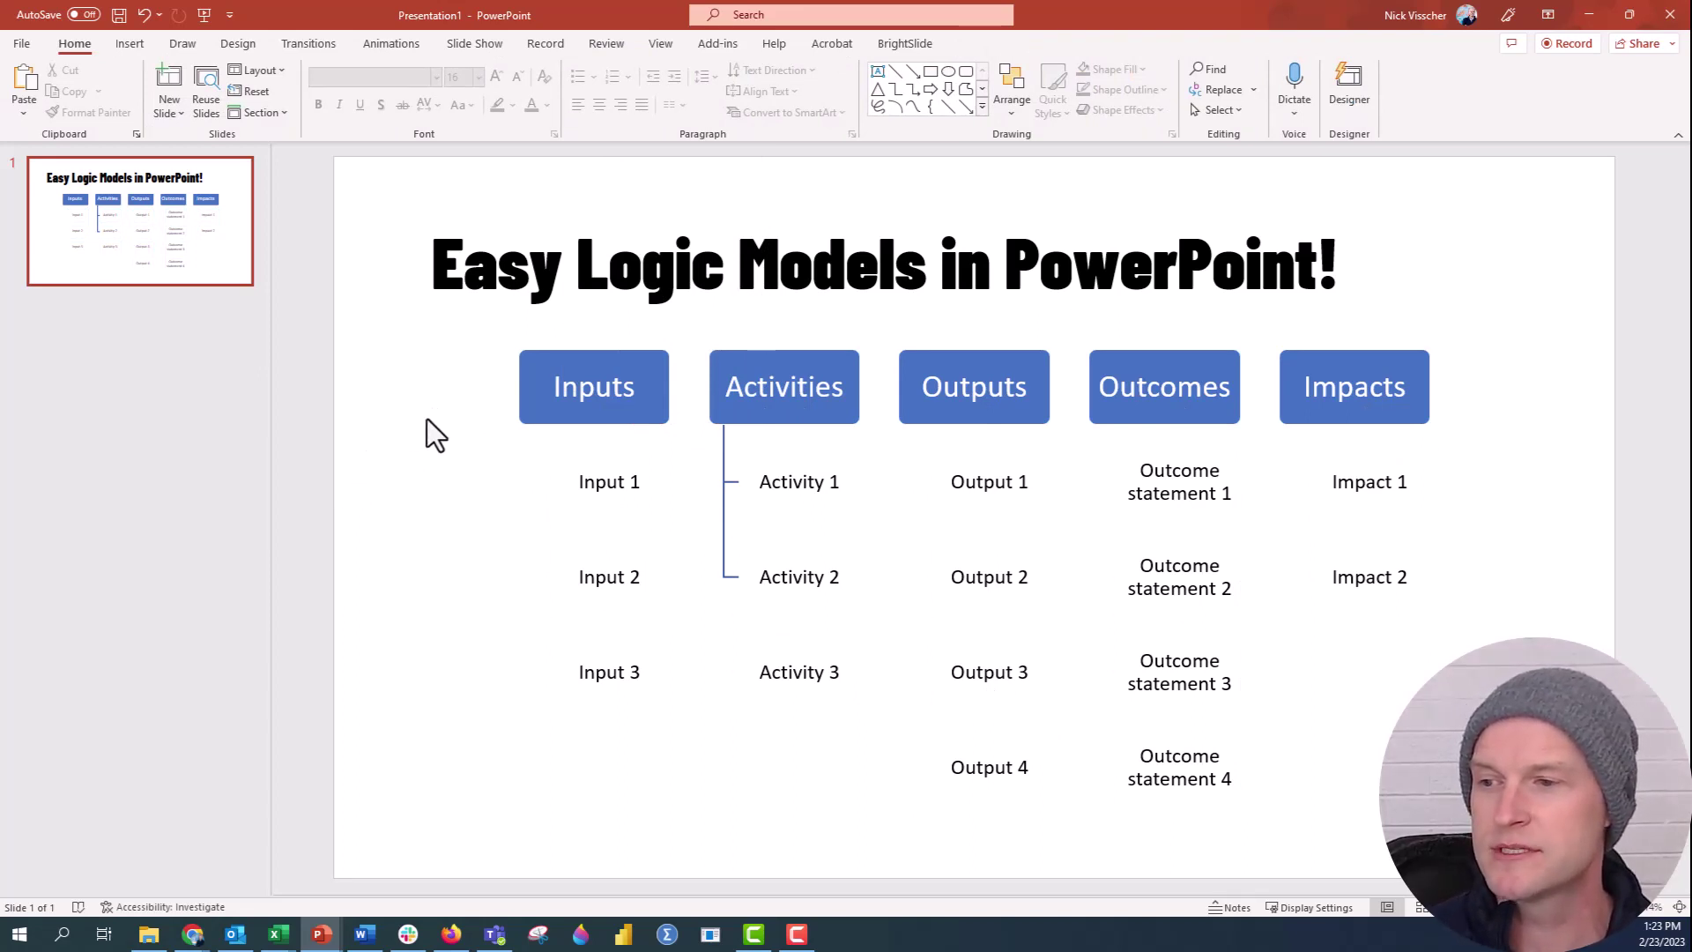
Step: Apply Align Left to all 16 item text boxes under the headers
drag(417, 440, 1382, 668)
drag(1516, 789, 1516, 789)
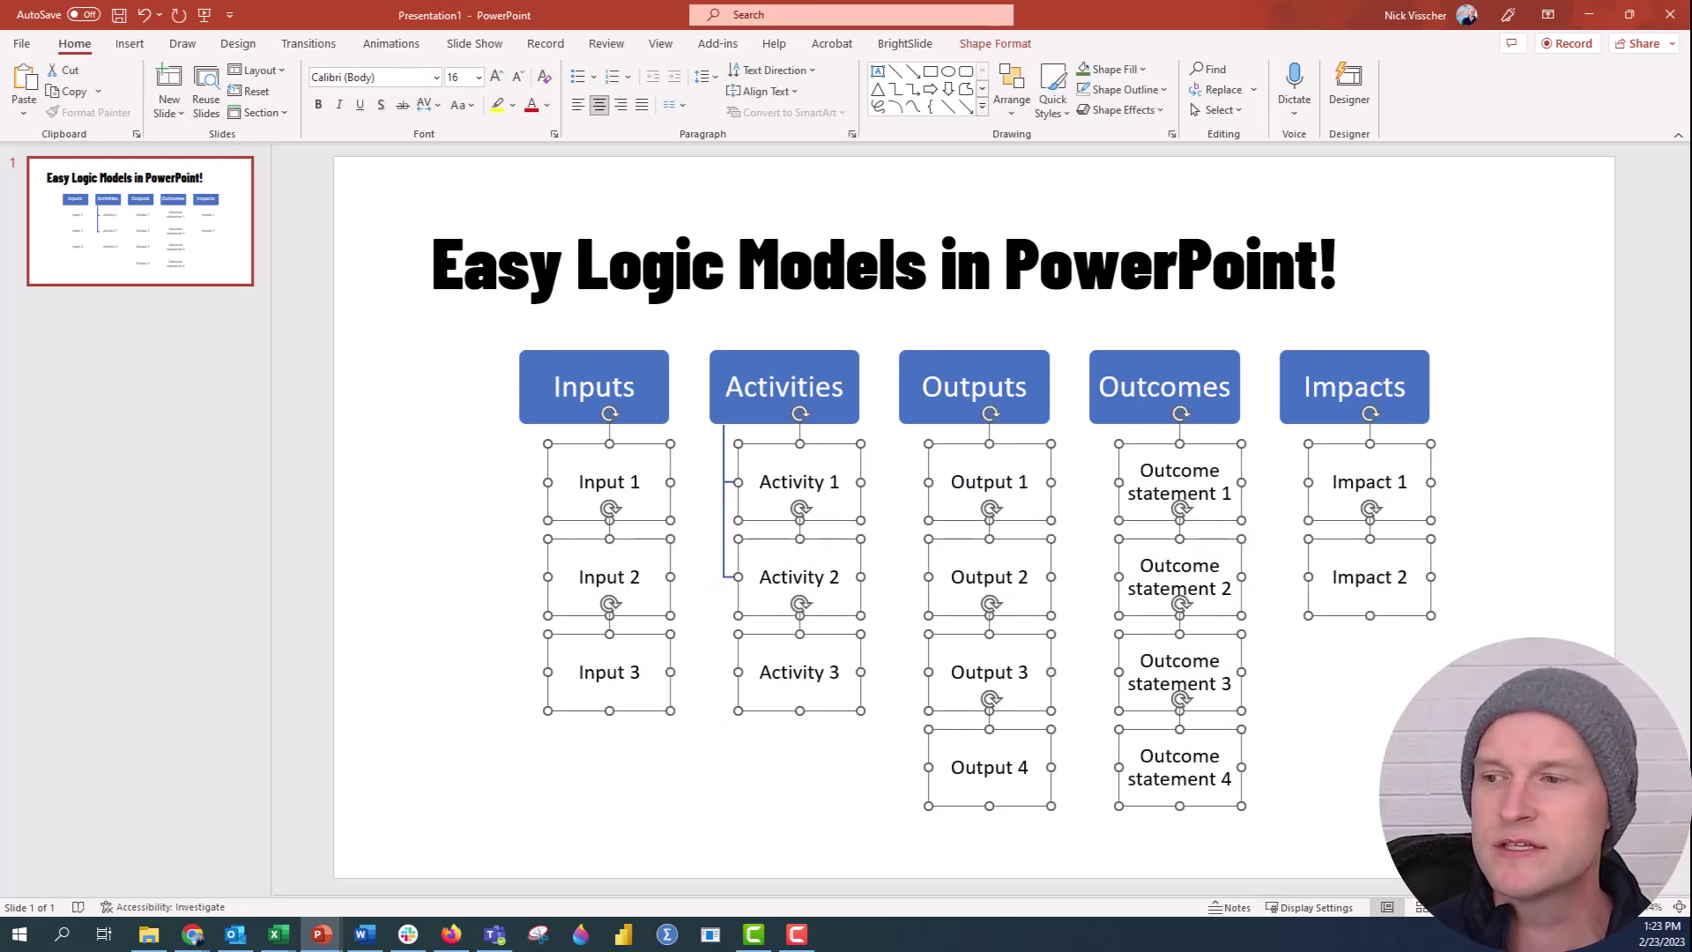
click(578, 107)
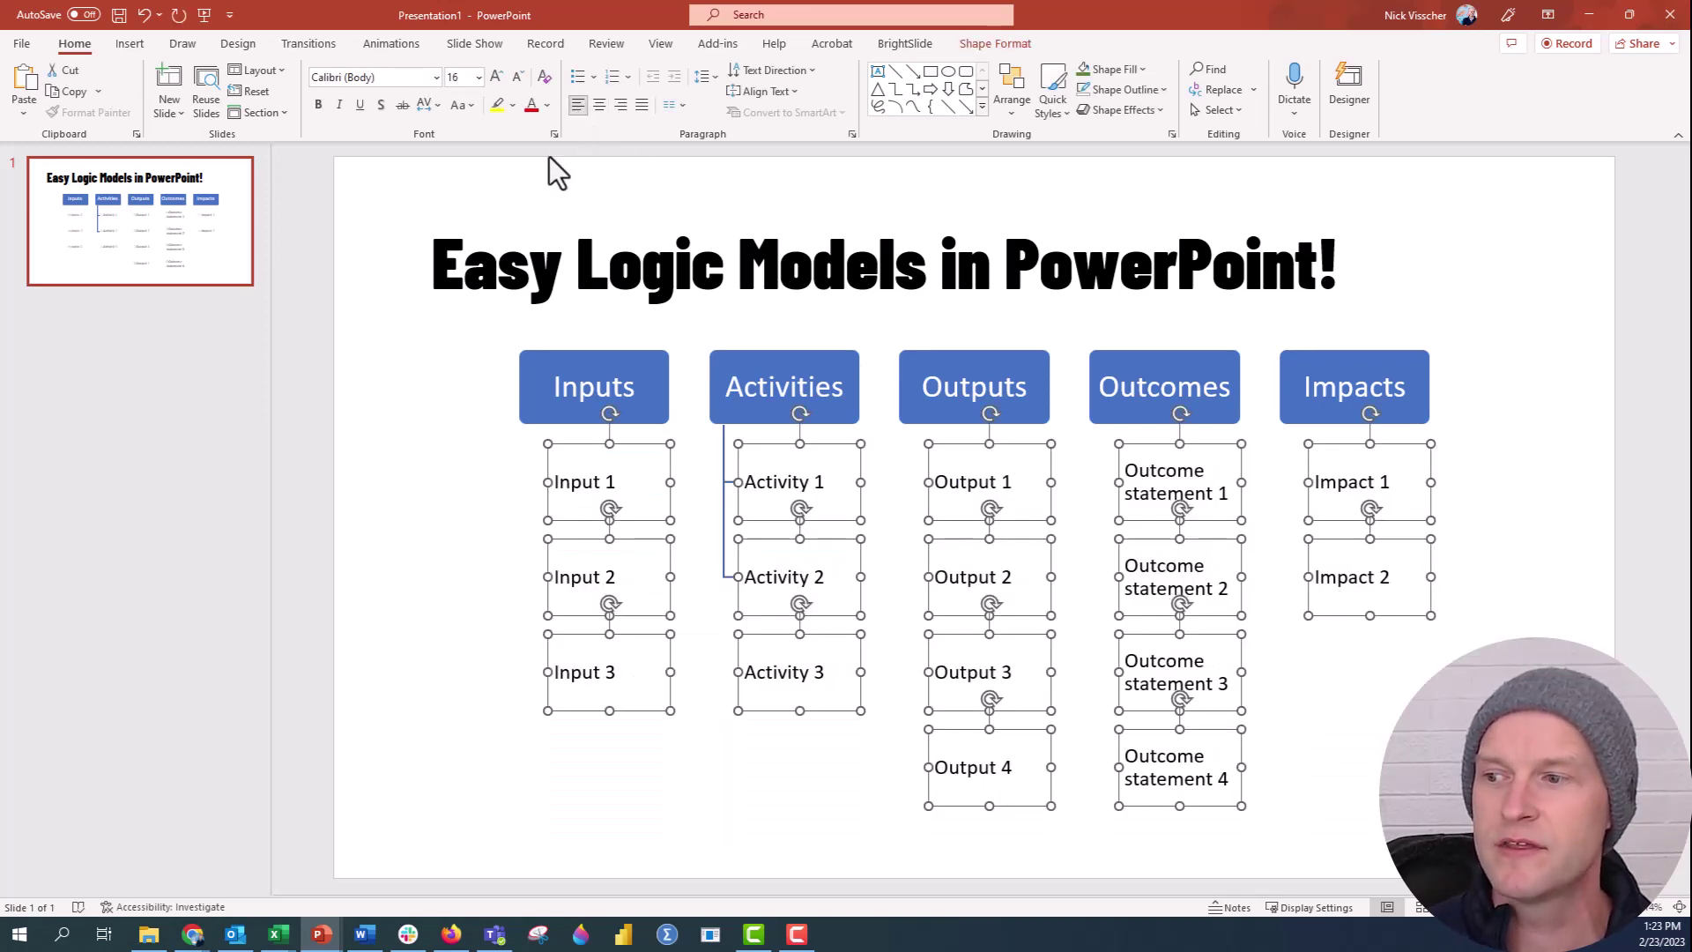
click(365, 480)
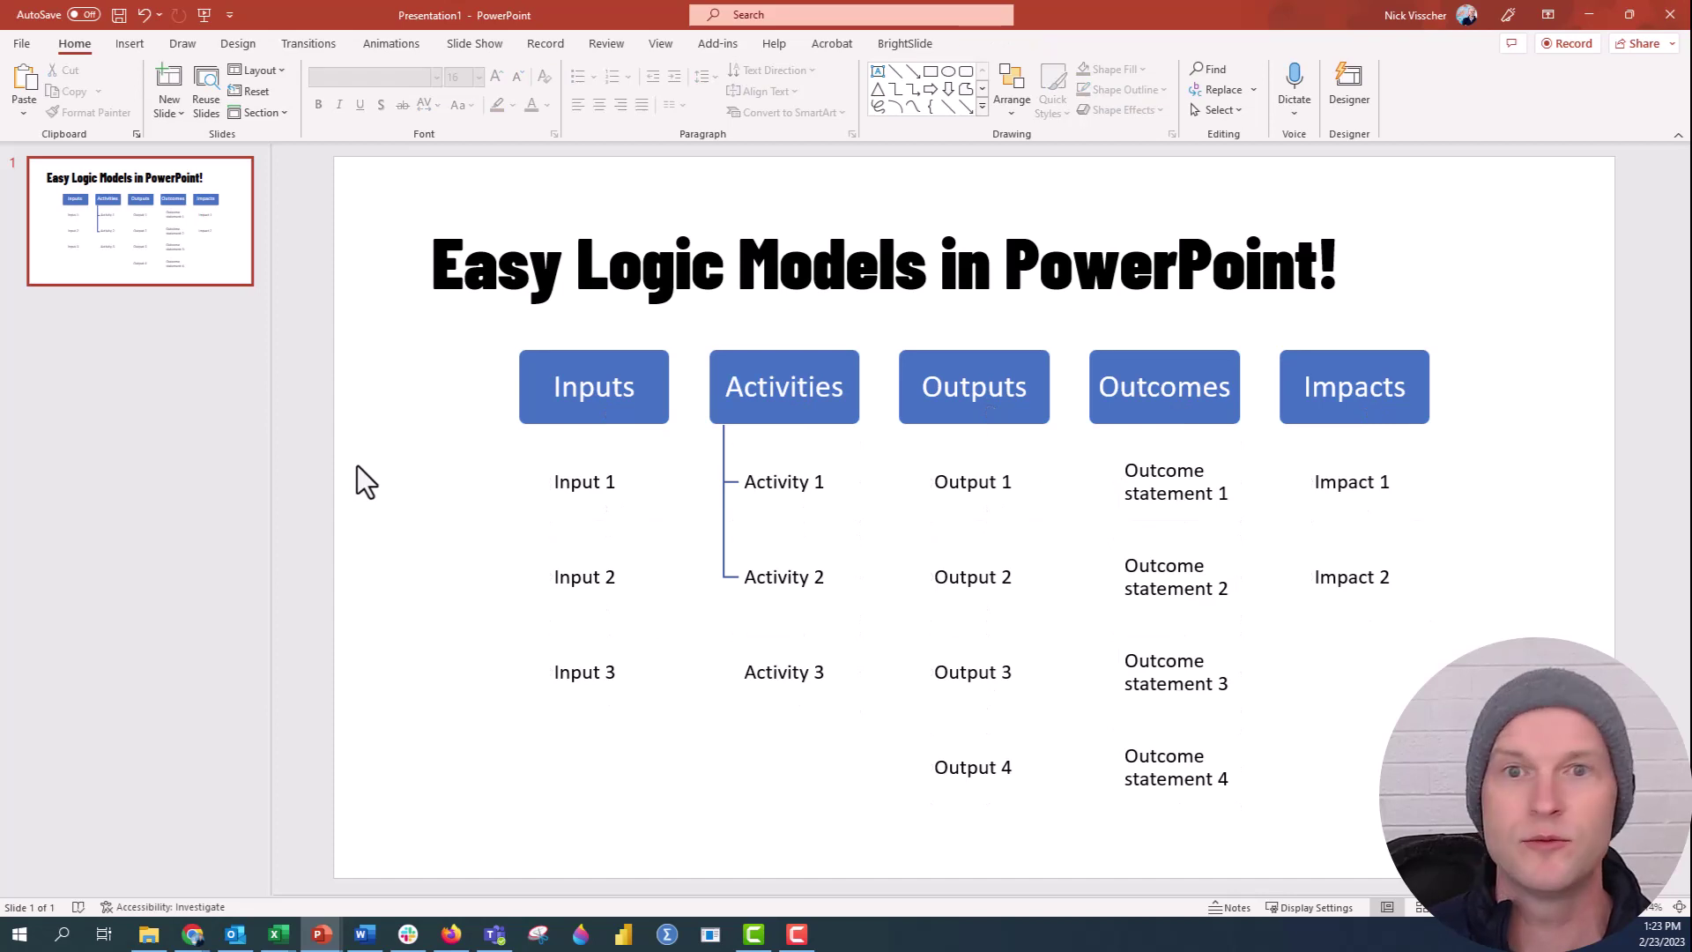